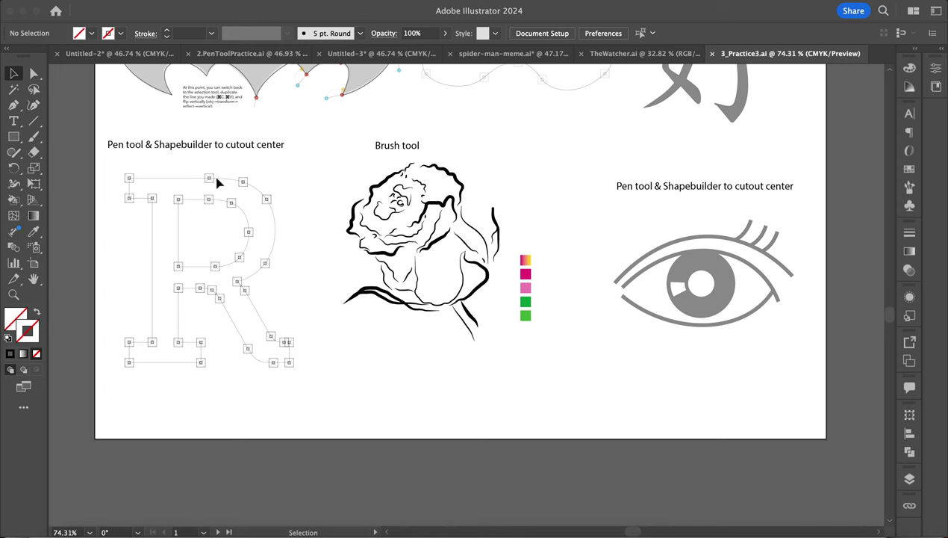
Start a Pen tool path at the upper-left corner anchor of the letter R template.
scroll(226, 178, up, 3)
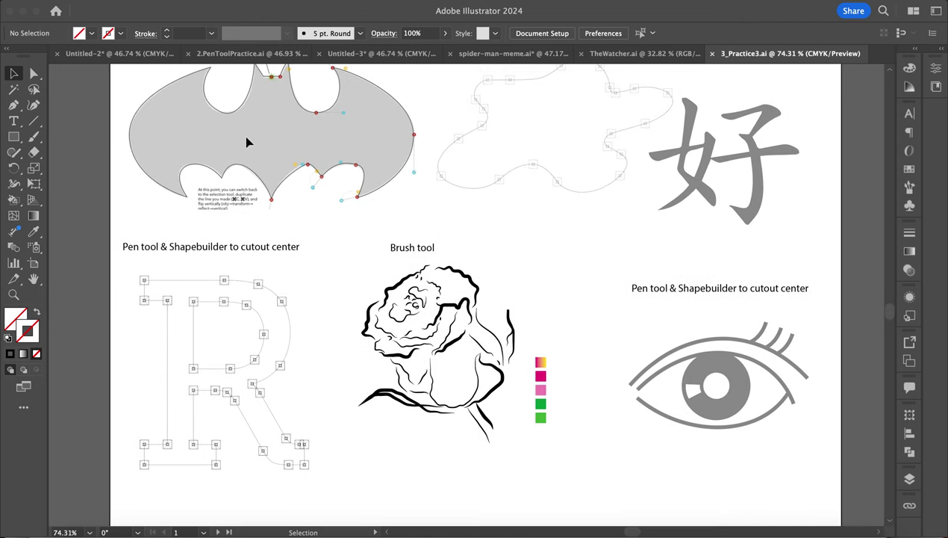
scroll(508, 193, up, 3)
scroll(507, 192, right, 2)
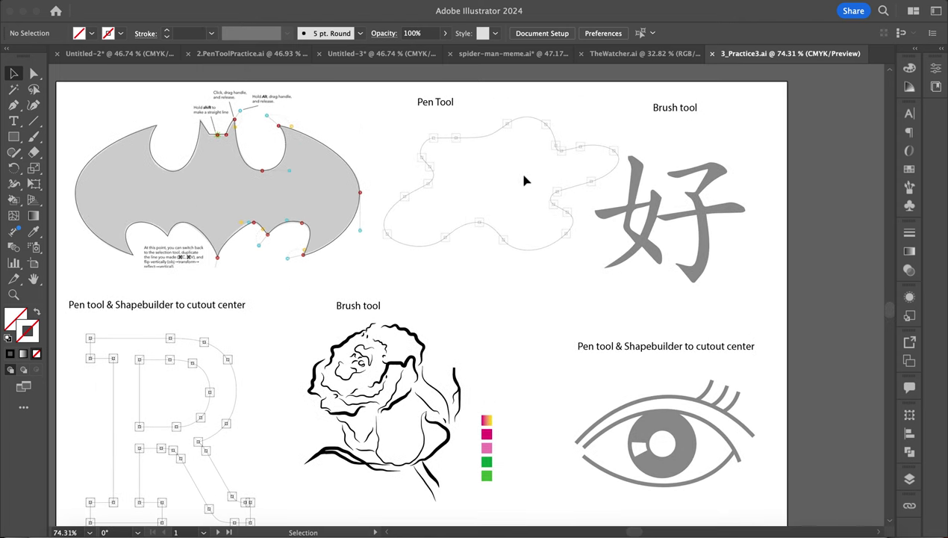
scroll(684, 218, down, 5)
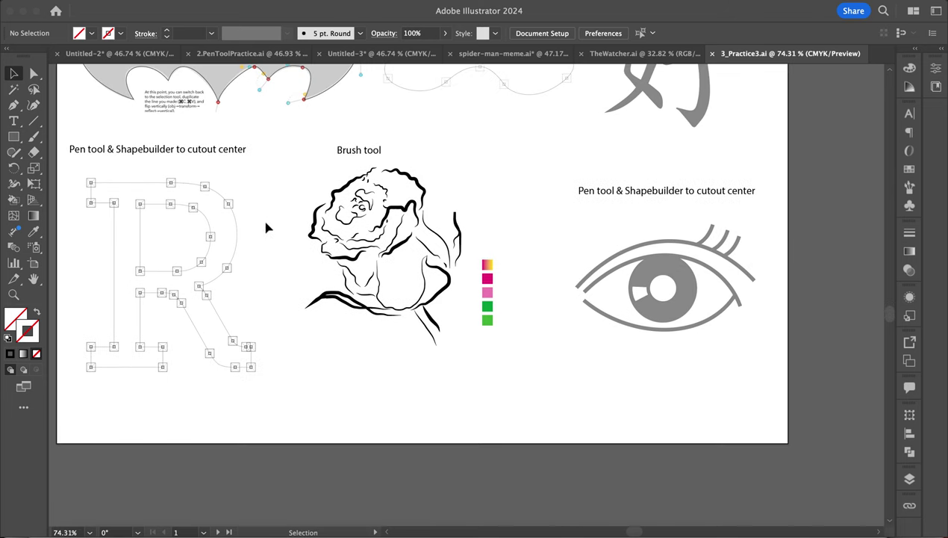
scroll(178, 188, down, 2)
scroll(178, 188, left, 1)
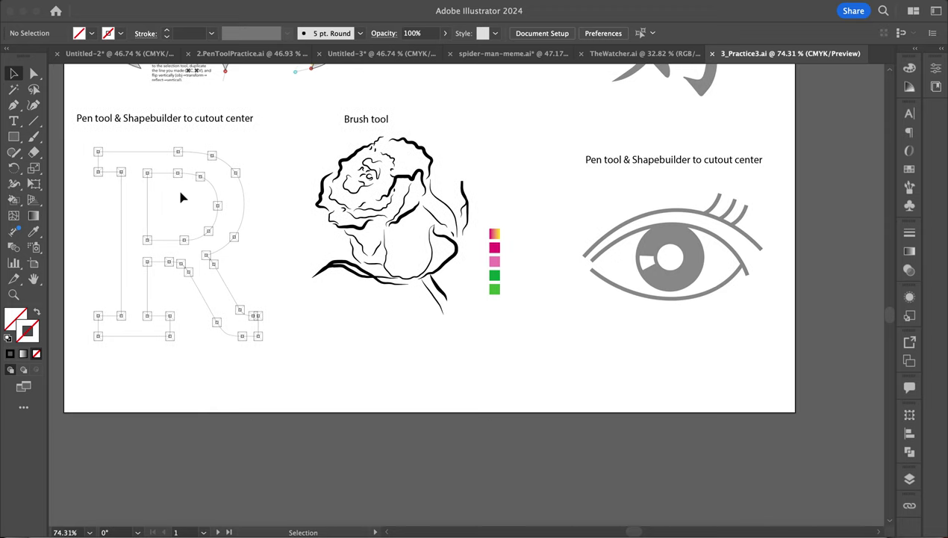
click(14, 106)
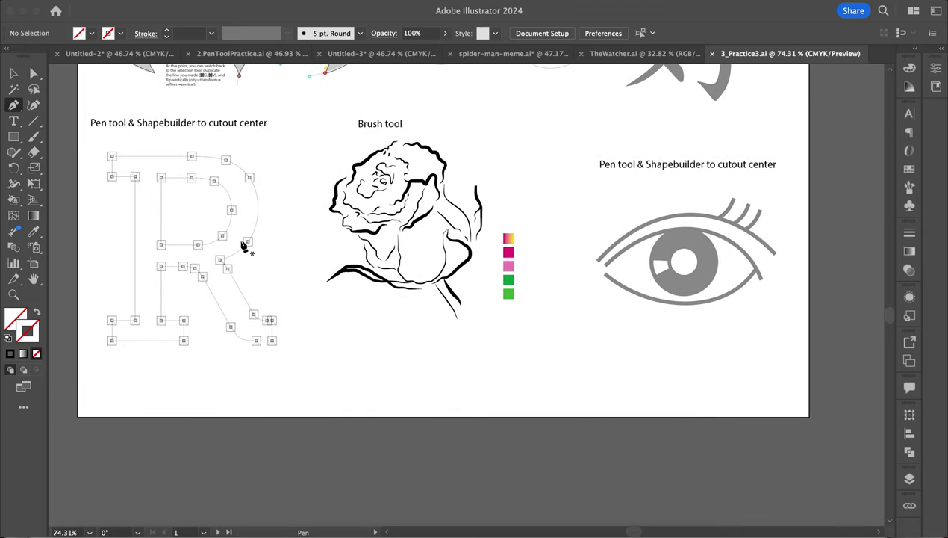
scroll(233, 228, up, 3)
scroll(233, 229, left, 3)
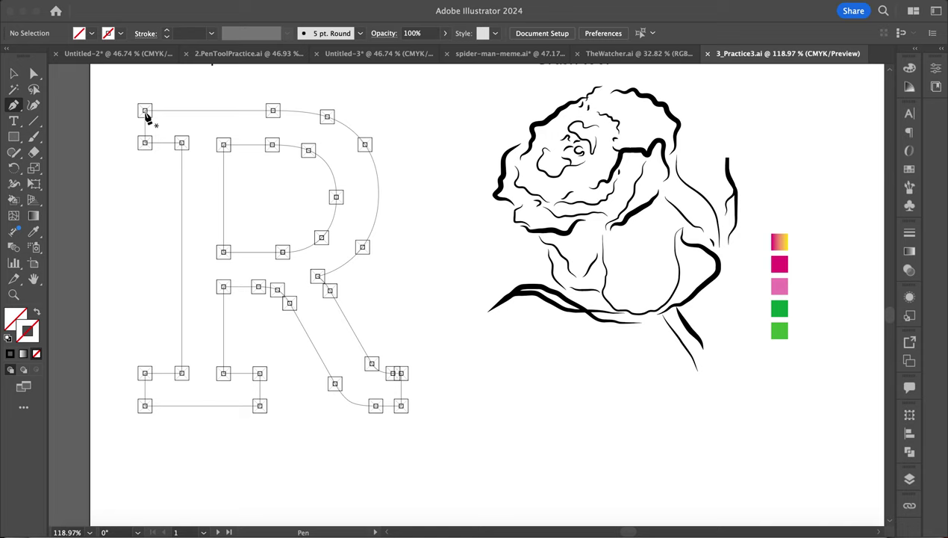
click(145, 111)
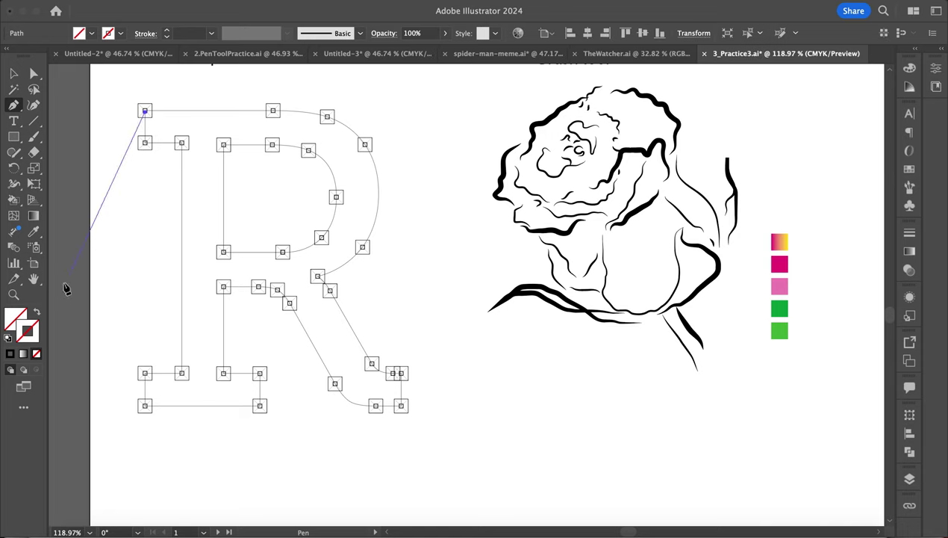
Give the new path a magenta-red stroke and set its weight to 3 pt.
double_click(38, 333)
drag(485, 92, 509, 85)
click(624, 81)
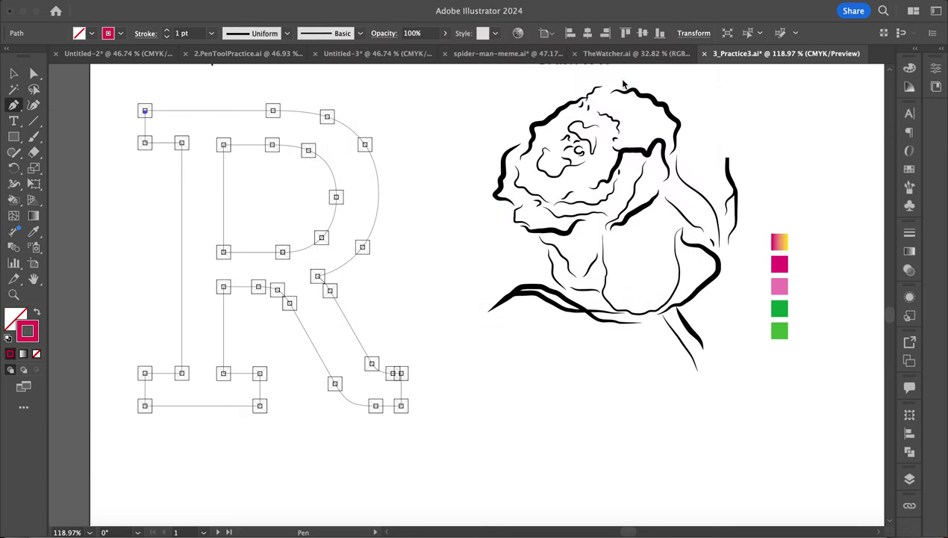
click(168, 31)
click(168, 31)
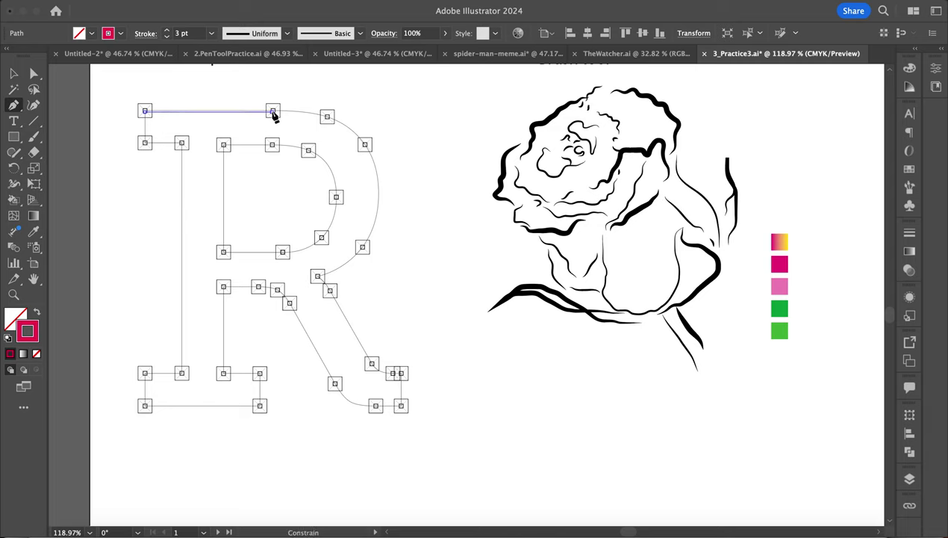
Trace the R's top edge and the outer curve of its bowl down to the notch where the leg begins.
click(273, 111)
drag(329, 117, 339, 122)
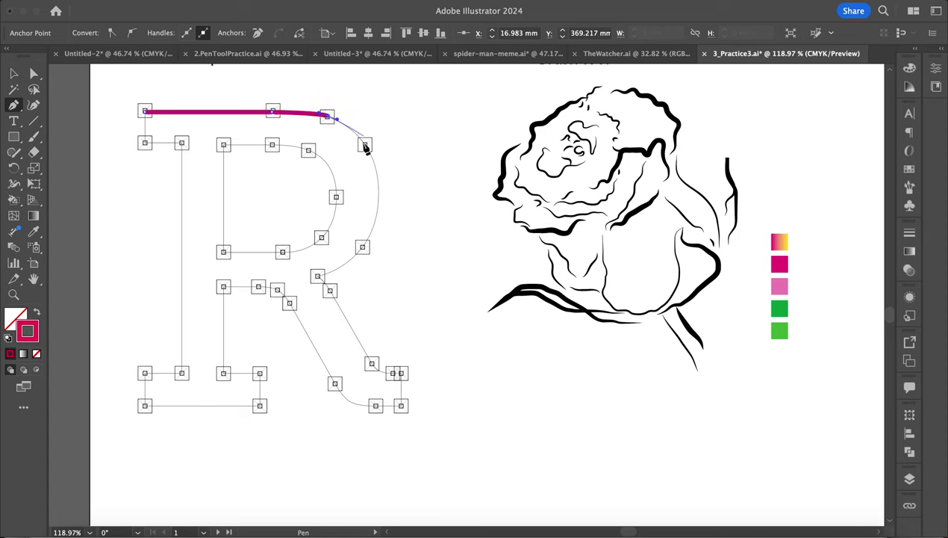
drag(365, 144, 367, 153)
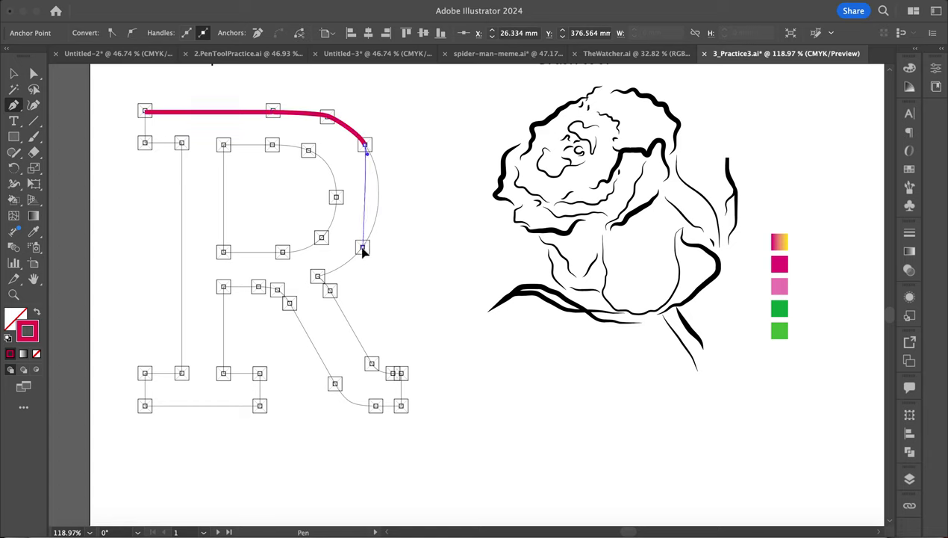
drag(362, 248, 329, 306)
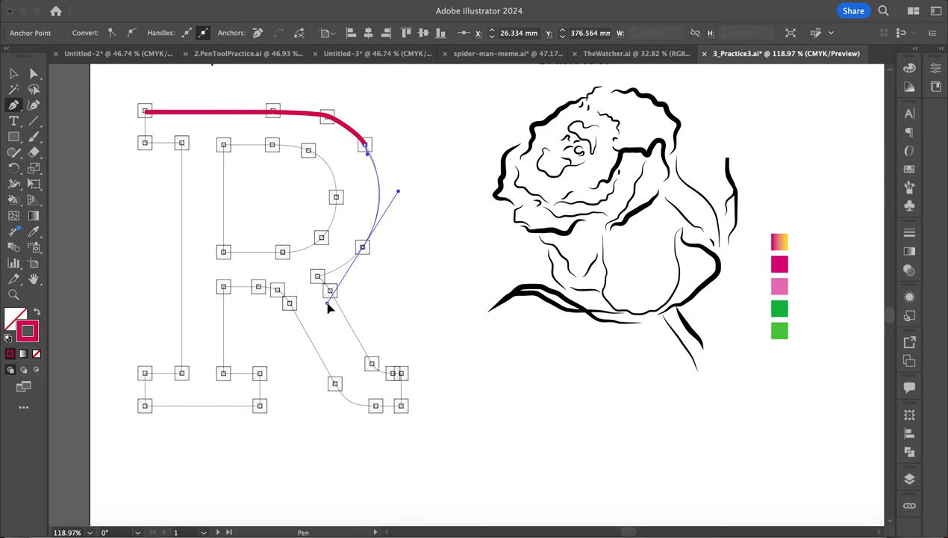
drag(328, 307, 351, 274)
drag(351, 274, 351, 274)
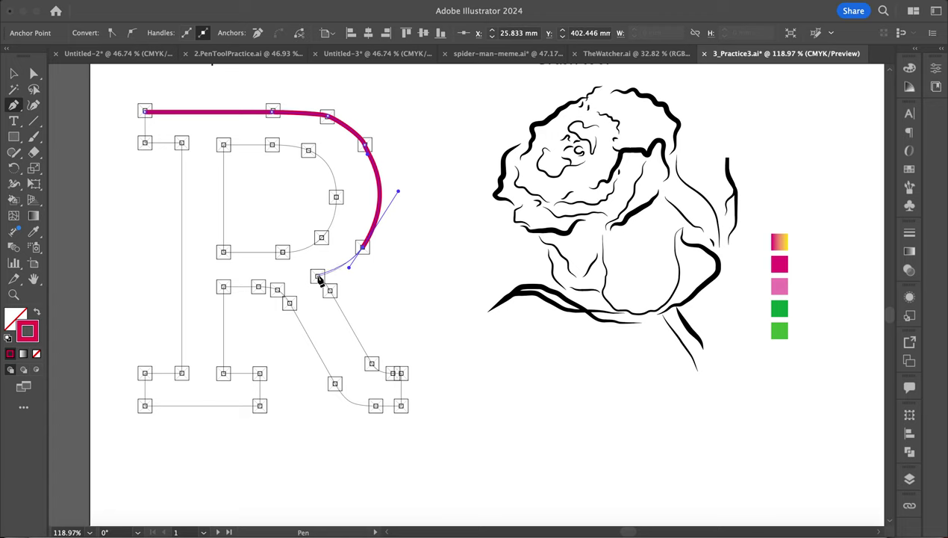
mouse_move(318, 278)
mouse_down()
mouse_move(301, 287)
mouse_move(319, 280)
mouse_up()
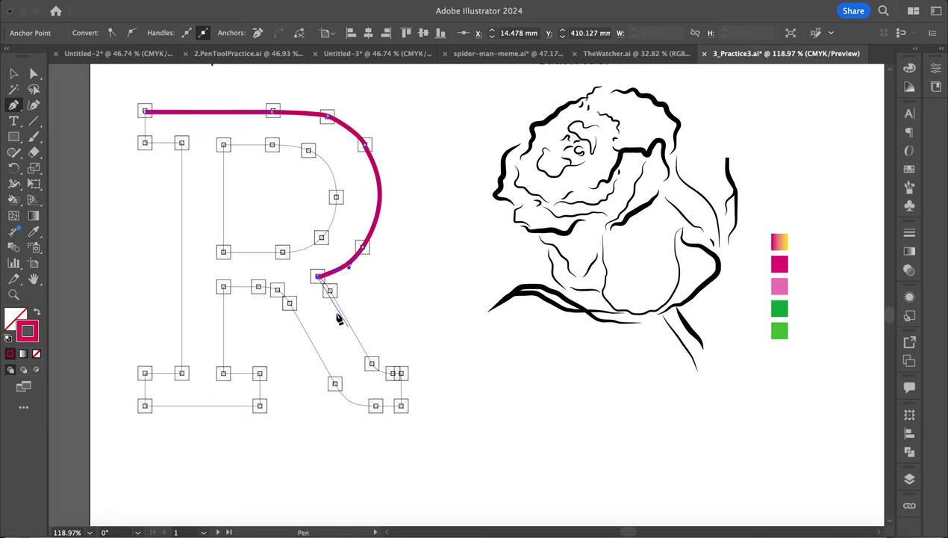
Trace the outer edge of the R's diagonal leg, around its foot and up the lower curve to the leg's inner edge.
click(330, 291)
drag(372, 363, 405, 378)
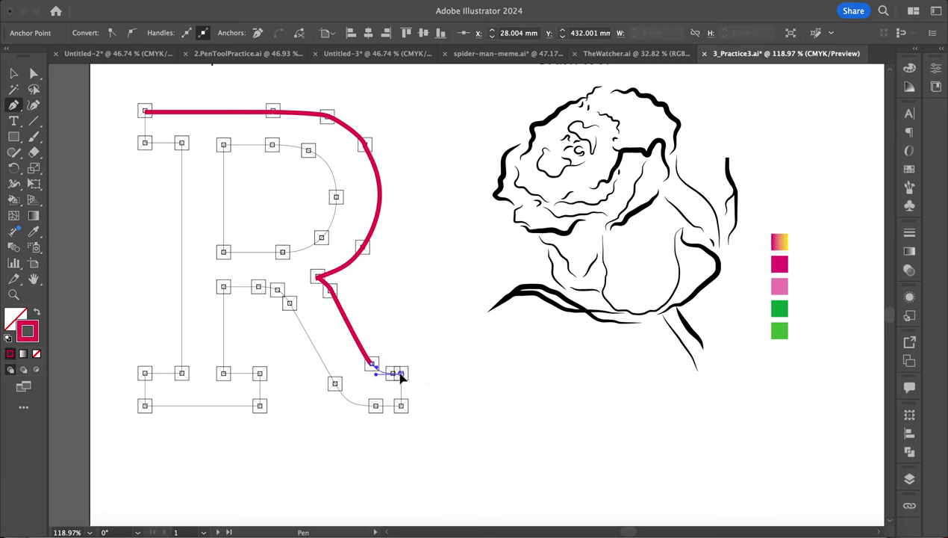
drag(402, 376, 403, 407)
click(401, 406)
key(super+z)
click(402, 407)
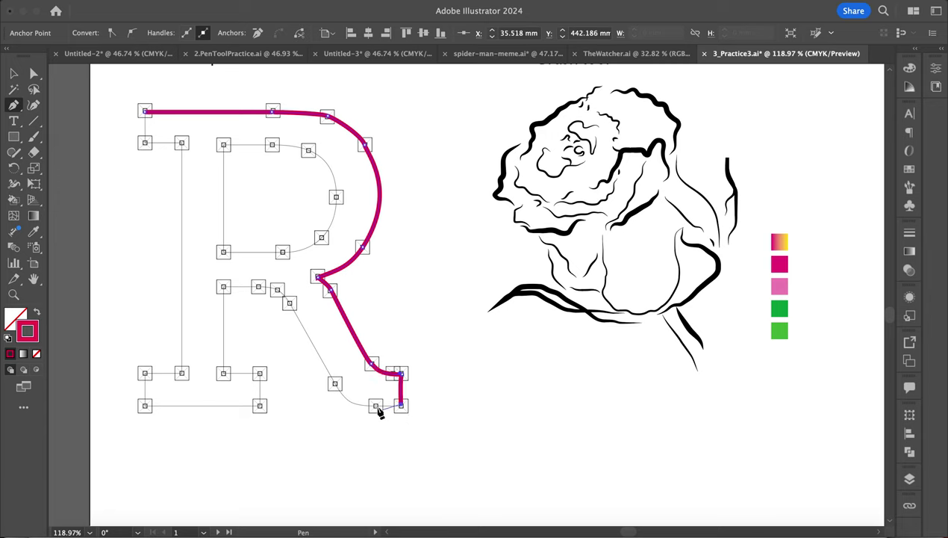
drag(375, 405, 326, 370)
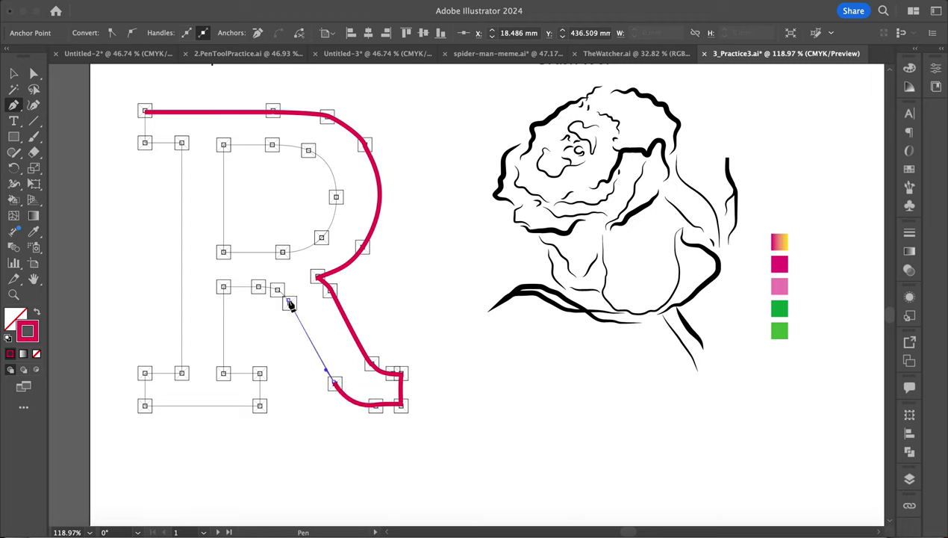
Continue the path up the leg's inner edge, across to the stem and straight down to the bottom serif.
click(290, 302)
click(276, 289)
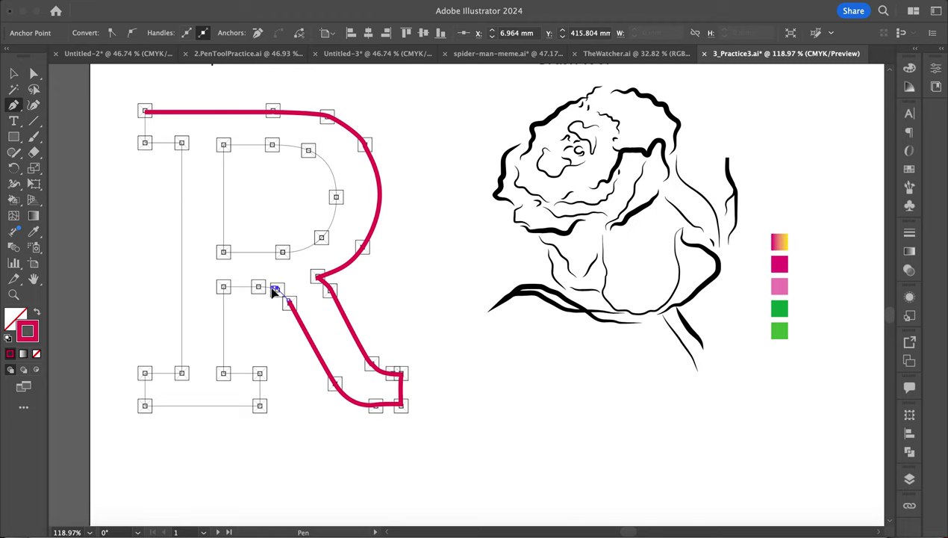
click(259, 287)
click(223, 287)
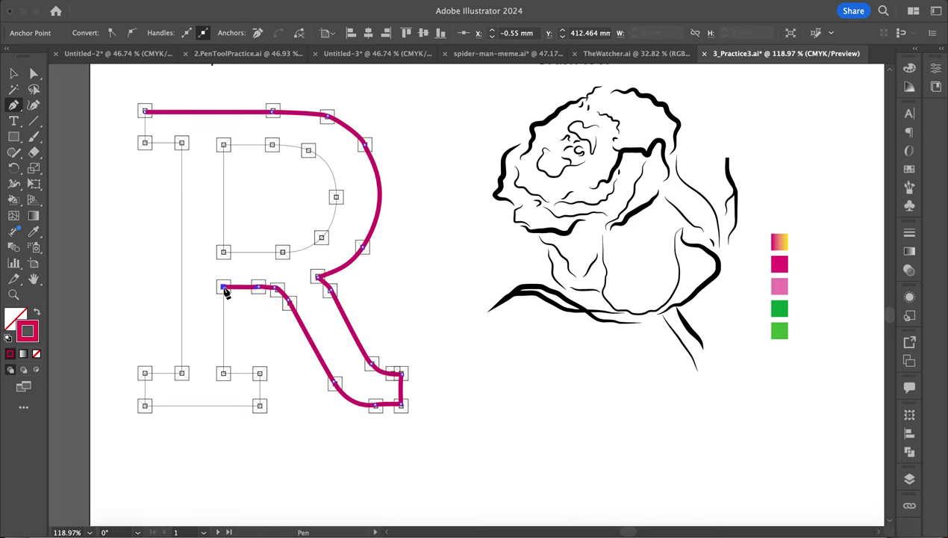
click(224, 373)
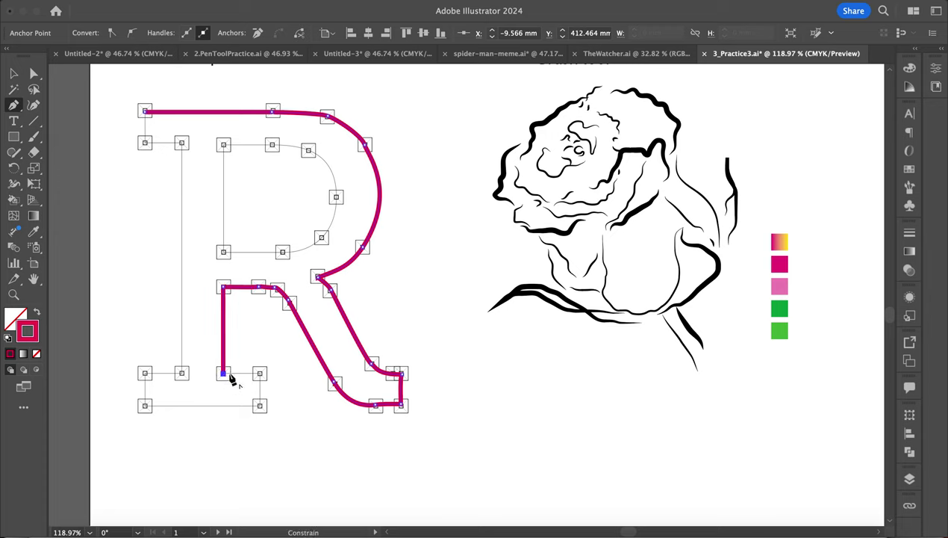
Trace the R's bottom serif with straight segments, ending at the left side of the stem.
click(260, 373)
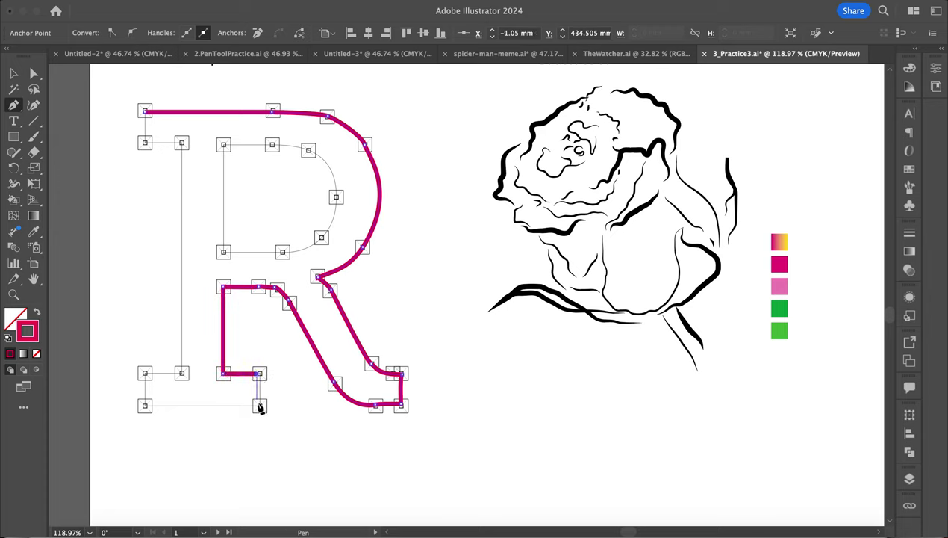
click(259, 406)
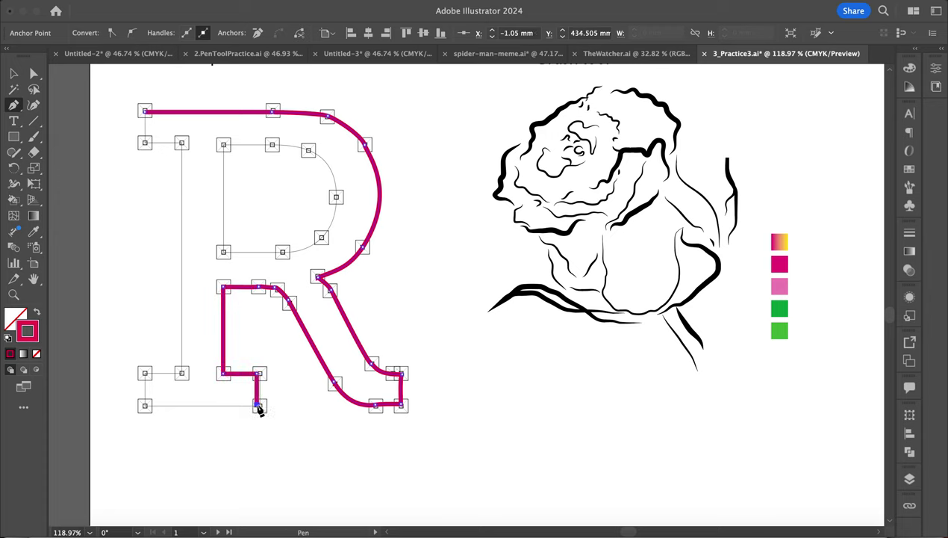
click(145, 405)
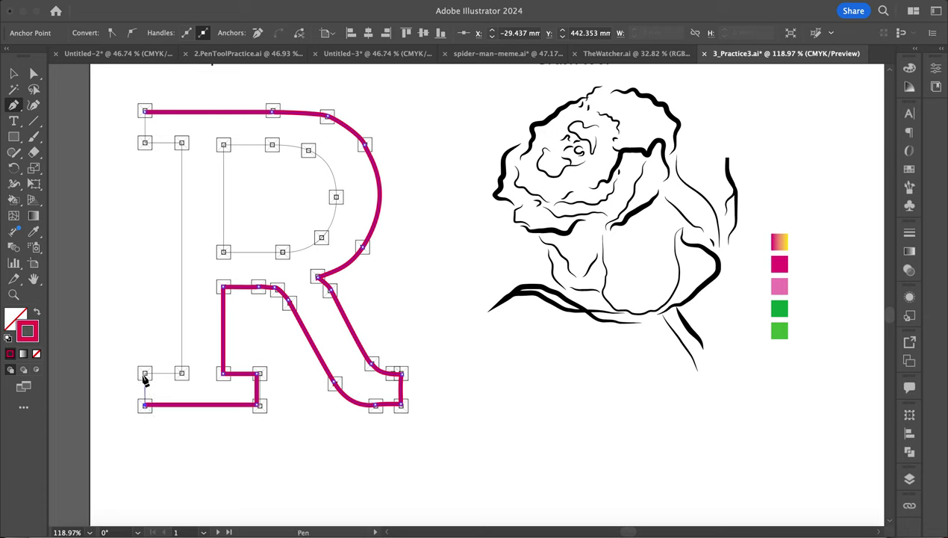
click(145, 373)
click(181, 373)
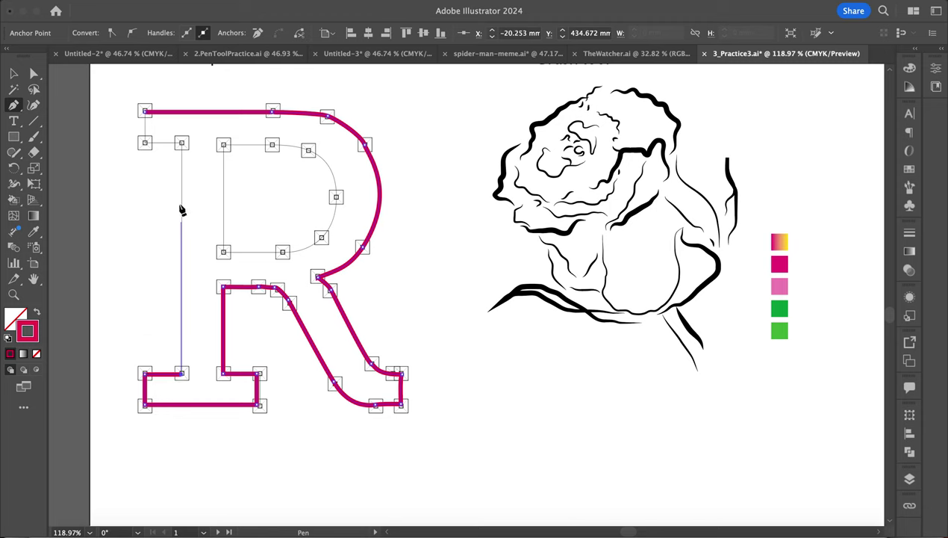
Trace up the stem's left side and around the upper-left serif, closing the R's outer outline at its starting anchor.
click(182, 143)
click(145, 143)
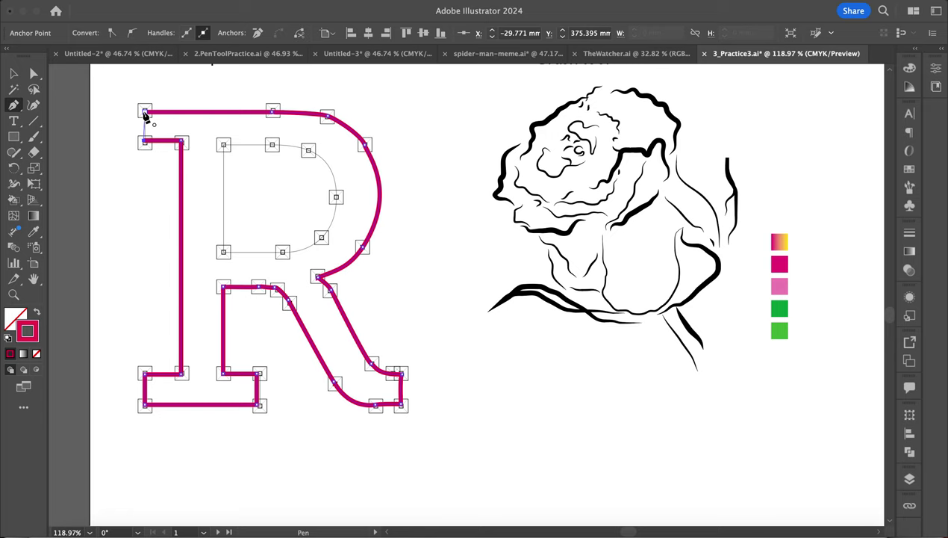
click(145, 112)
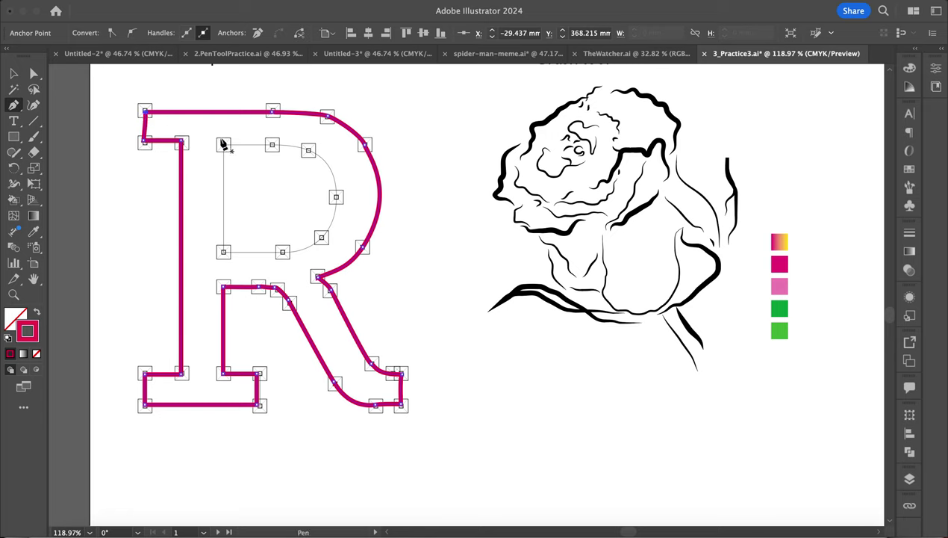
Nudge the lower-left anchor of the R's top serif with Direct Selection to straighten the serif's short vertical edge.
click(33, 73)
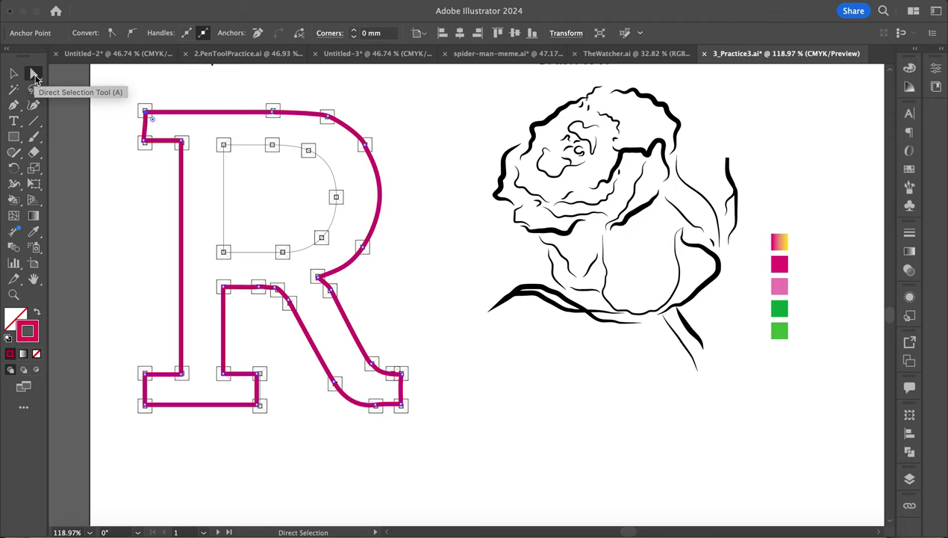
click(146, 143)
drag(147, 146, 148, 146)
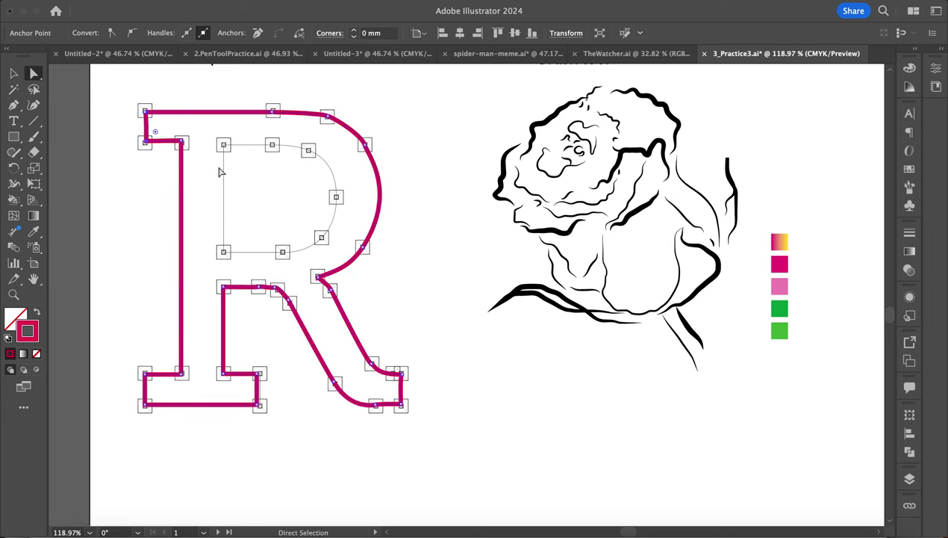
Trace the R's inner counter with the Pen tool as a separate closed path of straight and curved segments.
click(13, 104)
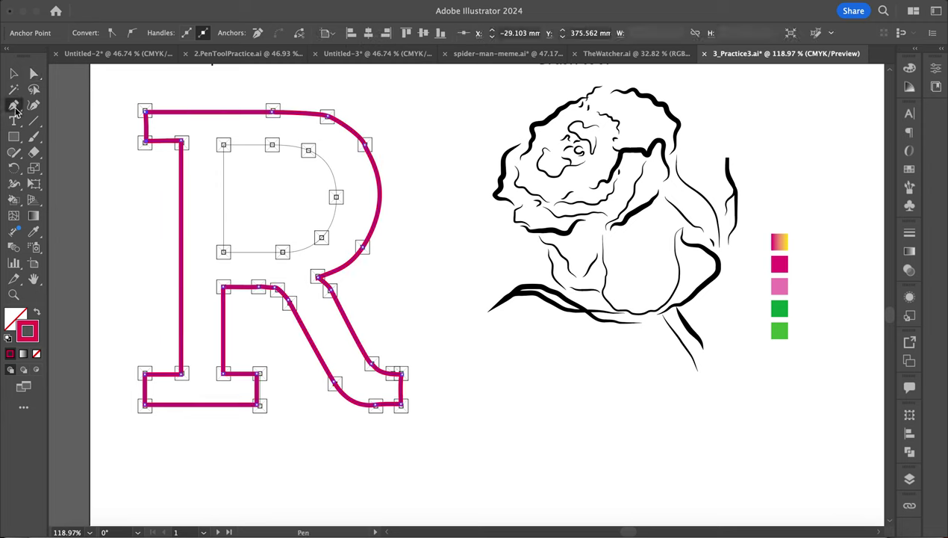
click(223, 146)
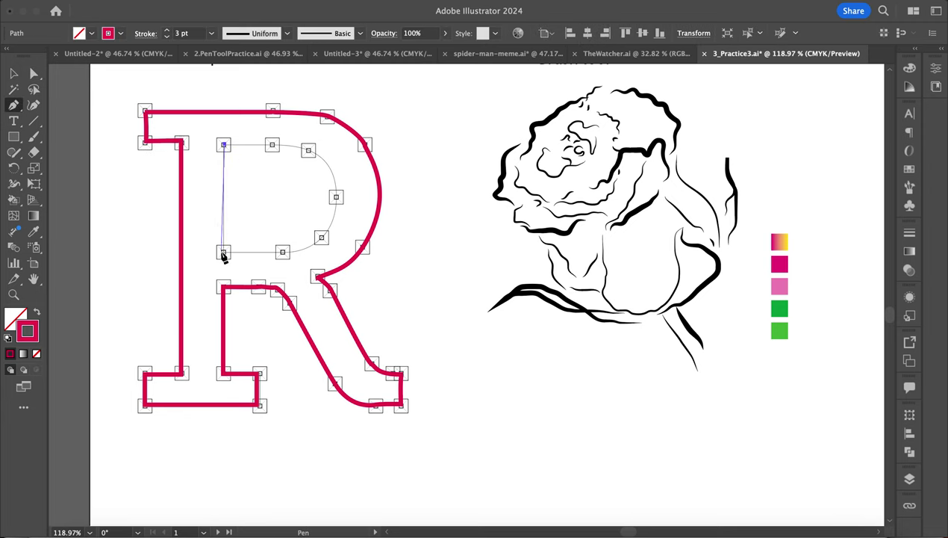
click(223, 253)
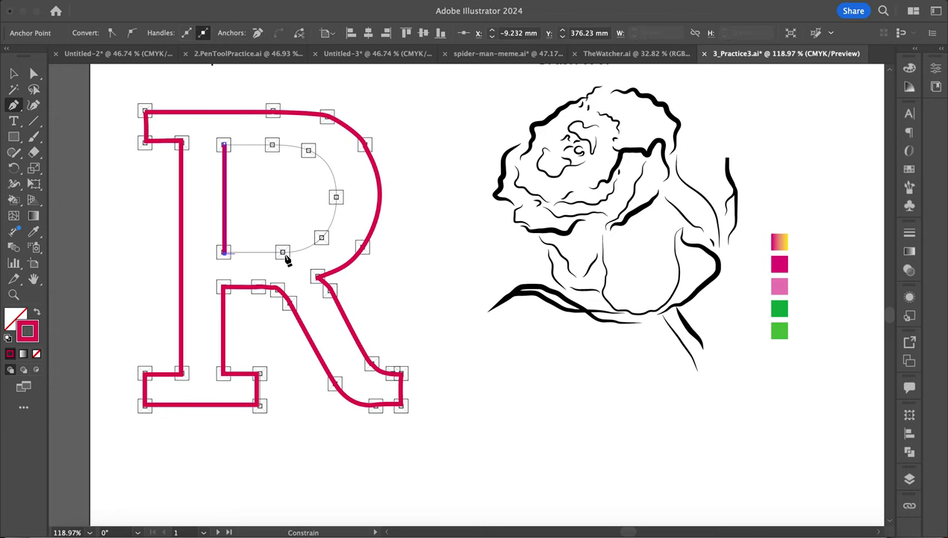
click(283, 254)
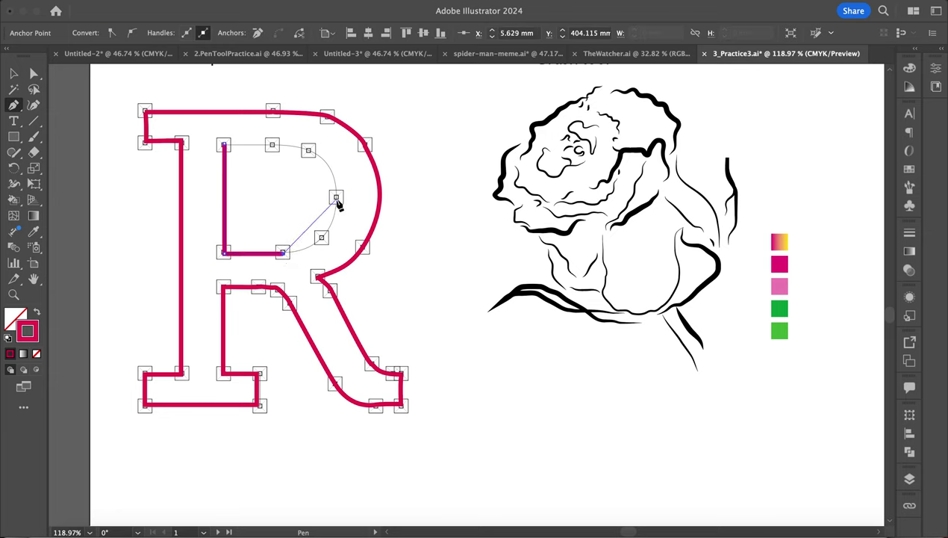
drag(337, 196, 335, 168)
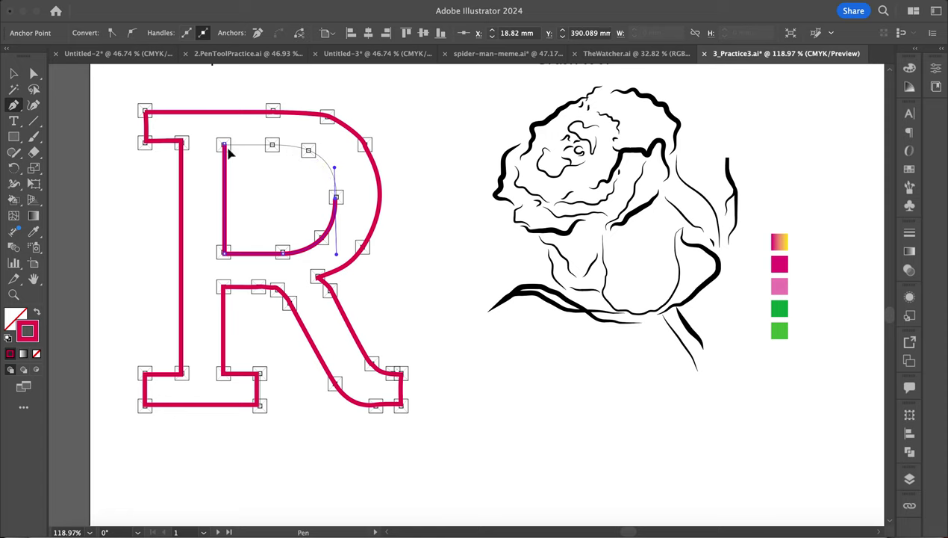
drag(224, 144, 222, 149)
click(253, 149)
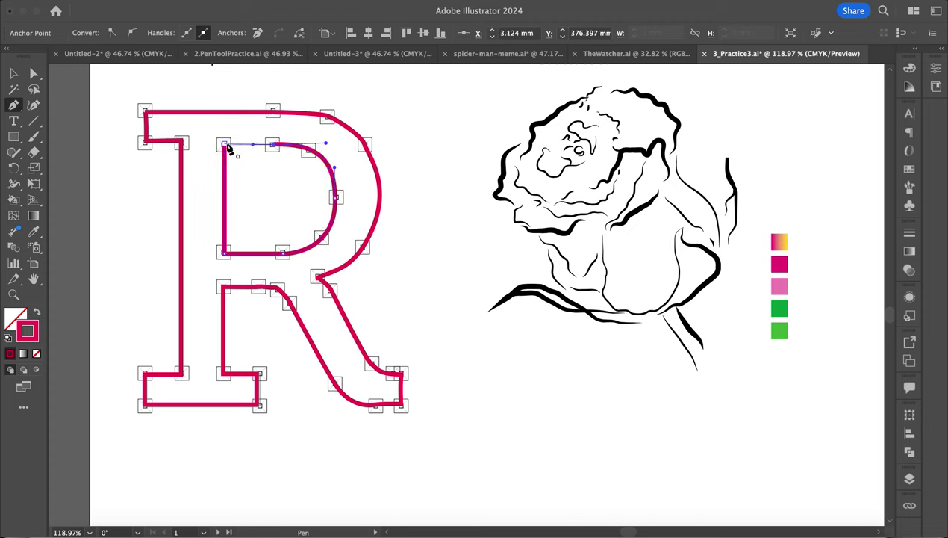
click(225, 145)
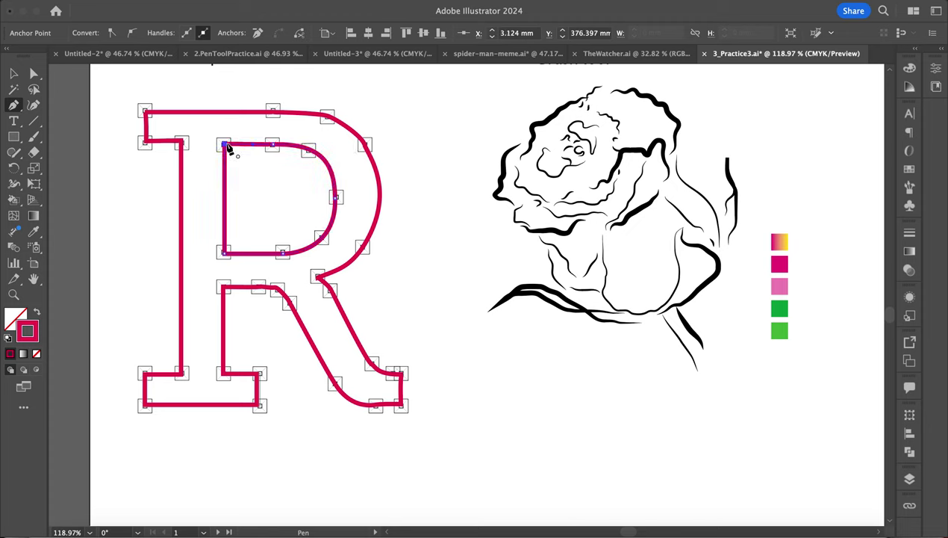
Swap the inner counter's stroke and fill so it has no outline, and set its fill to blue 1ba1dd.
click(38, 313)
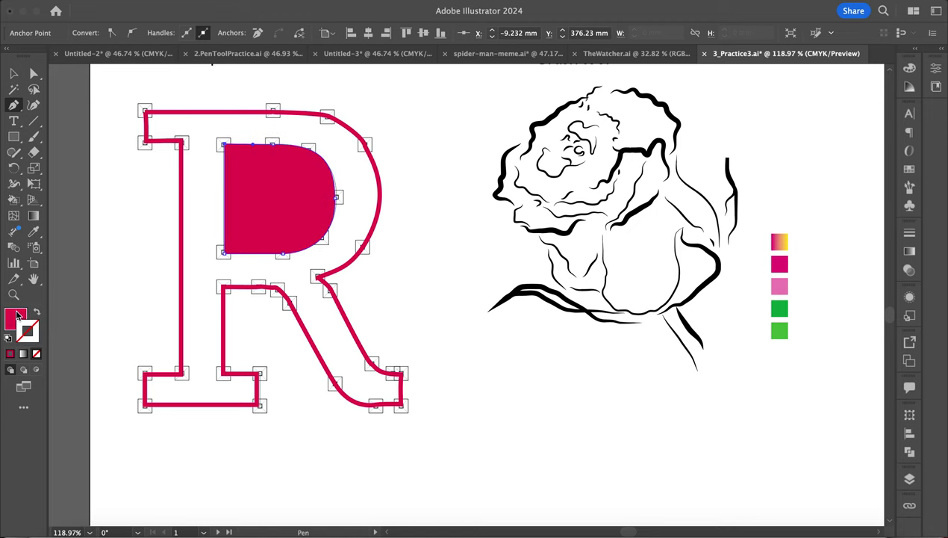
double_click(11, 320)
click(517, 151)
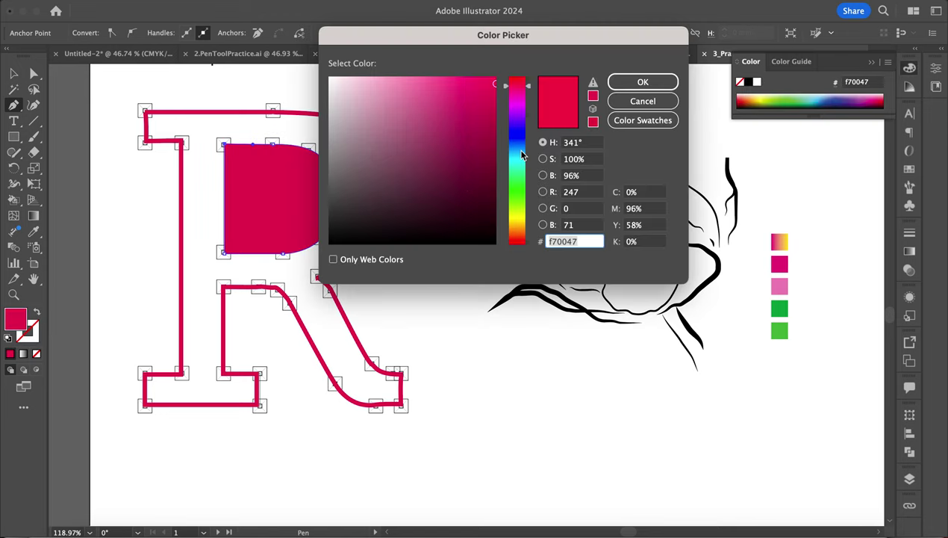
click(476, 99)
click(614, 84)
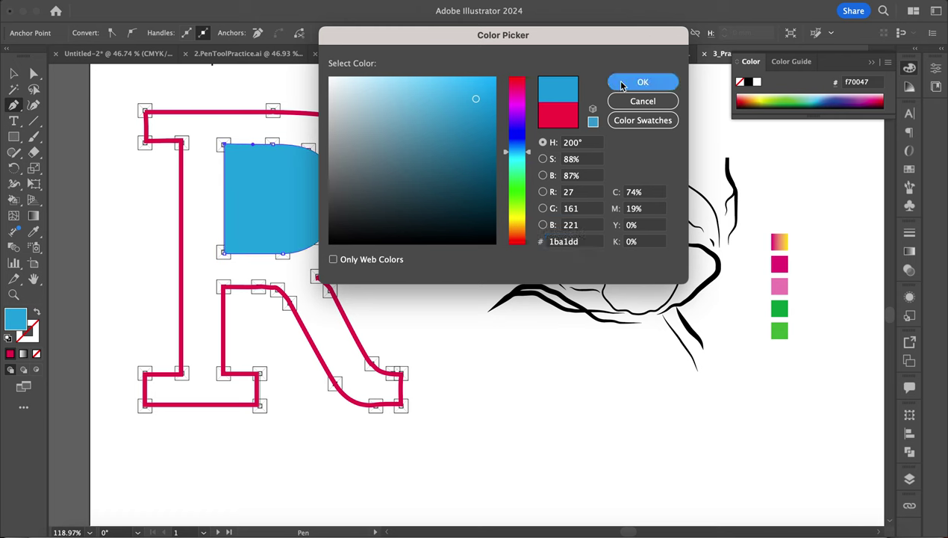
Select the R's outer outline and give it a crimson fill, e02259.
click(13, 73)
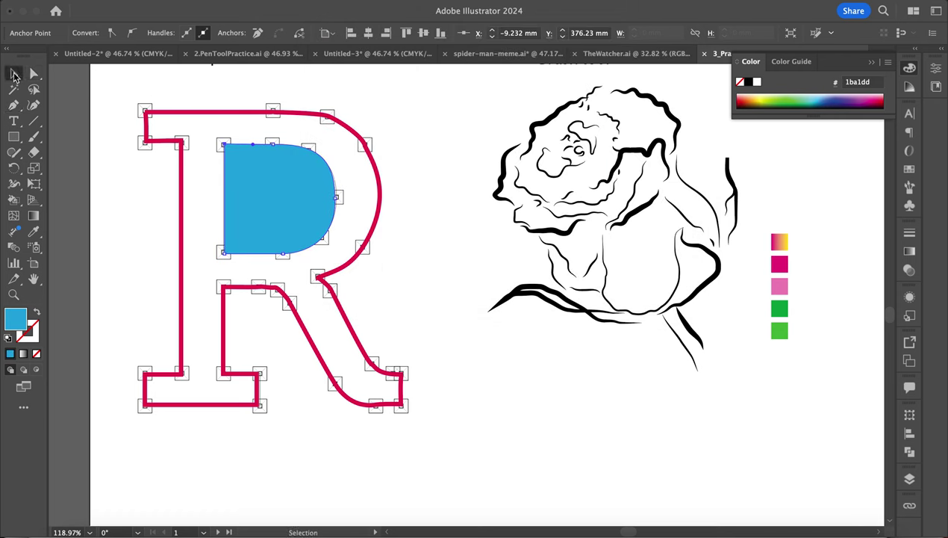
click(188, 115)
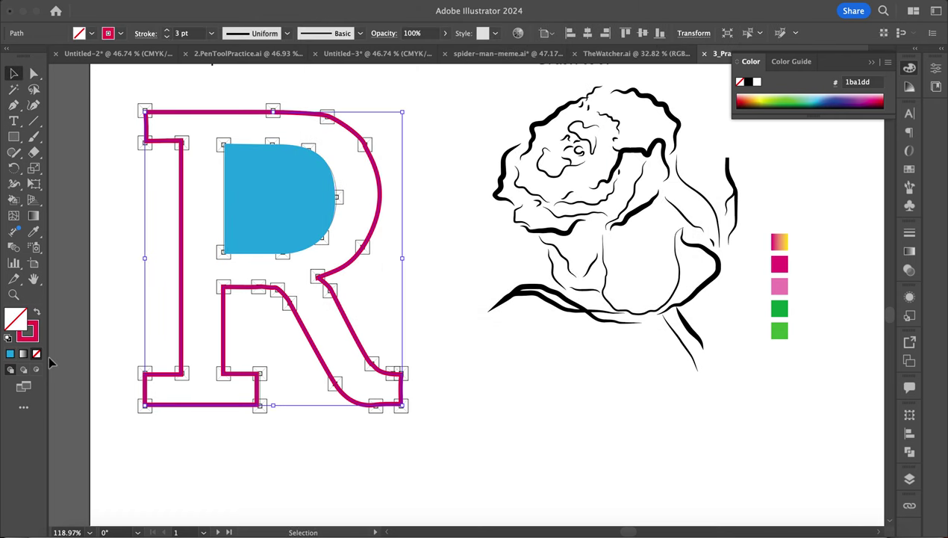
double_click(17, 319)
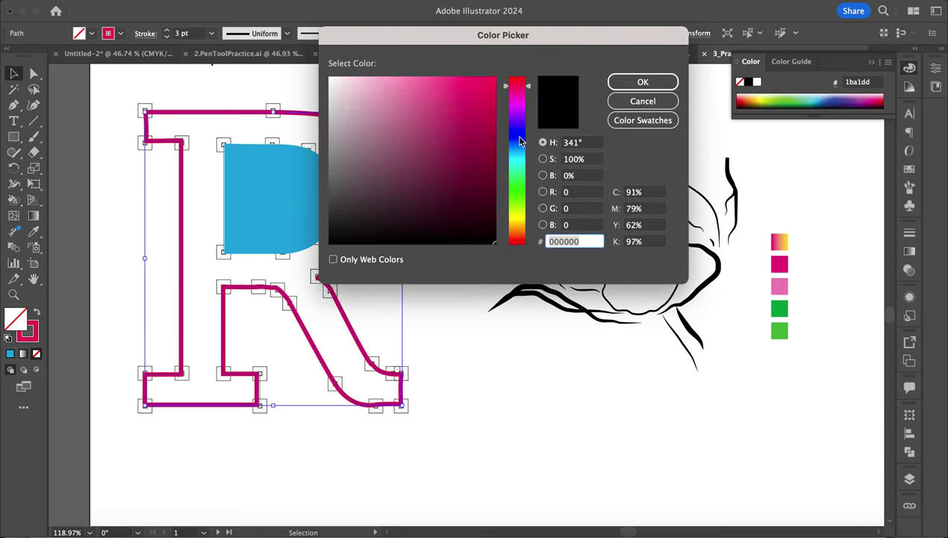
click(523, 163)
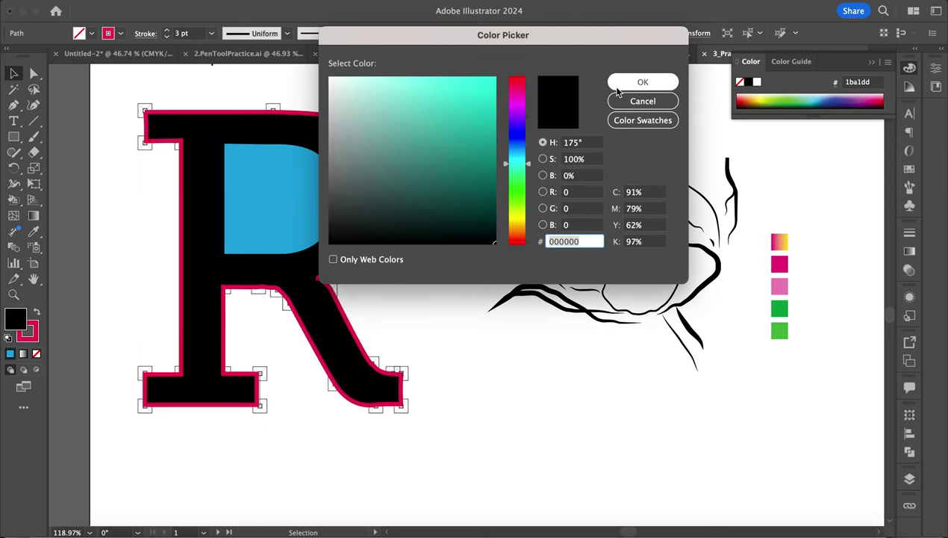
click(472, 95)
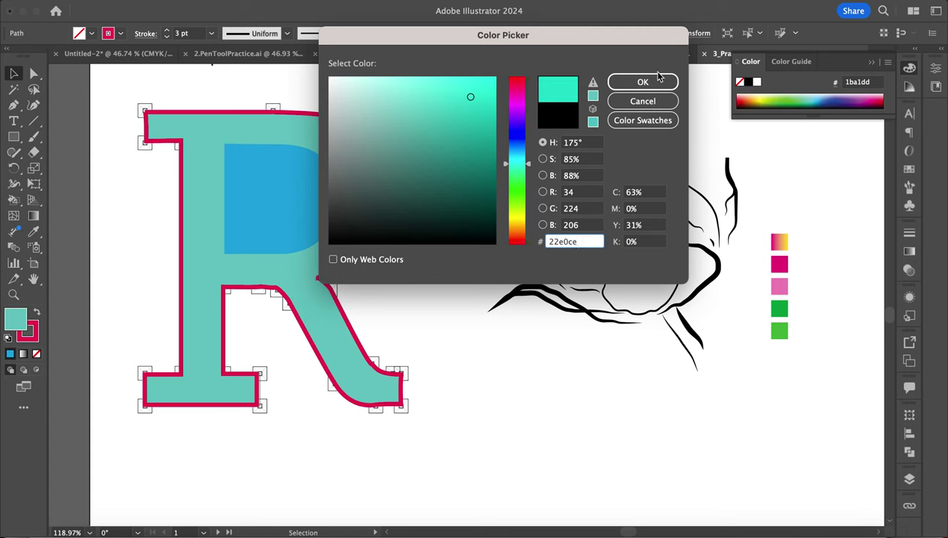
click(517, 88)
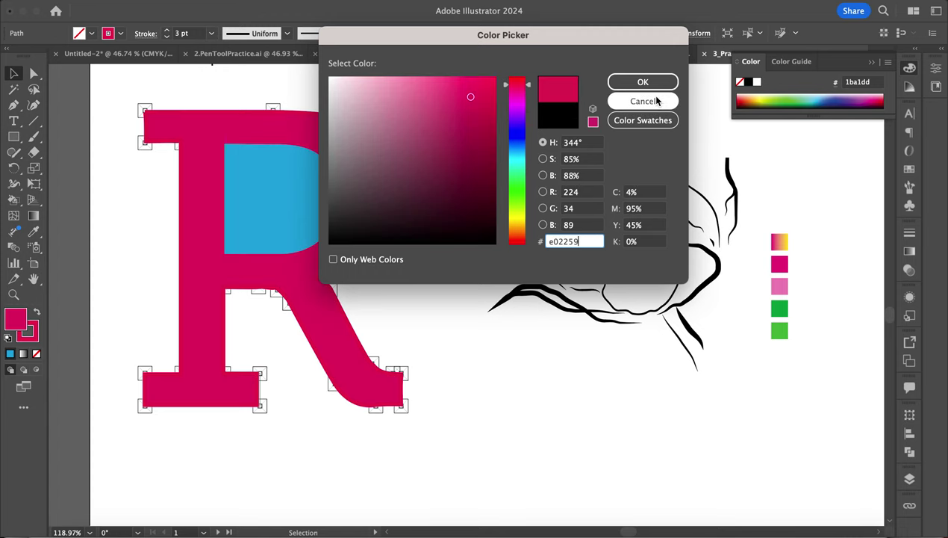
click(637, 79)
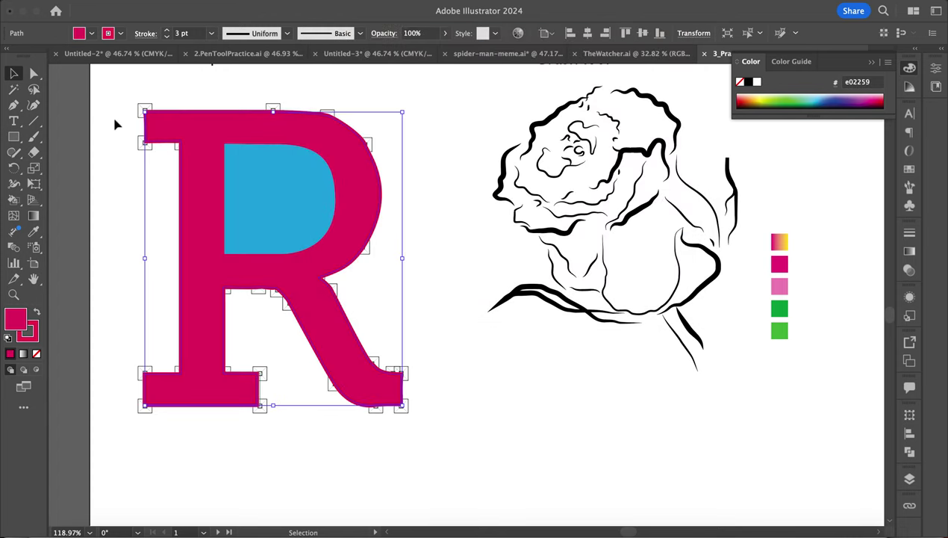
Add the blue counter to the selection and reset the Essentials Classic workspace.
shift+click(298, 206)
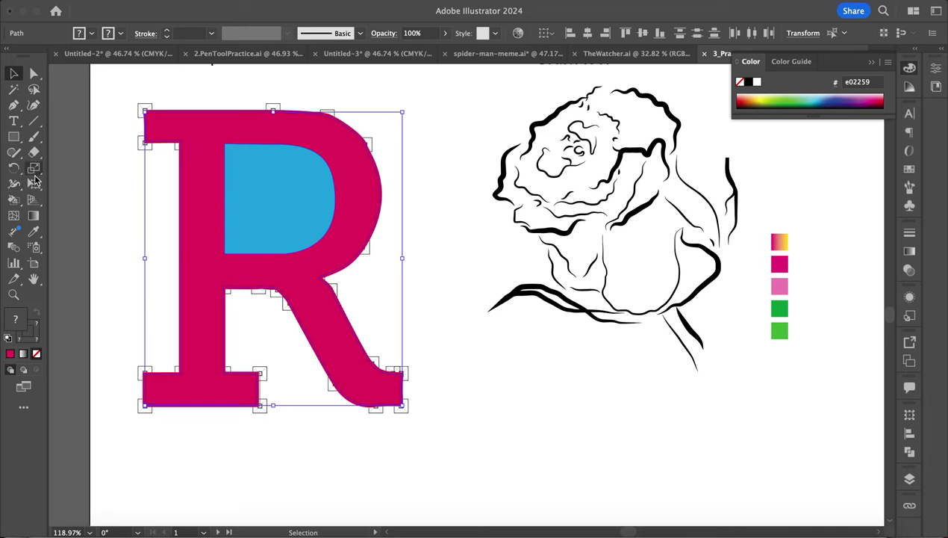
click(328, 0)
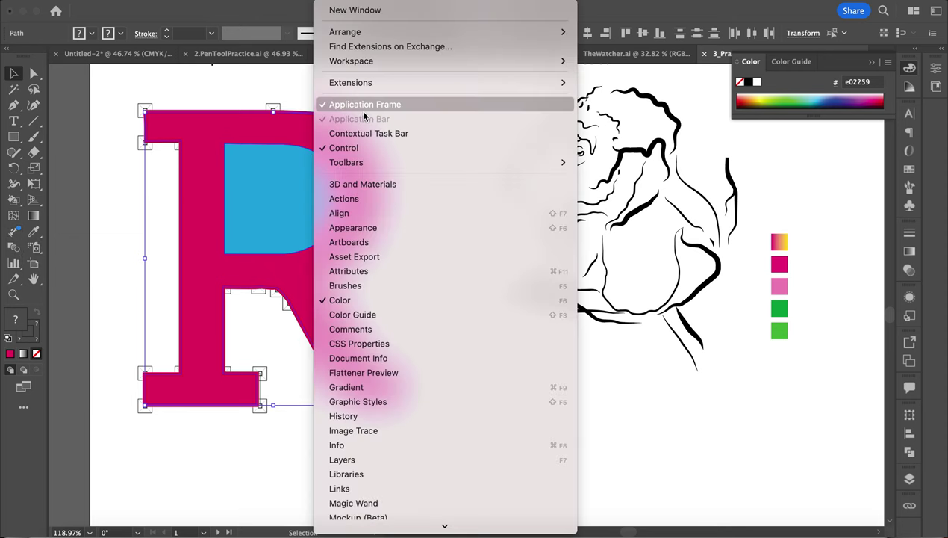
mouse_move(380, 59)
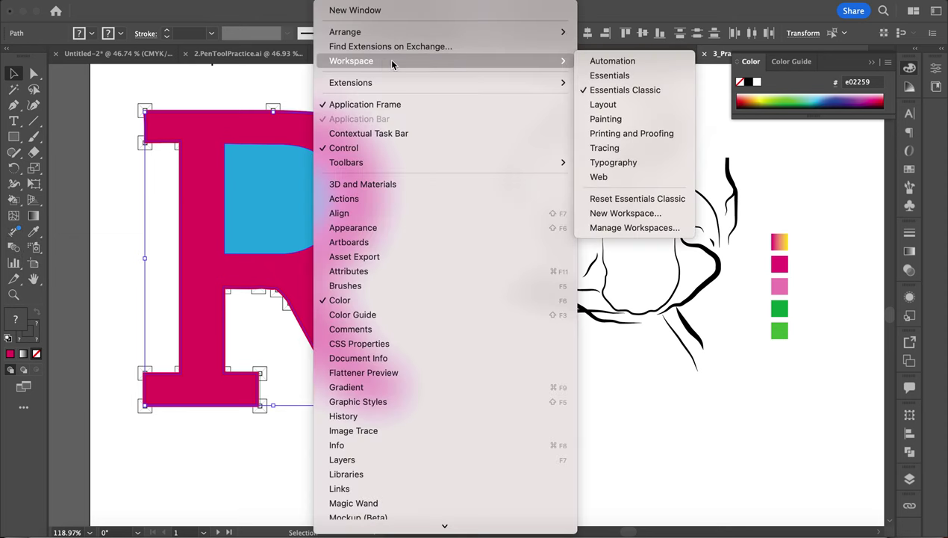
click(611, 200)
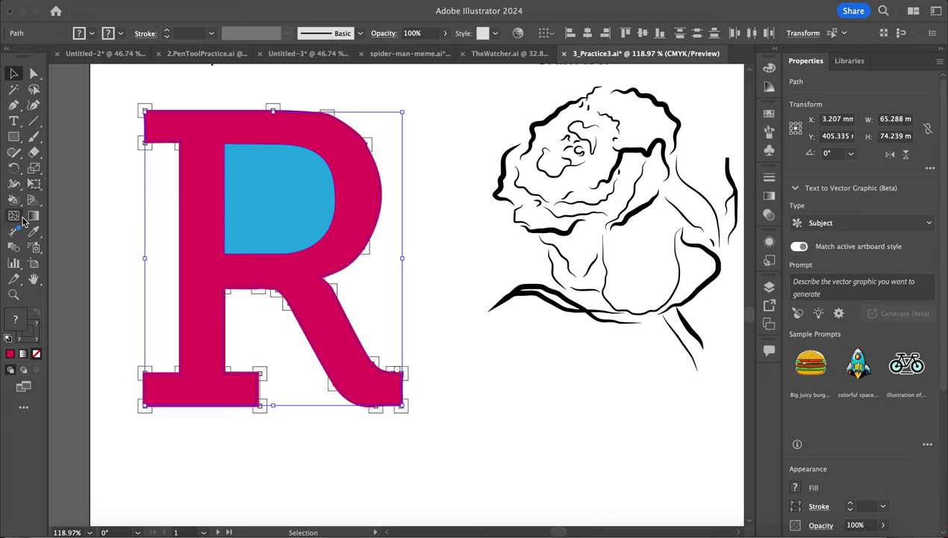
Select both R shapes and cut the blue counter out of the letter with the Shape Builder tool.
click(15, 152)
click(16, 152)
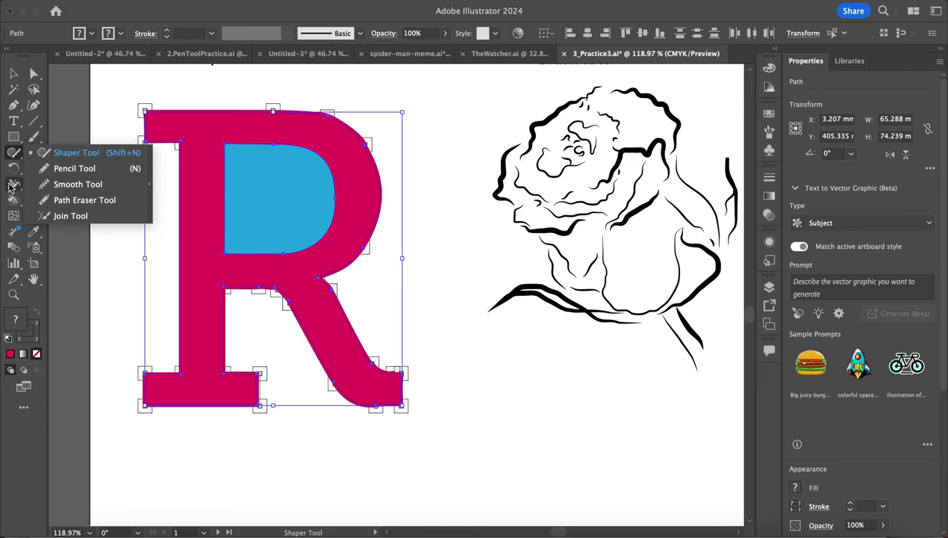
click(11, 185)
click(11, 184)
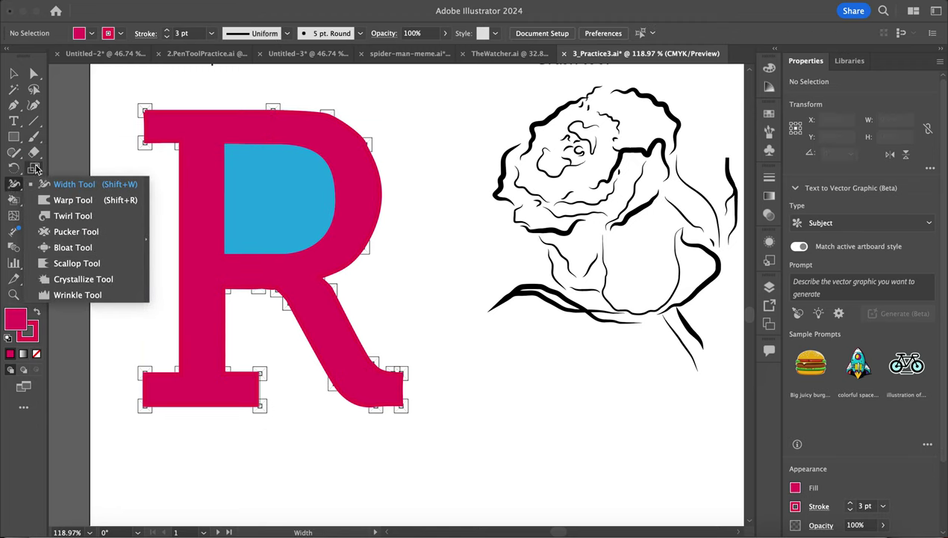
click(14, 200)
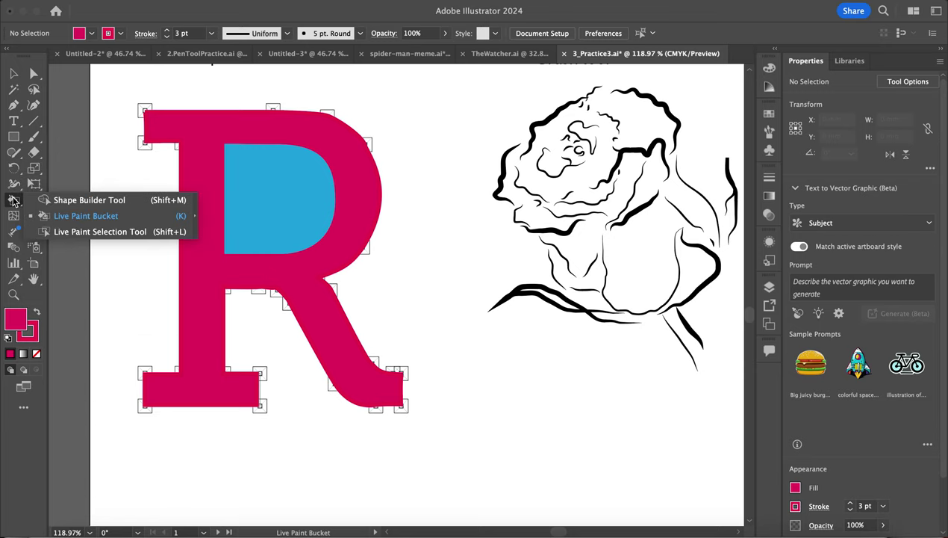
click(63, 200)
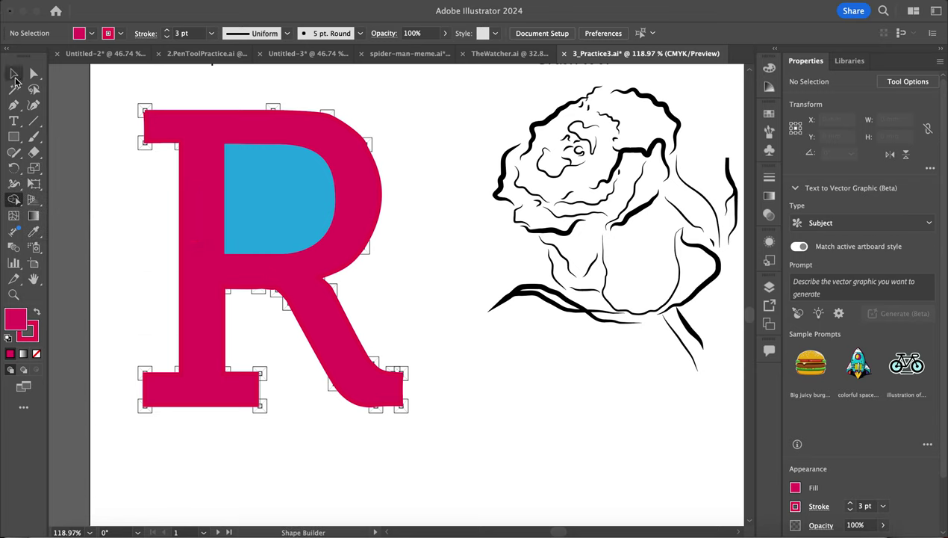
click(11, 74)
drag(116, 102, 404, 340)
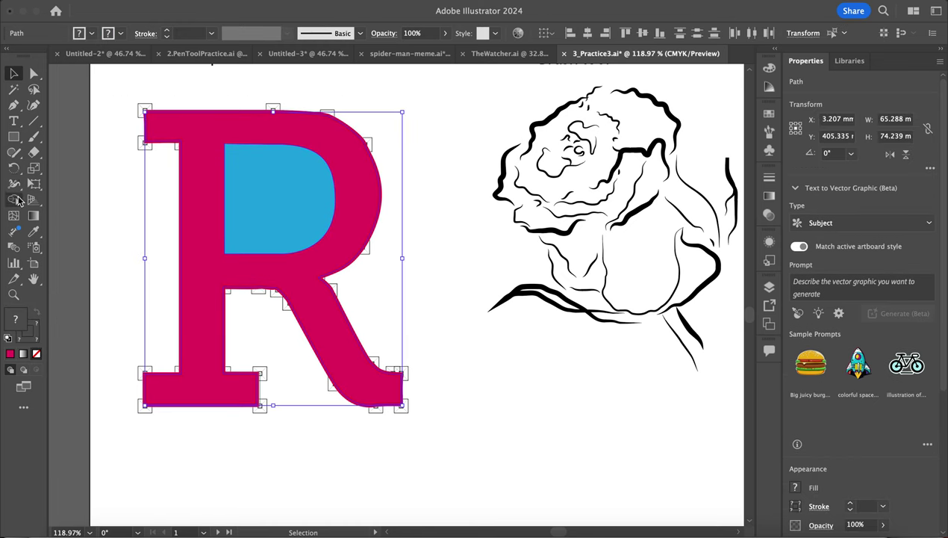
click(14, 201)
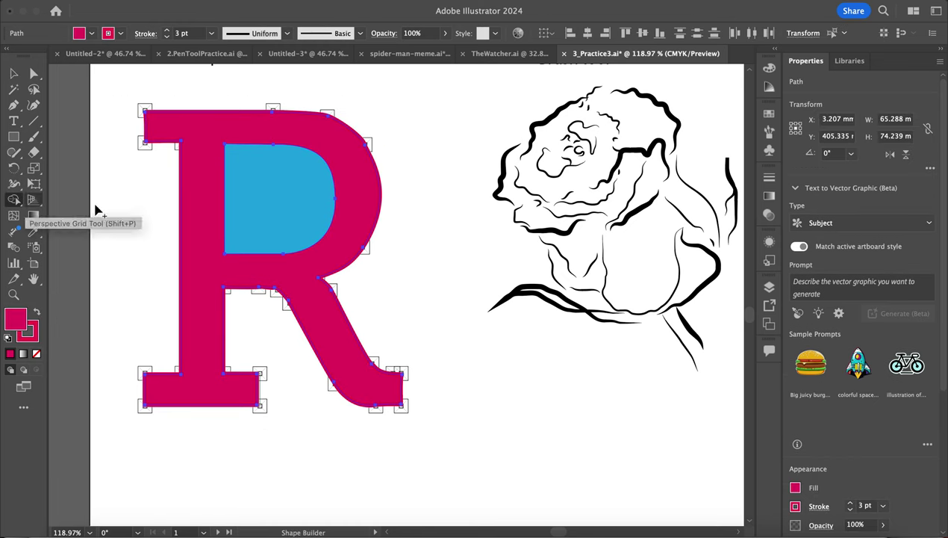
click(270, 211)
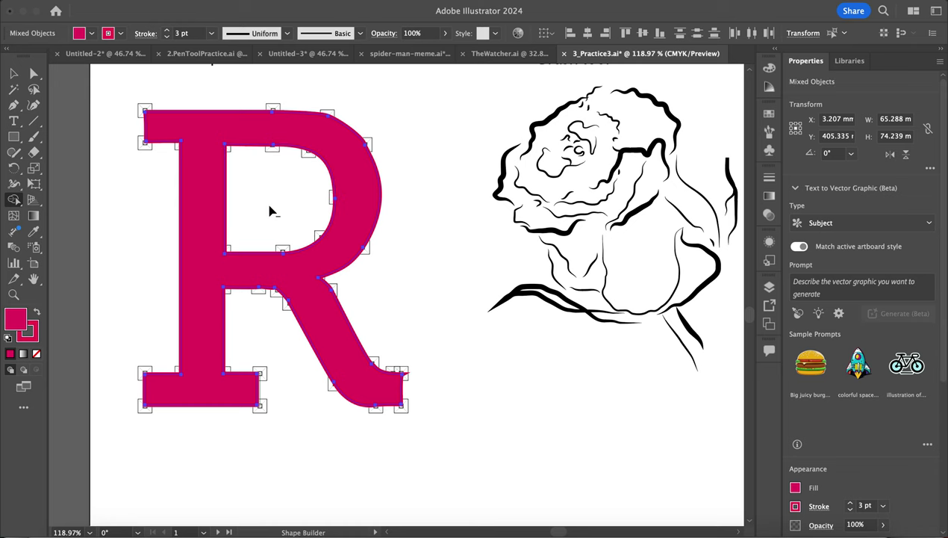
Trace the bat template with the Pen tool from the green start point, over the right ear and down to the notch's lowest point.
key(v)
scroll(416, 291, down, 5)
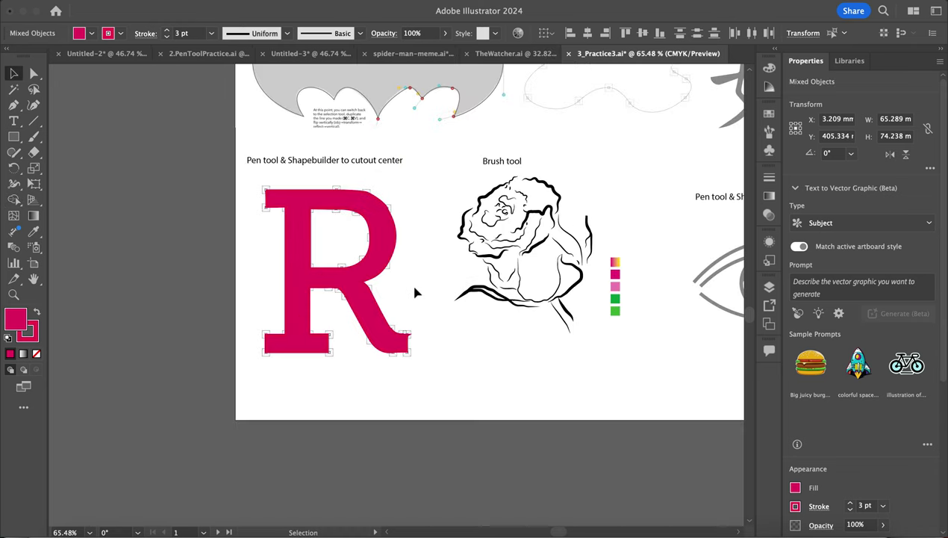
scroll(363, 186, up, 5)
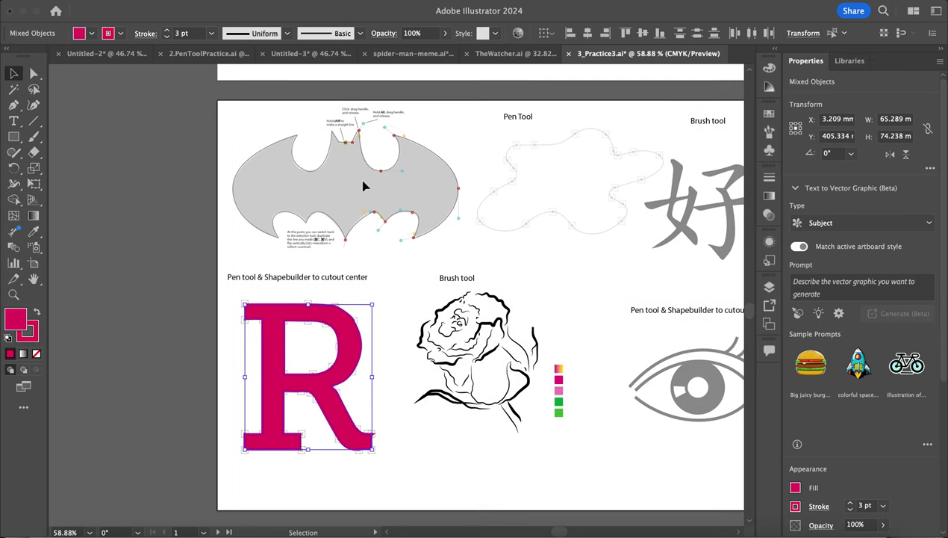
scroll(363, 186, up, 3)
scroll(561, 186, right, 5)
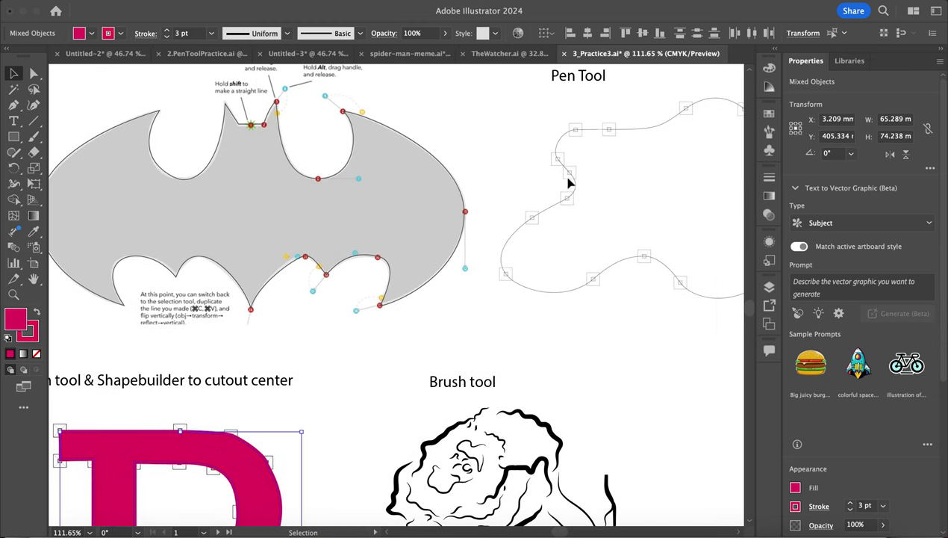
scroll(576, 179, left, 3)
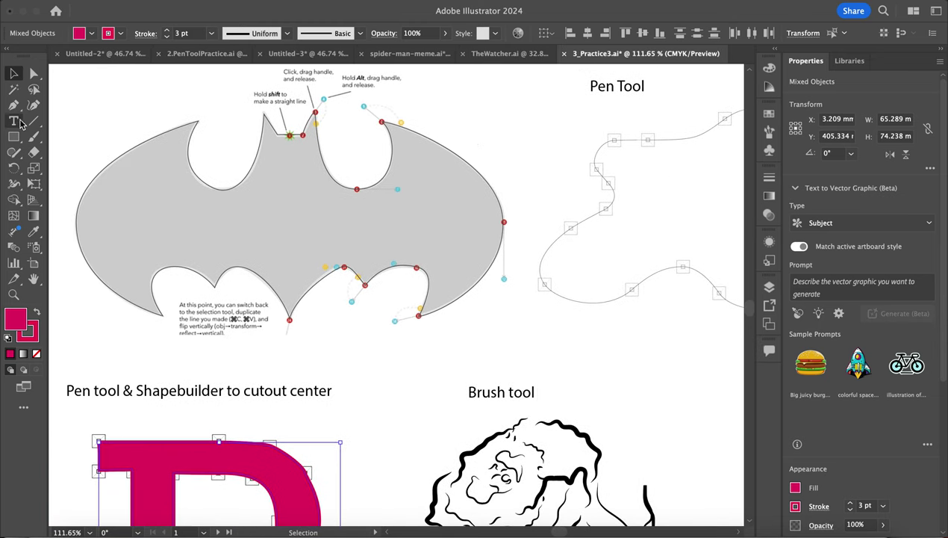
click(14, 105)
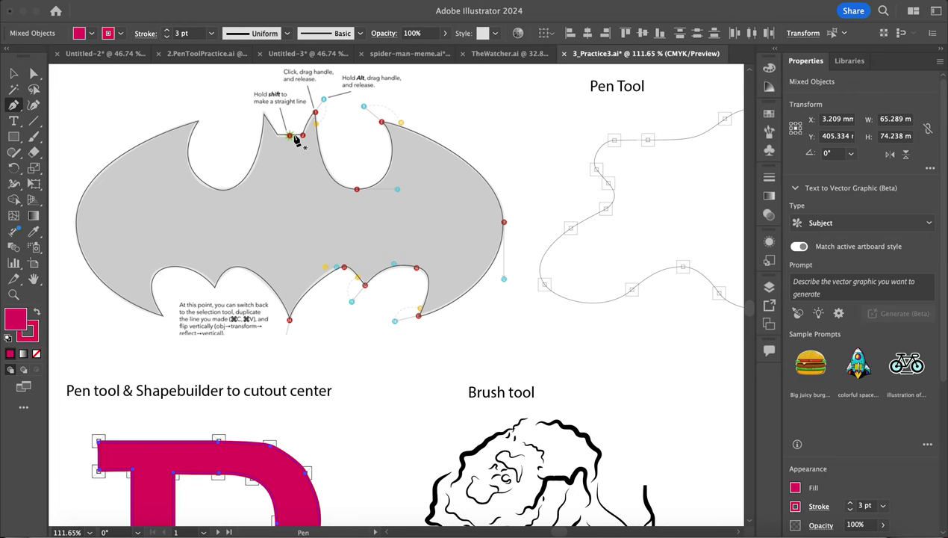
scroll(297, 140, up, 4)
click(295, 137)
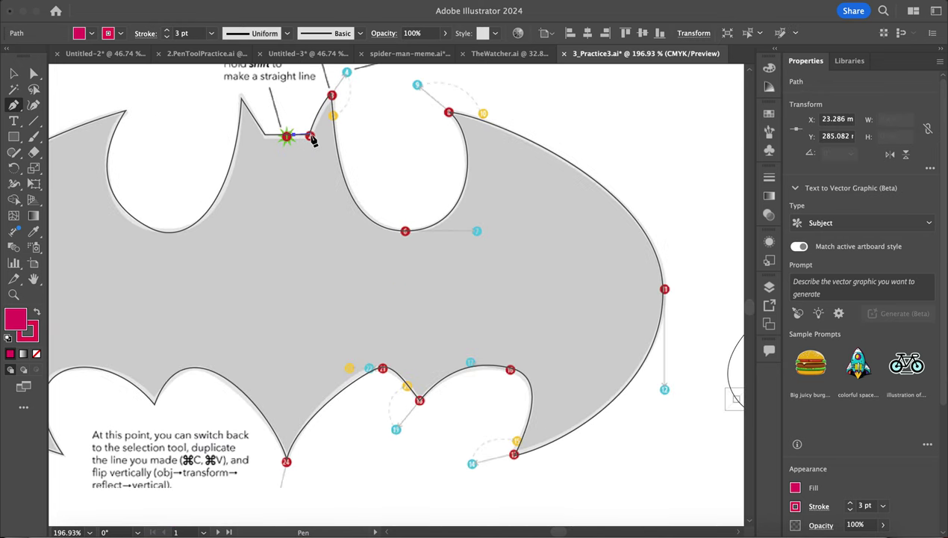
click(312, 138)
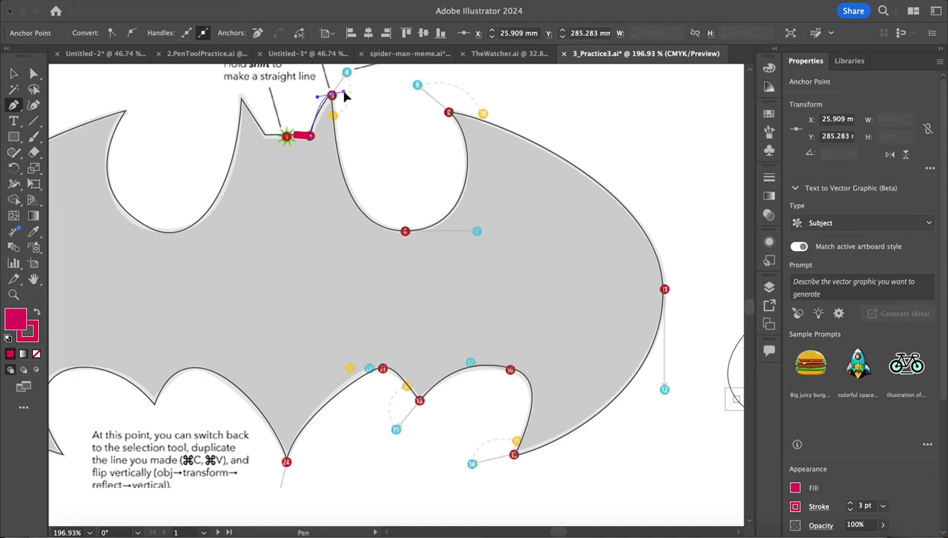
drag(341, 90, 339, 90)
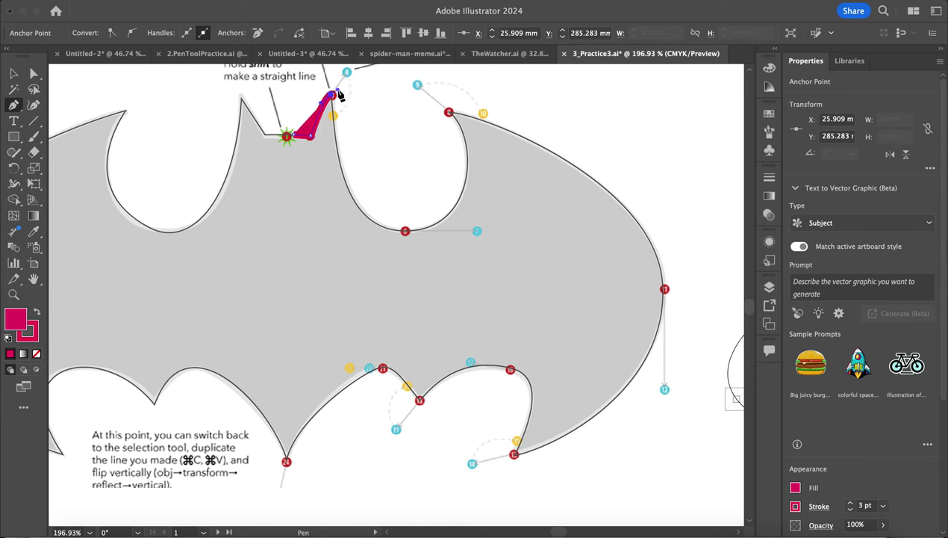
drag(405, 231, 432, 233)
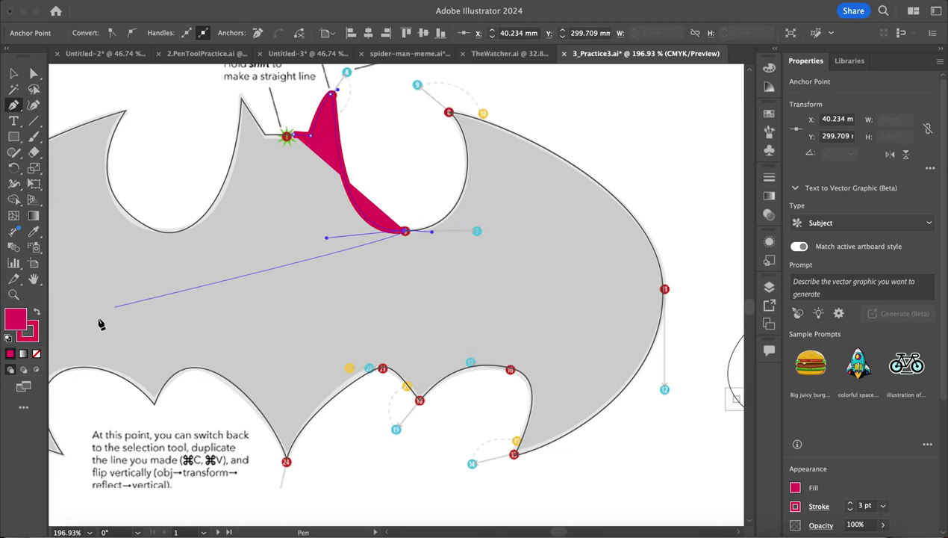
Remove the bat path's fill and trace the curve from the notch's lowest point up to the right wing's upper tip.
click(37, 354)
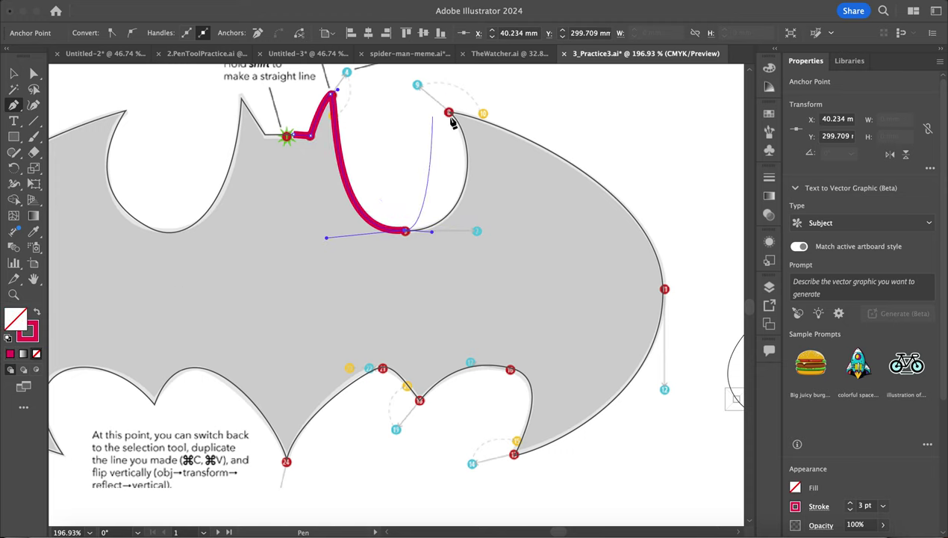
drag(449, 114, 391, 139)
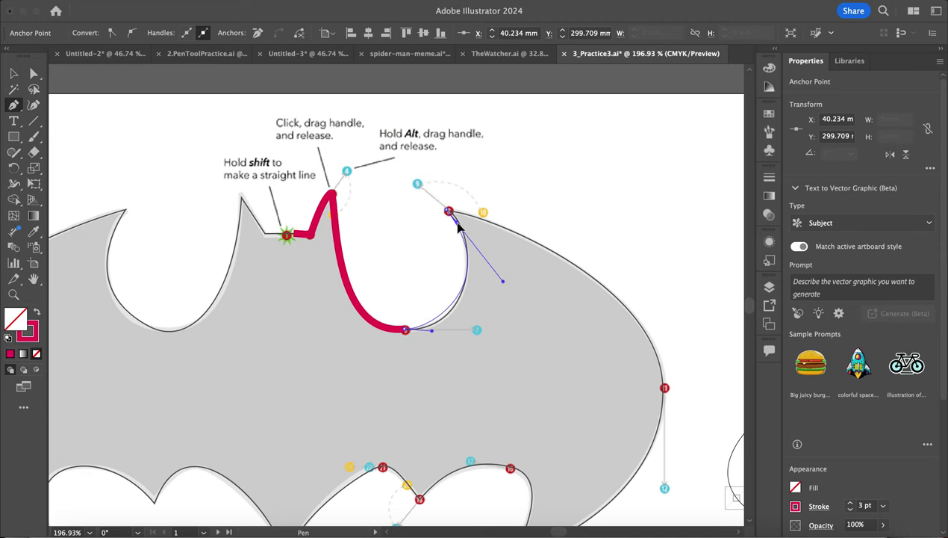
click(448, 212)
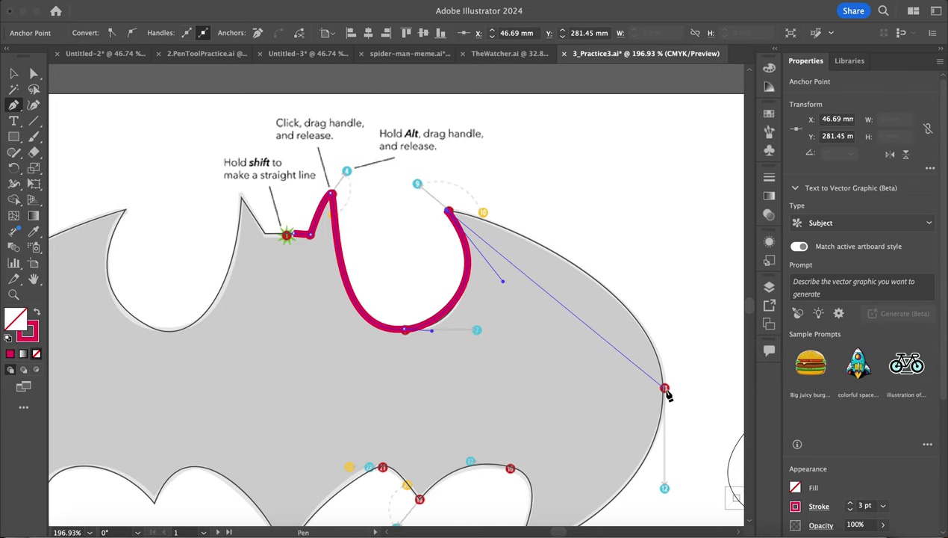
Trace the right wing's outer edge in two curved segments, through its outermost point to the wing's lower tip.
mouse_move(664, 388)
mouse_down()
mouse_move(673, 451)
mouse_move(664, 512)
mouse_up()
scroll(618, 438, down, 4)
scroll(619, 439, left, 1)
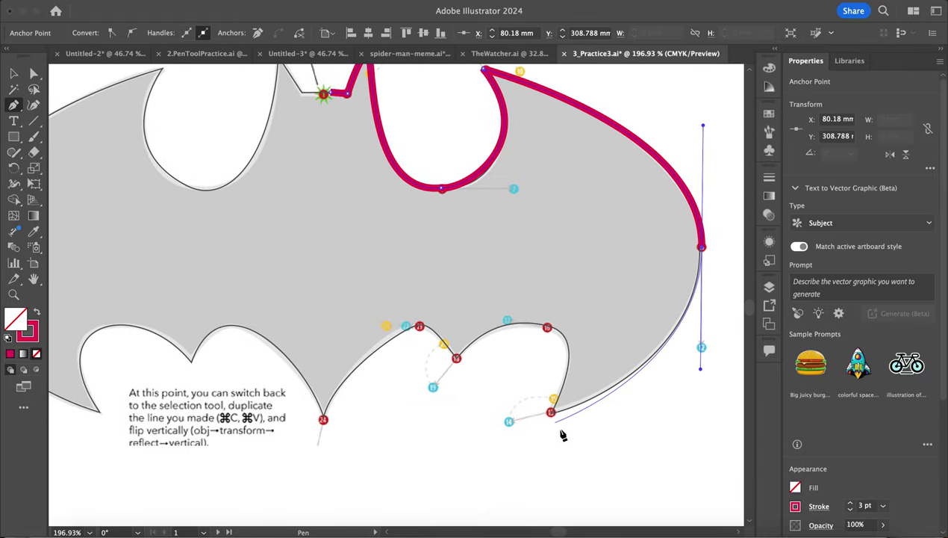
mouse_move(551, 415)
mouse_down()
mouse_move(530, 423)
mouse_move(552, 419)
mouse_up()
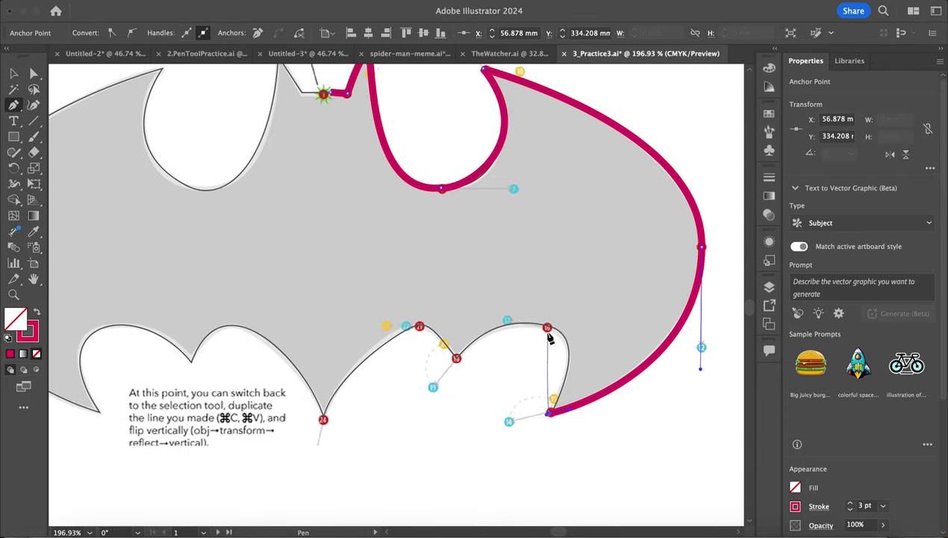
Trace the bat's lower edge in curved segments from the right wing's lower tip, over both right scallops, to the bottom center tip.
drag(548, 328, 499, 306)
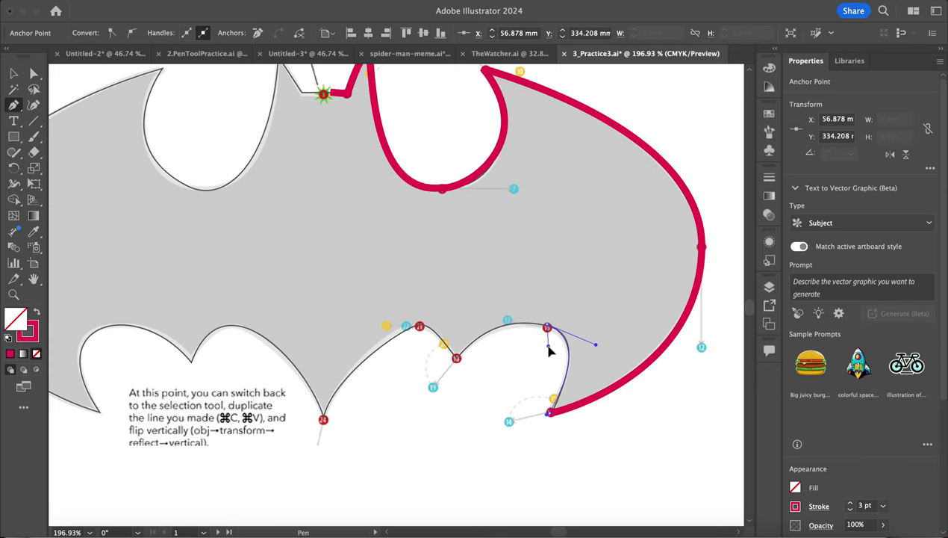
drag(549, 332, 549, 333)
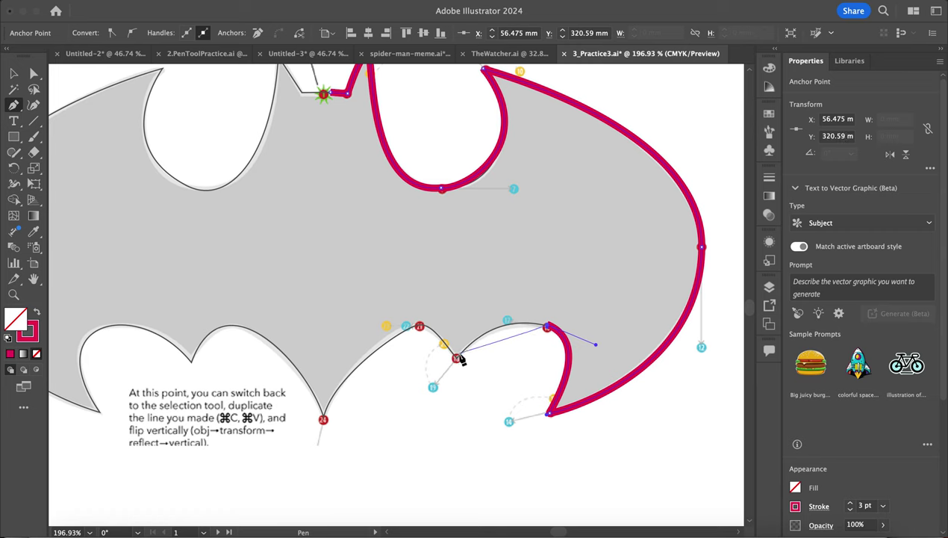
drag(458, 361, 416, 421)
click(456, 359)
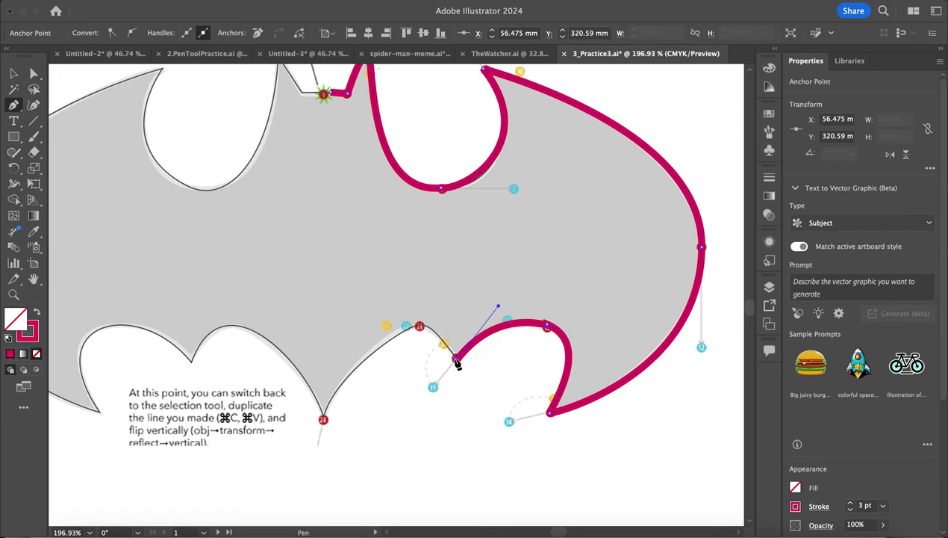
drag(323, 421, 272, 508)
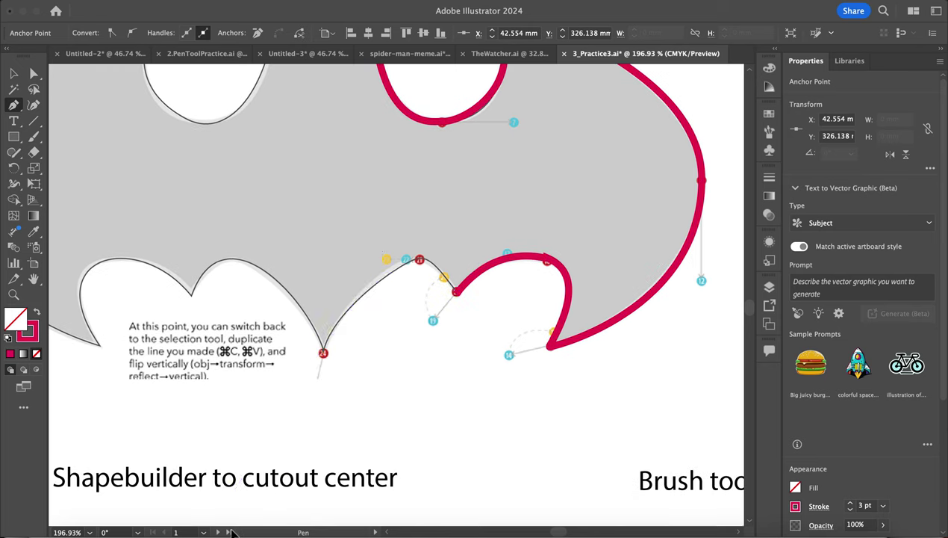
mouse_move(233, 532)
mouse_down()
mouse_move(250, 513)
mouse_move(245, 487)
mouse_move(192, 427)
mouse_move(212, 421)
mouse_move(253, 338)
mouse_move(314, 265)
mouse_move(317, 281)
mouse_up()
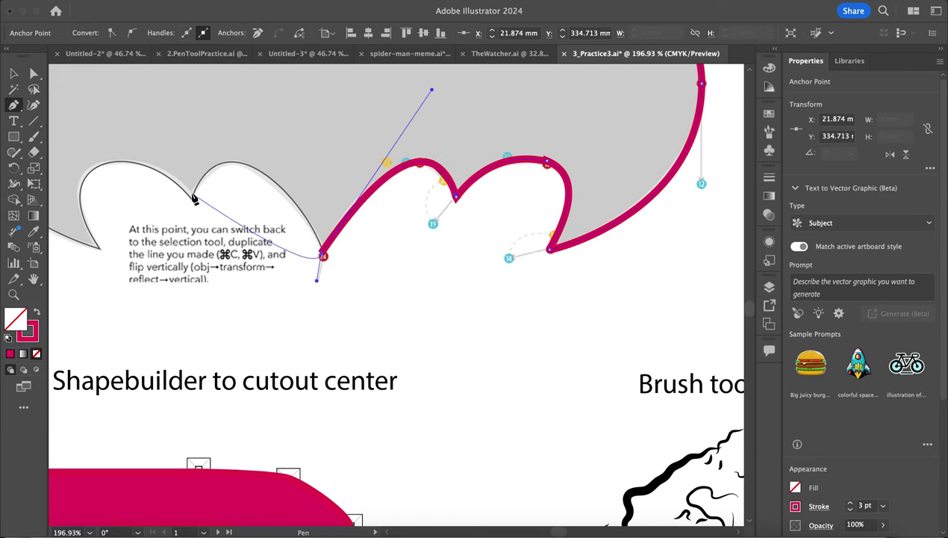
Trace the inner left scallop from the bottom center tip to the point between the left scallops, making that anchor a corner.
drag(194, 200, 163, 269)
key(super+z)
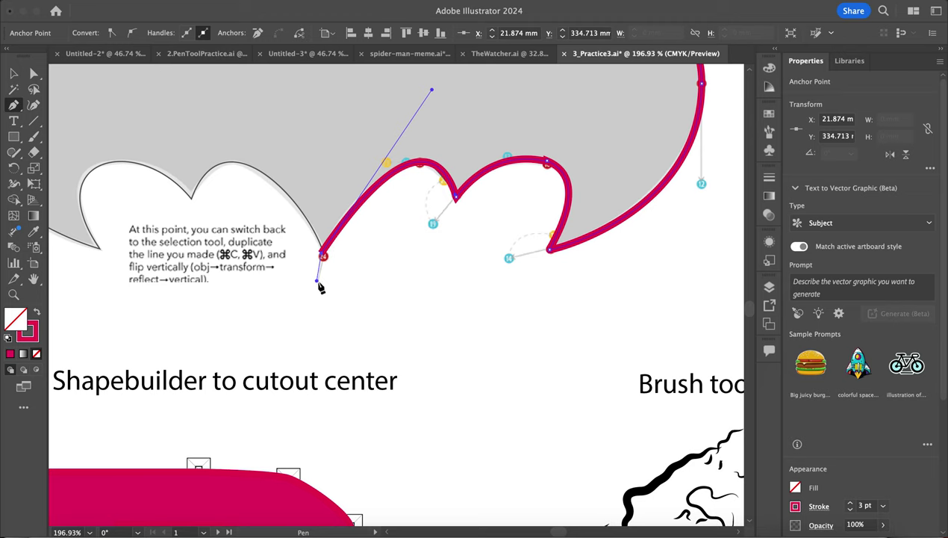
click(322, 257)
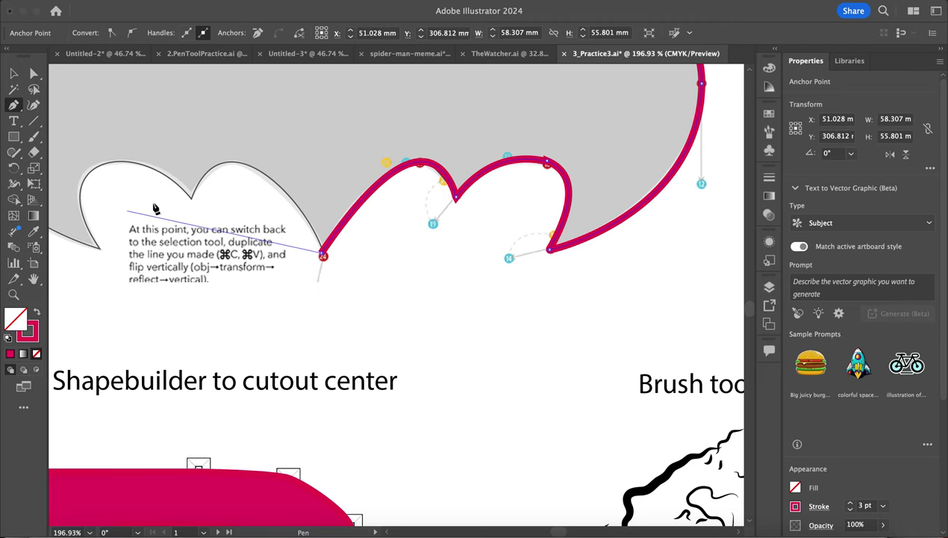
drag(192, 198, 138, 302)
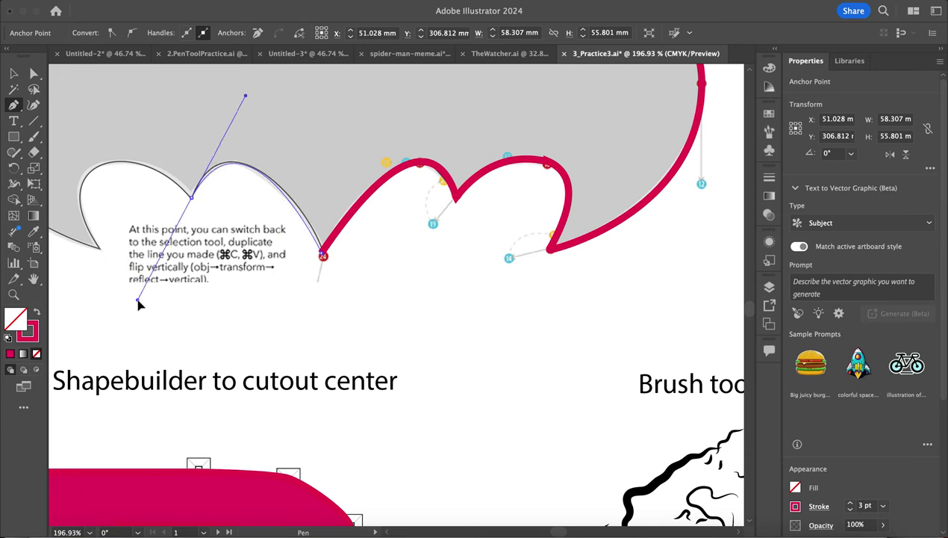
click(192, 199)
Trace the outer left scallop in two curved segments, through an anchor at its upper bend to the left wing's lower tip.
drag(100, 247, 153, 332)
key(ctrl+z)
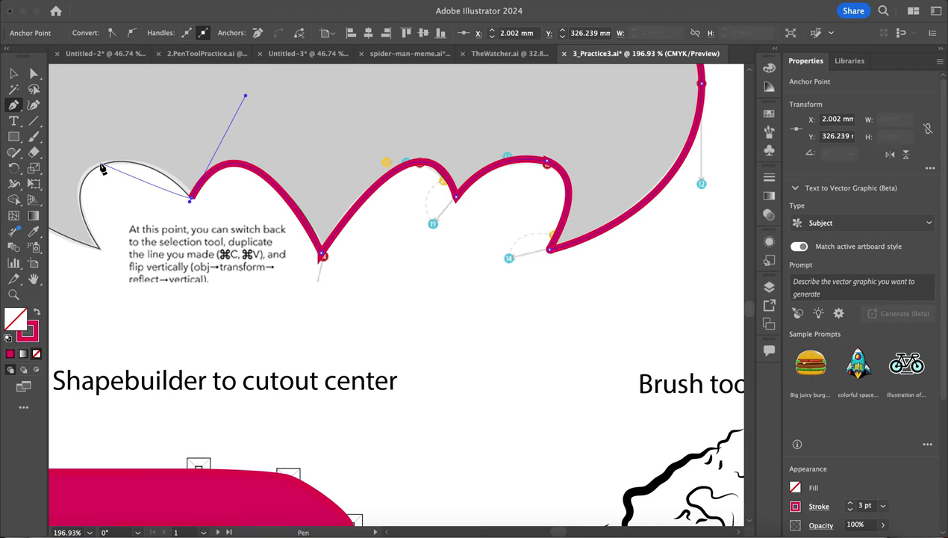
drag(100, 164, 277, 187)
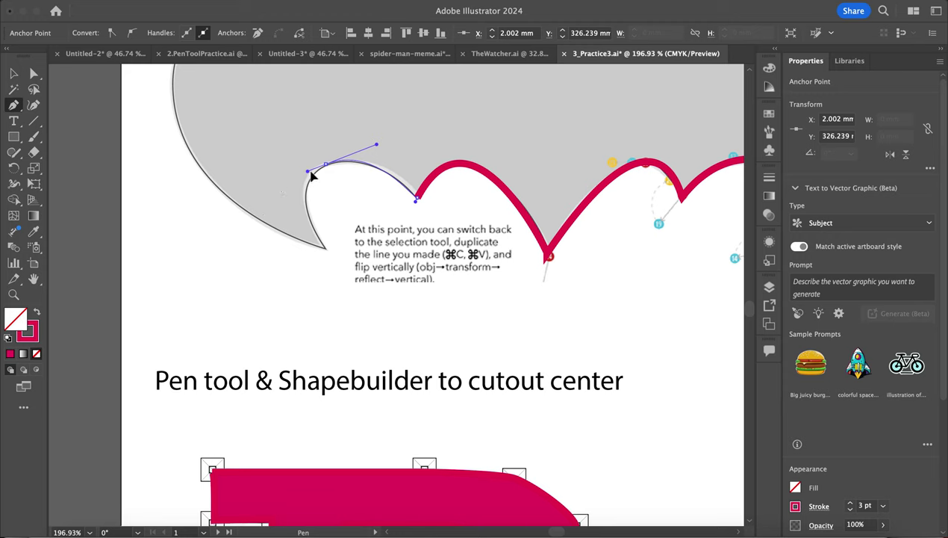
drag(320, 174, 320, 175)
drag(324, 248, 366, 313)
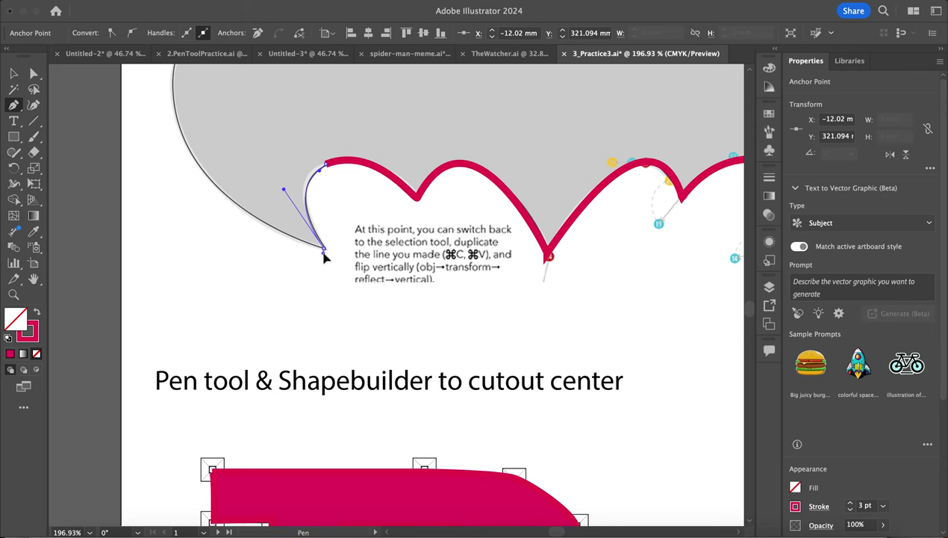
Trace the left wing's outer edge in two curved segments from its lower tip up to its upper tip.
scroll(195, 152, down, 2)
scroll(195, 152, up, 7)
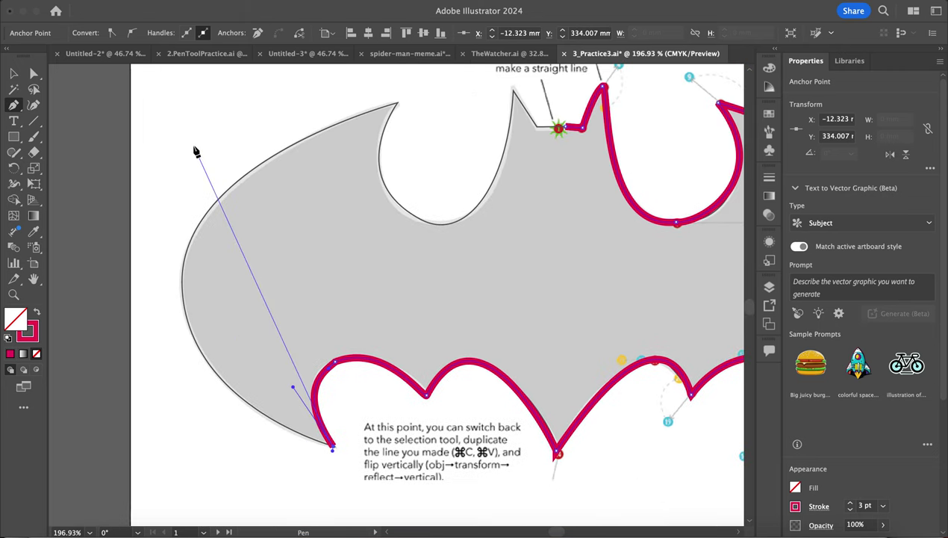
scroll(195, 151, up, 1)
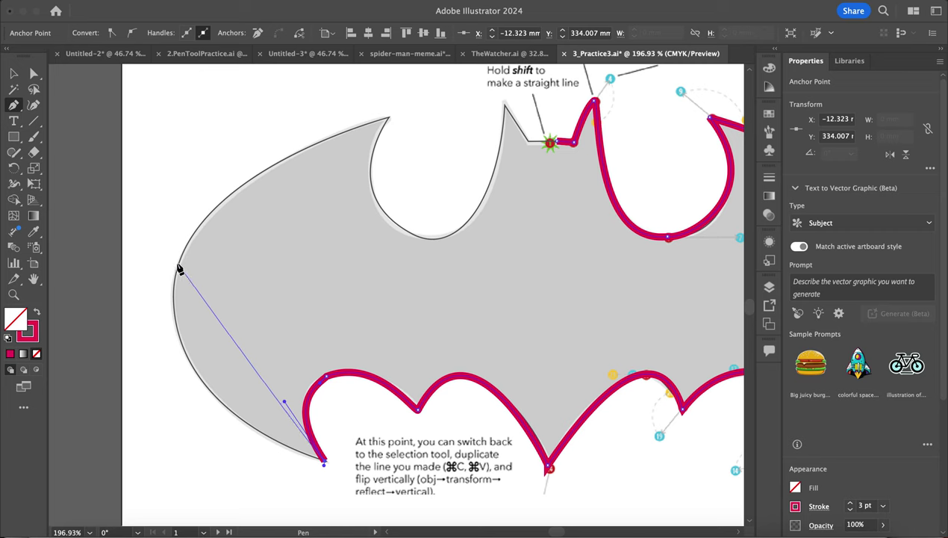
drag(179, 265, 198, 241)
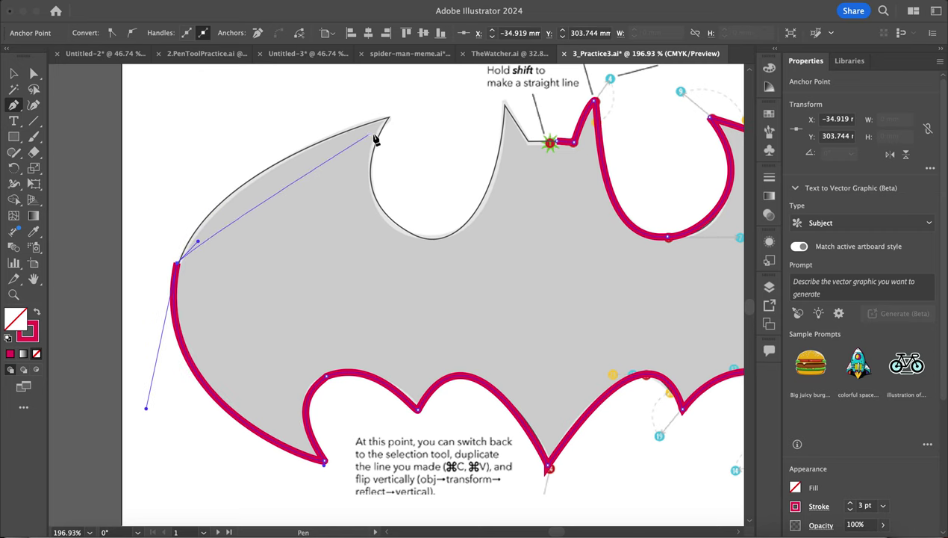
drag(389, 122, 396, 272)
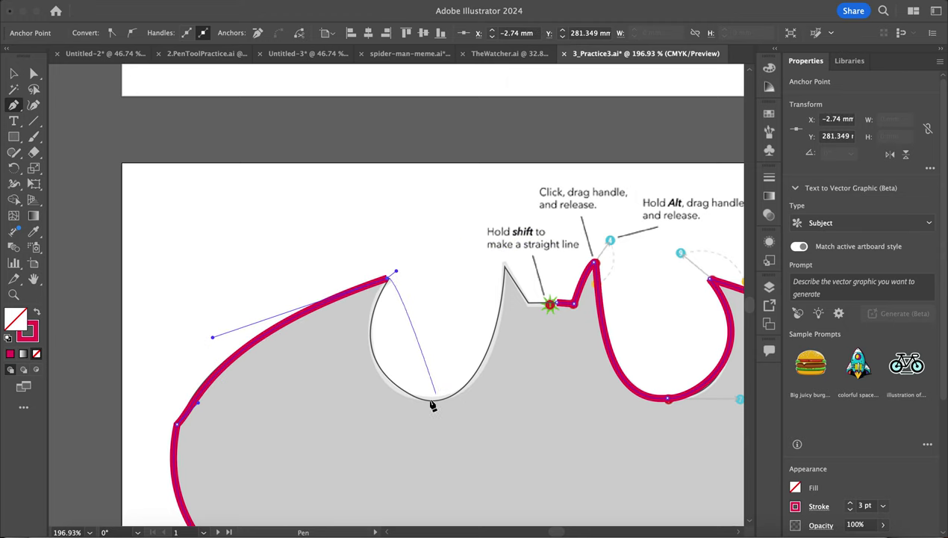
Trace the left notch and ear, and finish the bat outline with straight segments back to the green start point.
drag(431, 401, 453, 403)
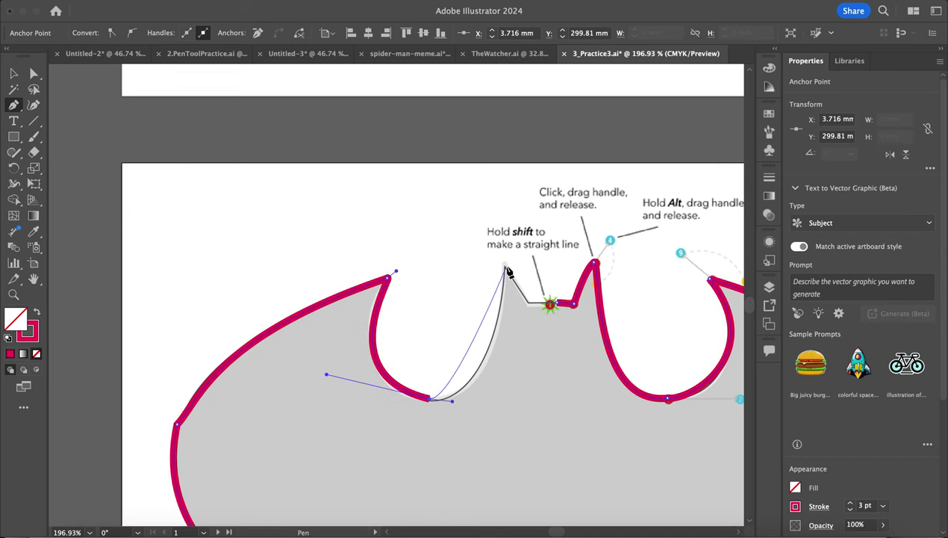
drag(506, 267, 505, 237)
drag(510, 271, 509, 269)
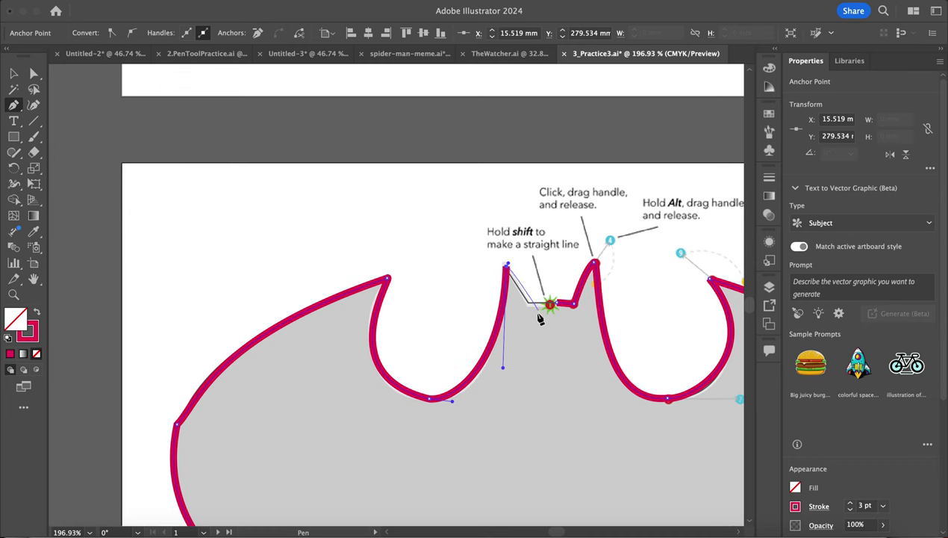
click(528, 305)
click(551, 304)
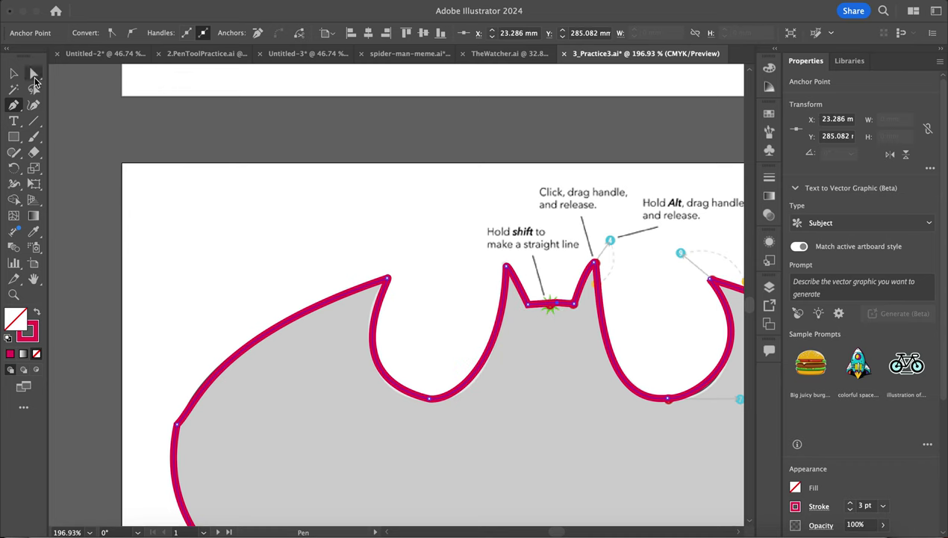
Adjust the upper direction handle of the left wing's outermost anchor with Direct Selection to follow the template.
click(34, 75)
click(177, 425)
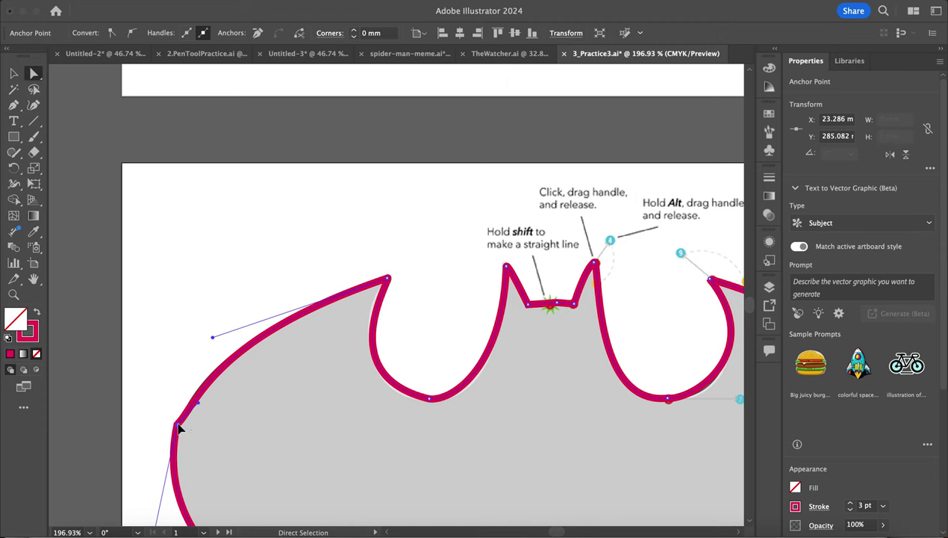
drag(200, 405, 195, 386)
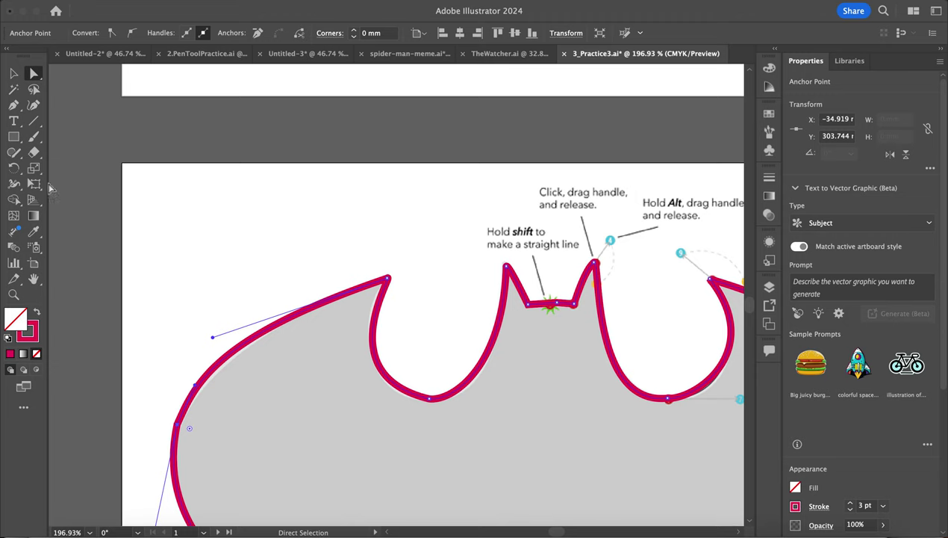
Select the bat outline and smooth the kink on the left wing's outer edge with the Smooth tool.
click(14, 152)
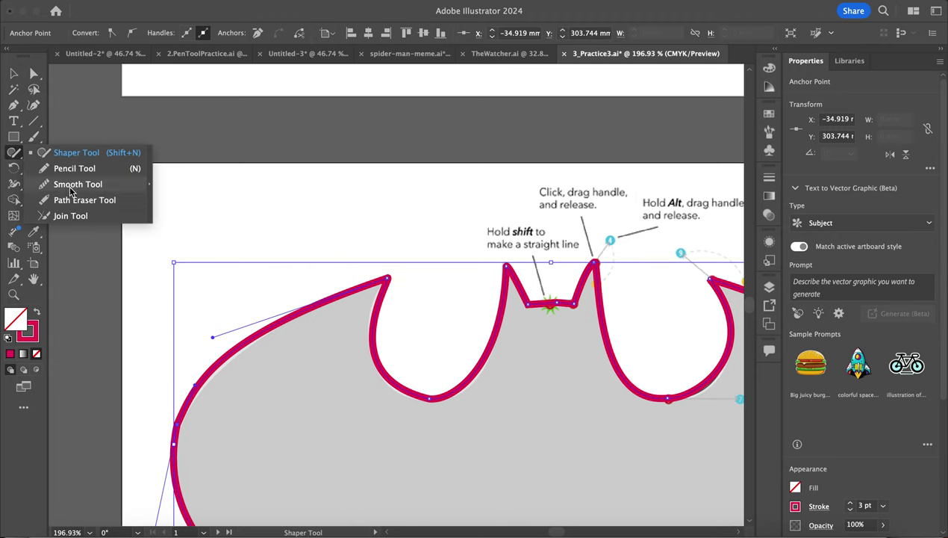
click(195, 299)
scroll(206, 303, down, 3)
scroll(209, 302, left, 3)
click(14, 73)
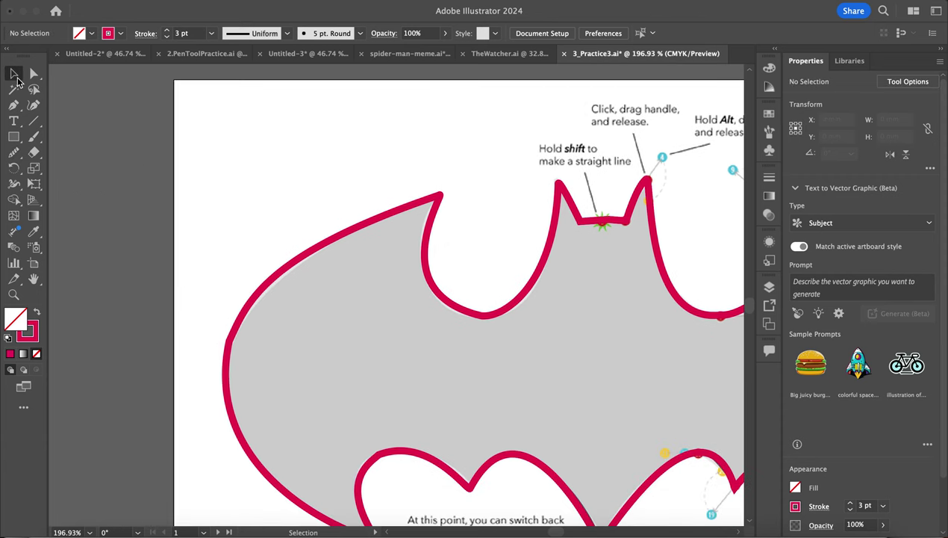
click(274, 282)
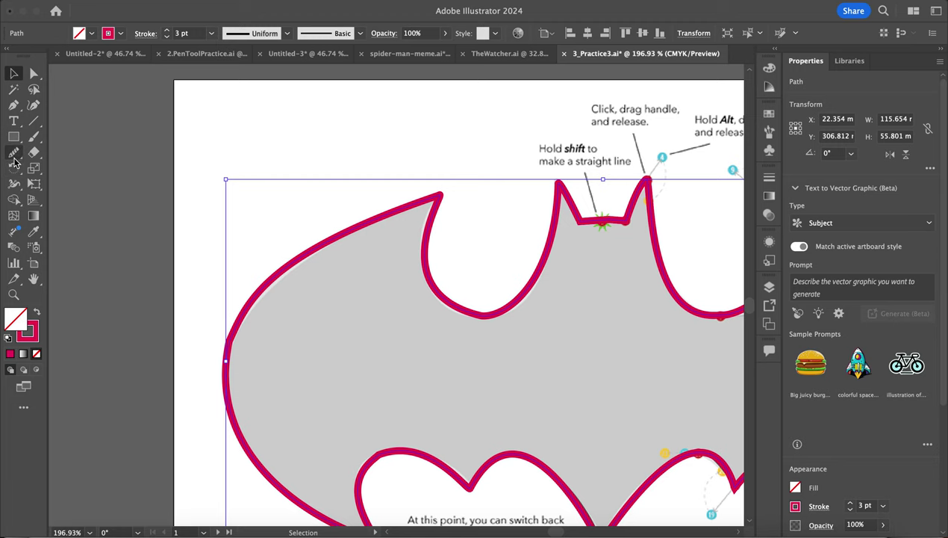
click(15, 153)
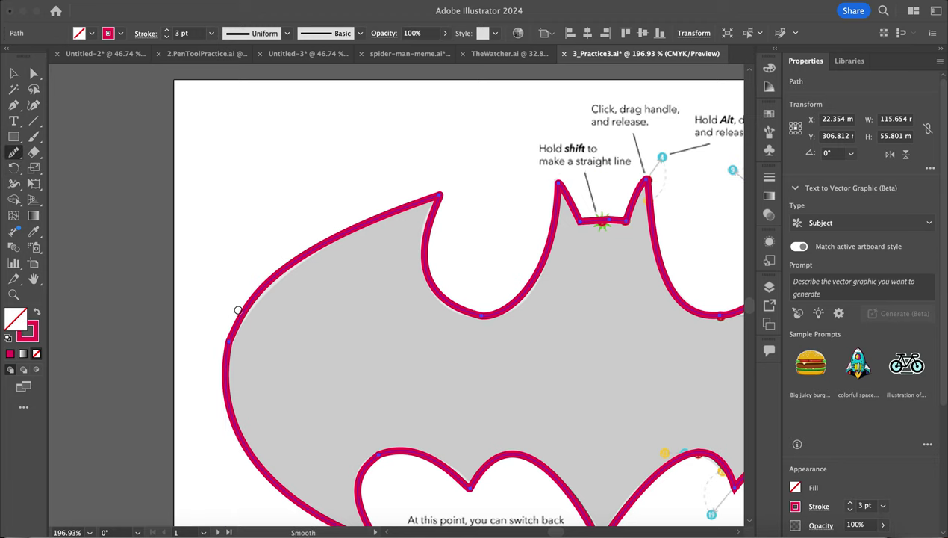
drag(234, 408, 230, 344)
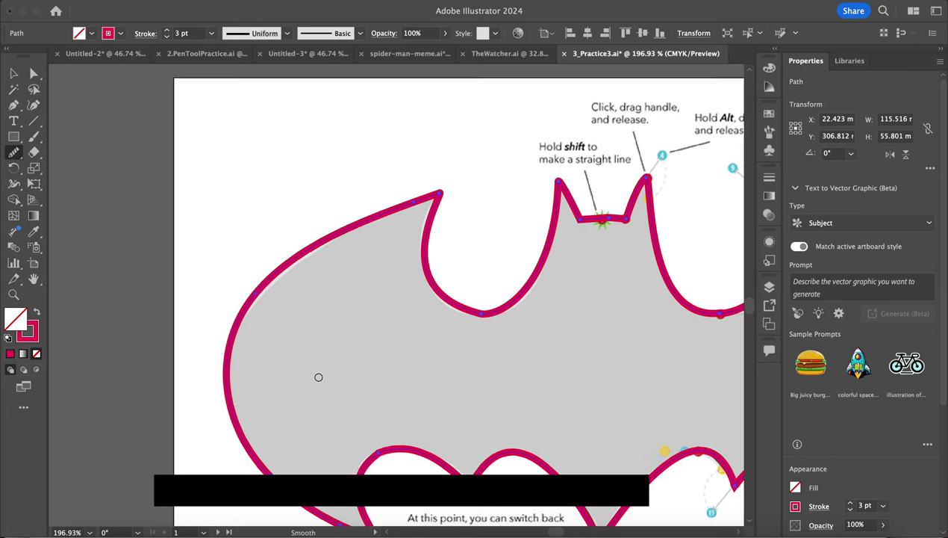
Smooth the outer scallops along the bat's lower edge on both wings with the Smooth tool.
scroll(317, 377, down, 5)
scroll(317, 377, right, 2)
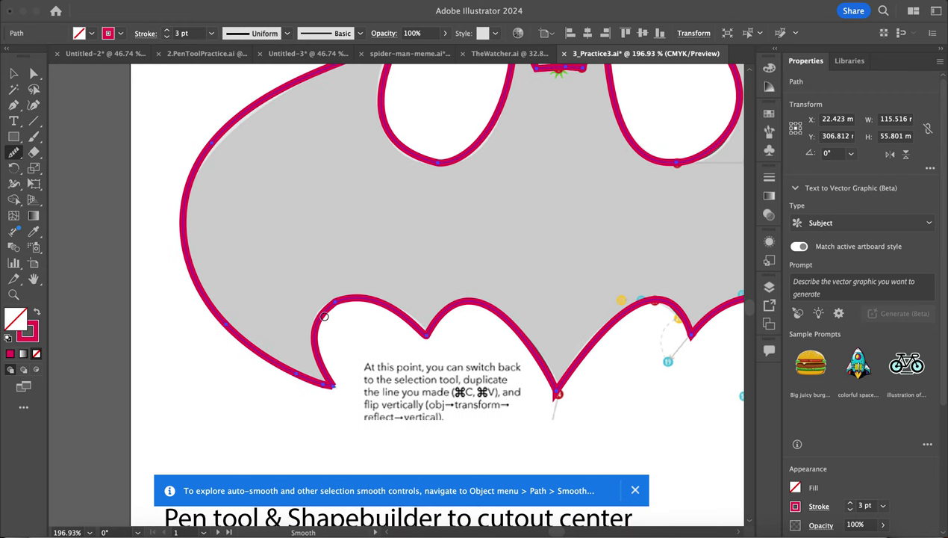
scroll(478, 393, right, 3)
scroll(478, 393, down, 1)
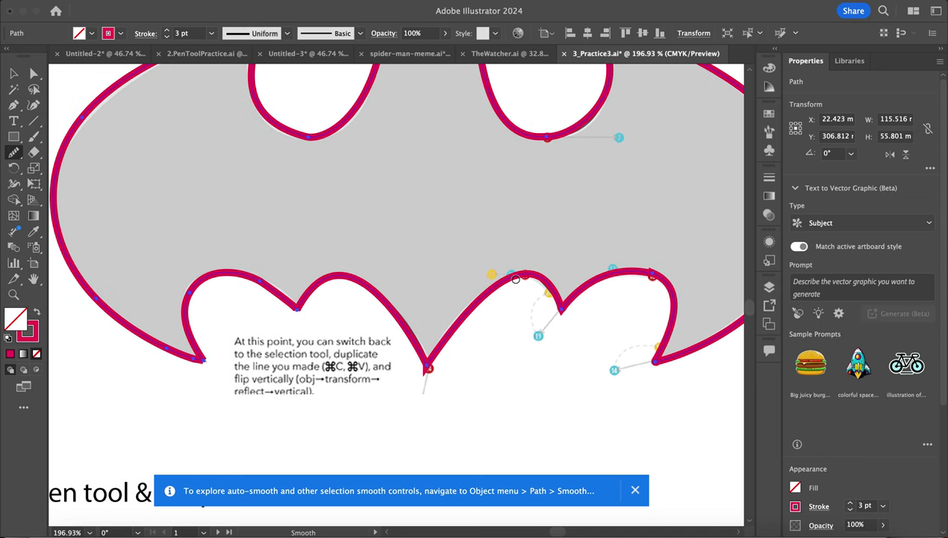
scroll(552, 297, right, 3)
scroll(552, 296, up, 1)
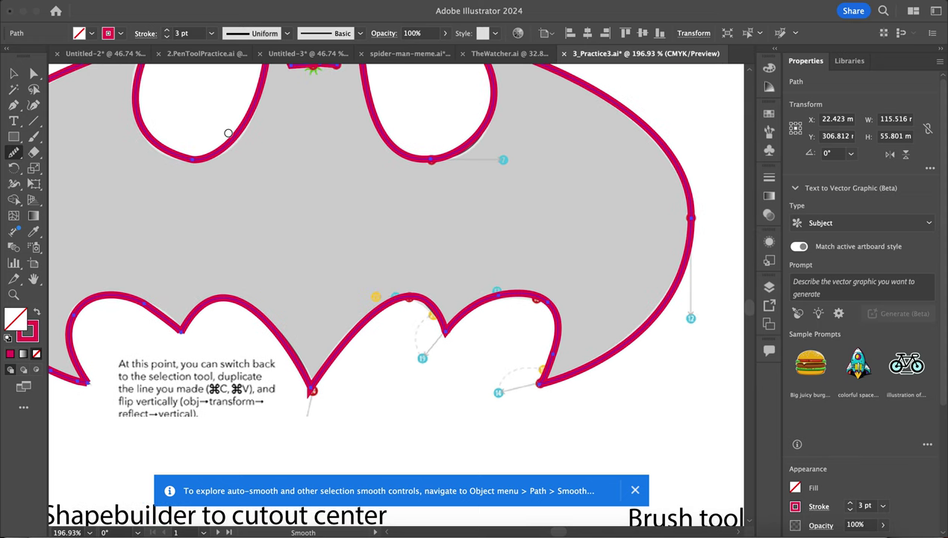
click(13, 74)
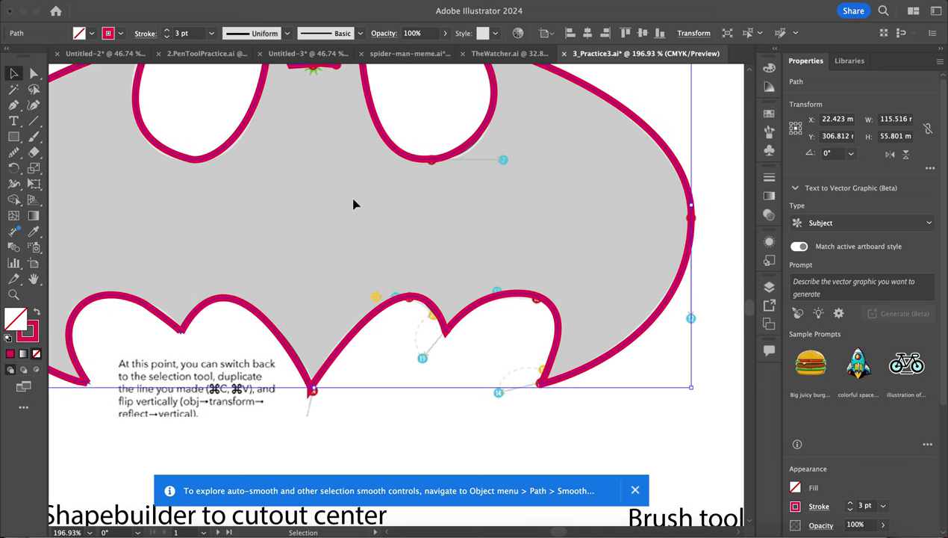
Trace the eye template's upper lid line with the Pen tool from the inner corner over the iris to the outer tip, ending the path there.
scroll(354, 204, down, 5)
scroll(487, 241, right, 5)
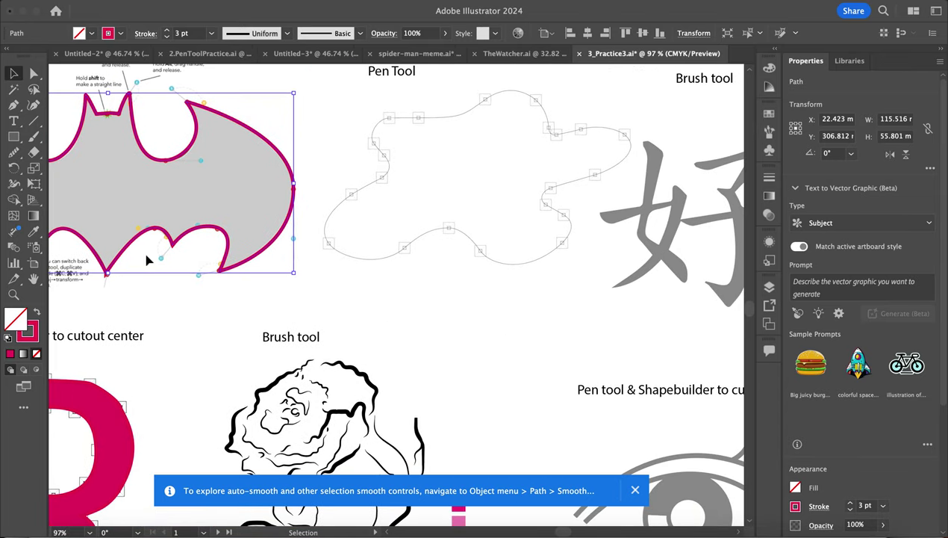
scroll(148, 260, right, 2)
scroll(147, 260, right, 2)
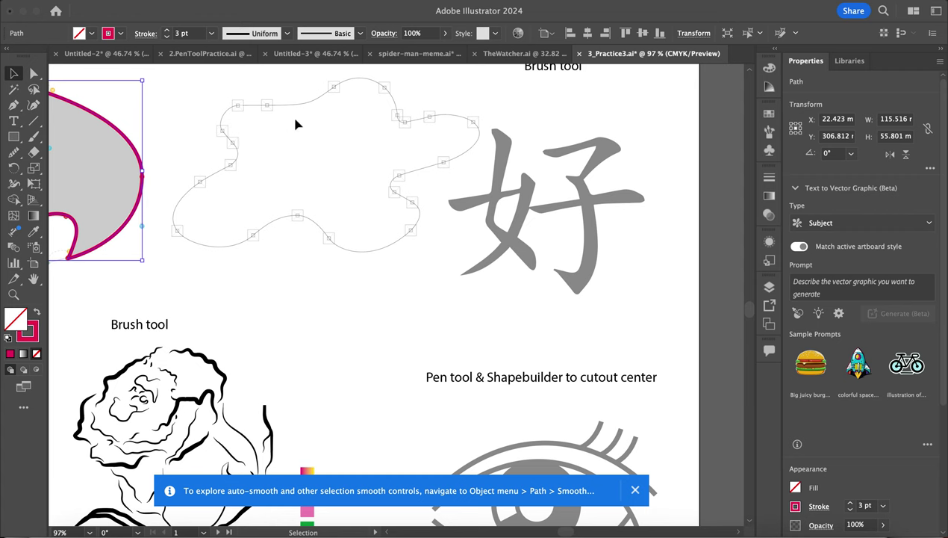
scroll(347, 196, right, 2)
scroll(348, 195, up, 2)
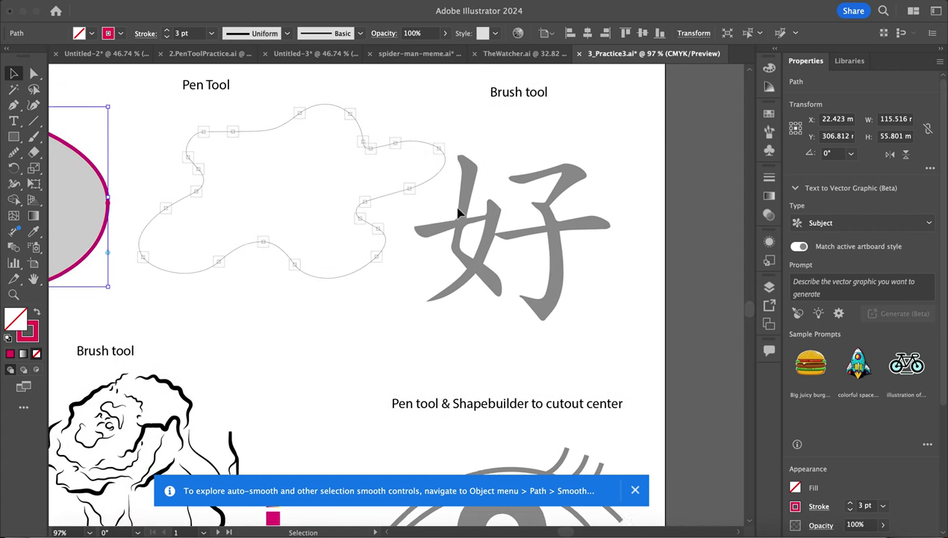
scroll(459, 212, down, 1)
scroll(225, 350, down, 5)
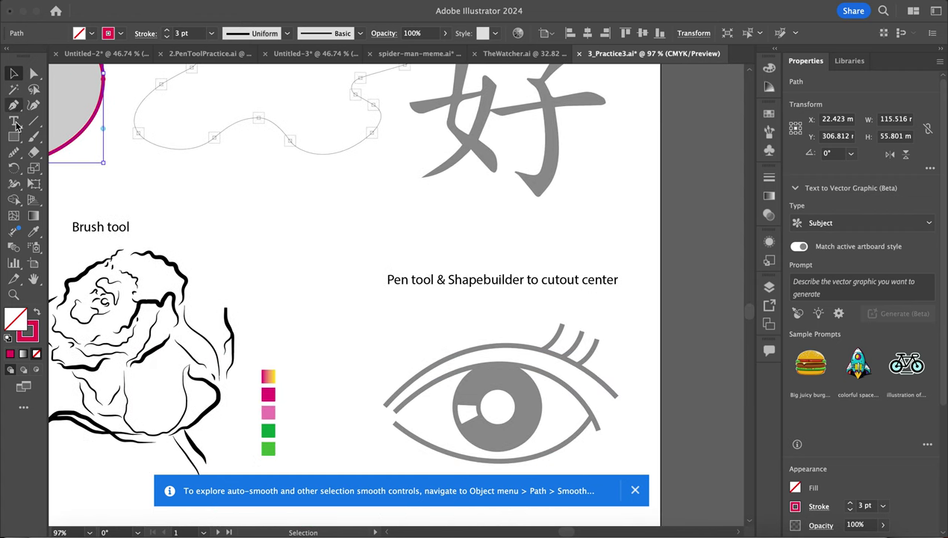
click(13, 104)
scroll(333, 331, down, 5)
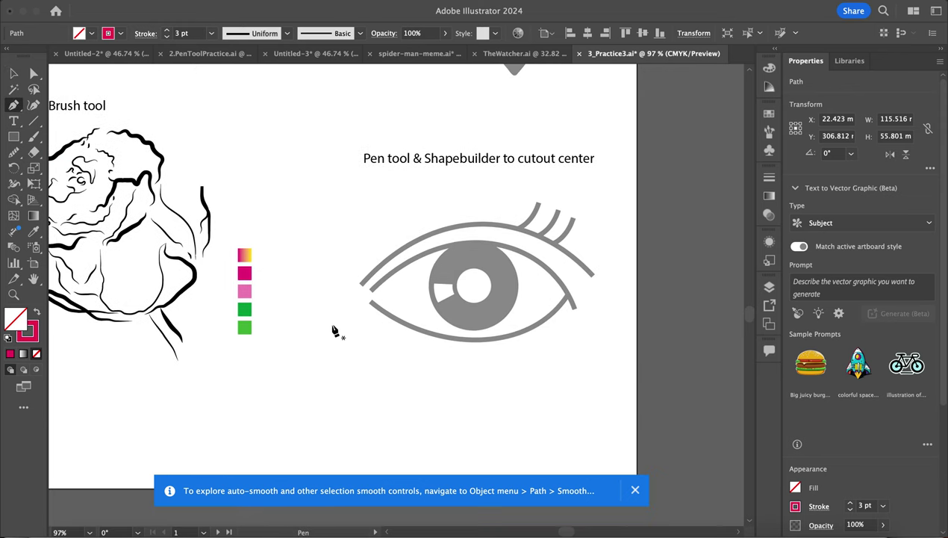
click(372, 287)
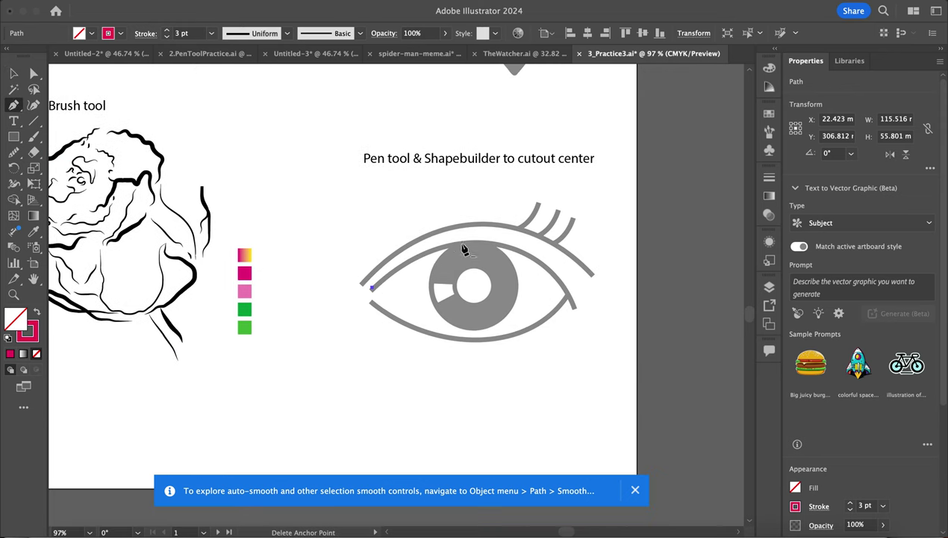
drag(473, 244, 507, 247)
mouse_move(573, 303)
mouse_down()
mouse_move(595, 359)
mouse_move(575, 316)
mouse_up()
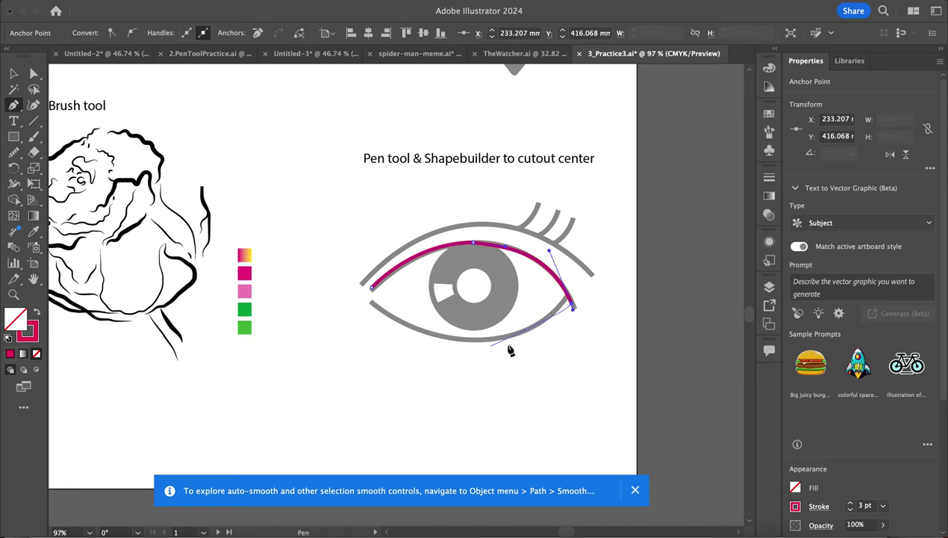
key(Escape)
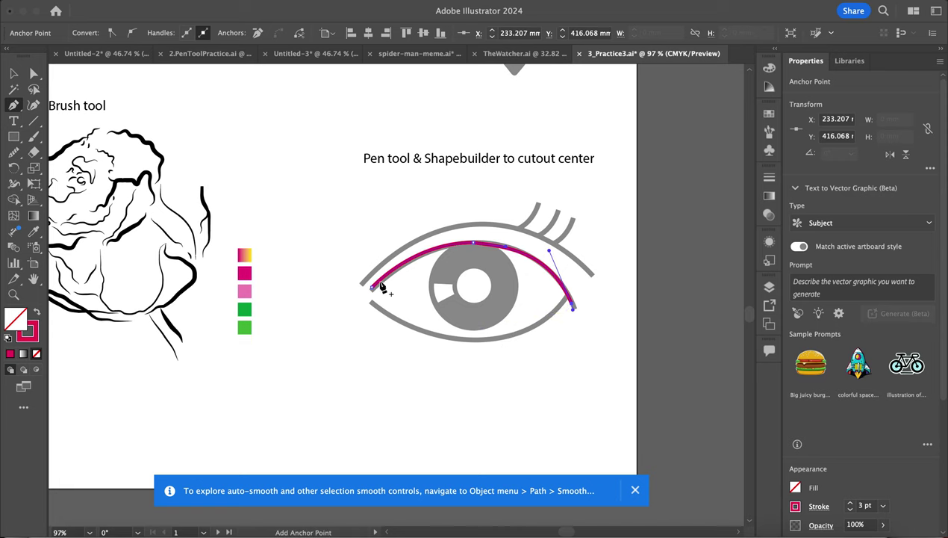
Trace the lower lid as a separate open curve with the Pen tool, ending where it meets the upper lid line.
click(372, 306)
drag(478, 339, 521, 338)
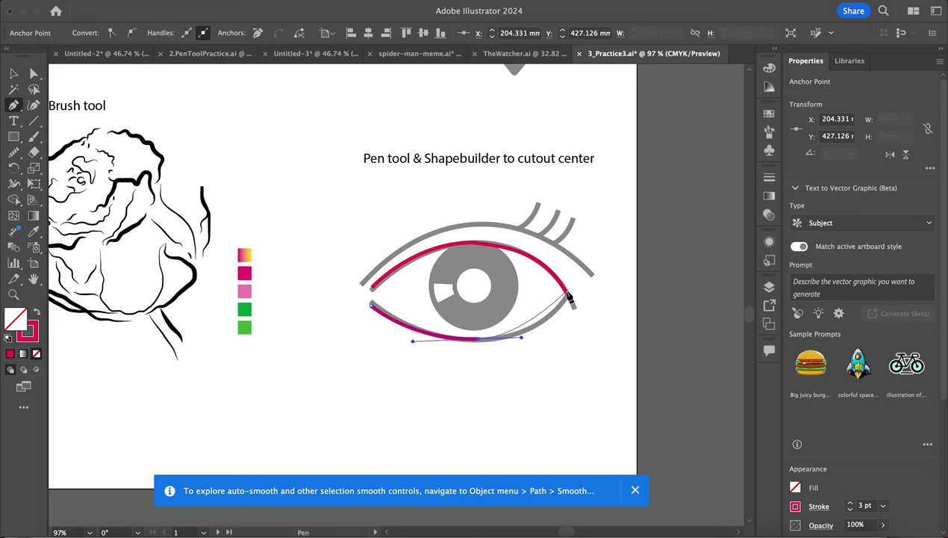
mouse_move(570, 285)
mouse_down()
mouse_move(578, 258)
mouse_move(571, 285)
mouse_up()
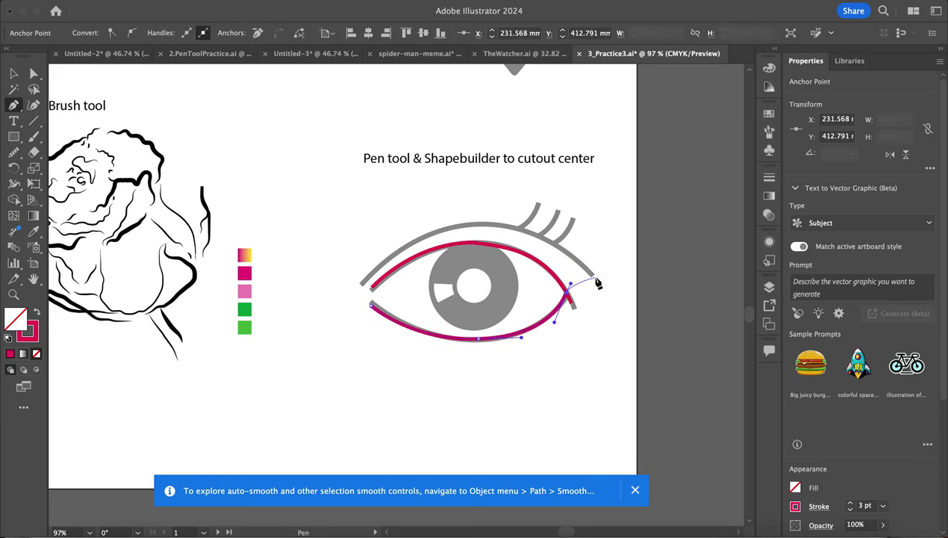
key(Escape)
Trace the crease line above the upper lid with the Pen tool, from its outer end to its inner end.
click(591, 273)
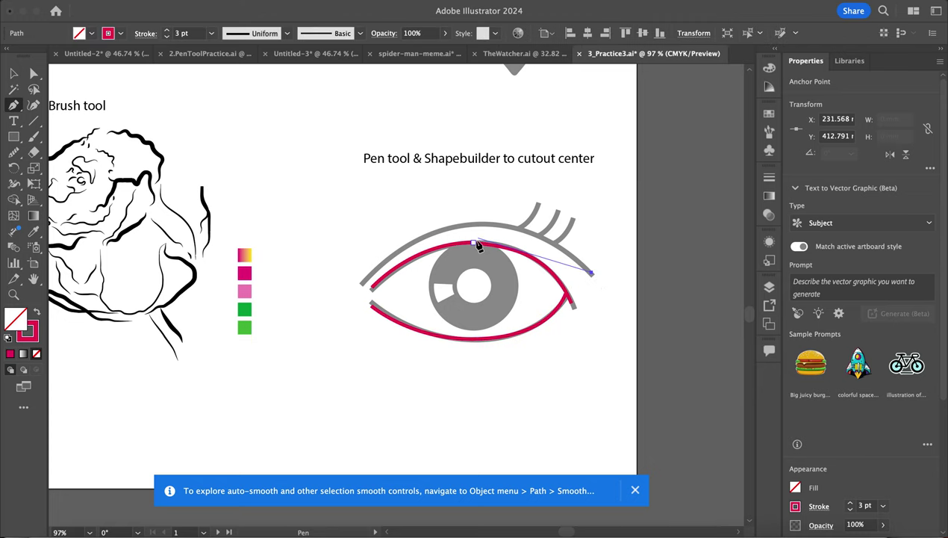
drag(461, 224, 423, 235)
mouse_move(363, 283)
mouse_down()
mouse_move(360, 276)
mouse_move(351, 309)
mouse_move(373, 281)
mouse_up()
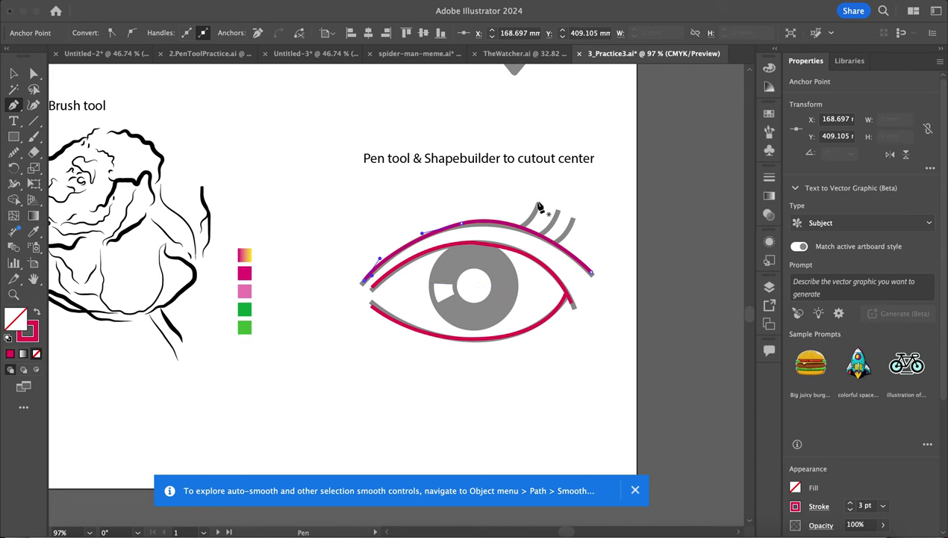
Trace the first eyelash with the Pen tool and place copies of it over the other two eyelashes.
drag(524, 222, 517, 236)
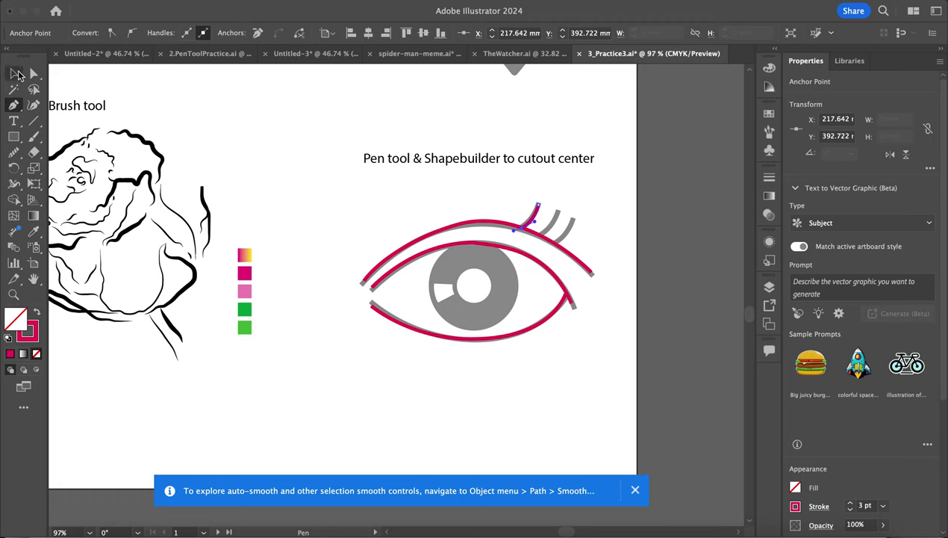
click(15, 73)
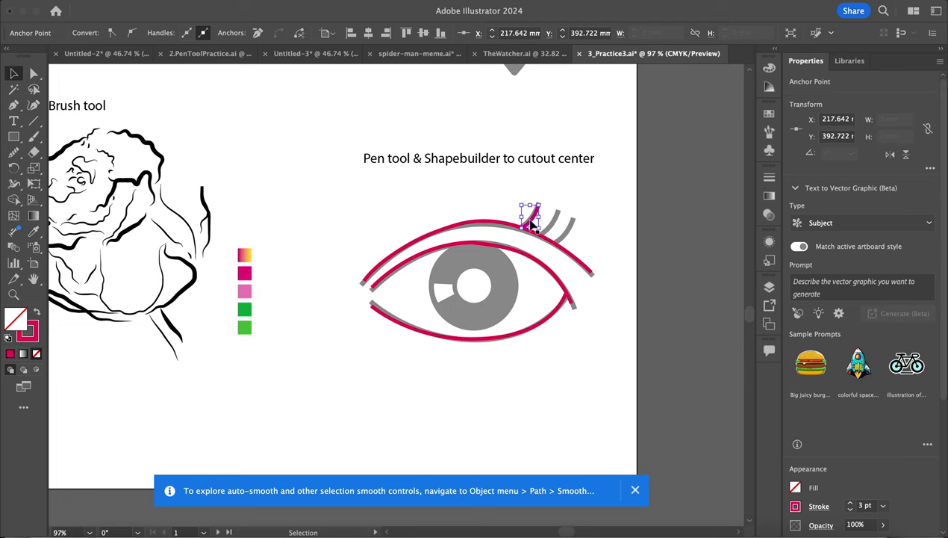
drag(532, 224, 553, 233)
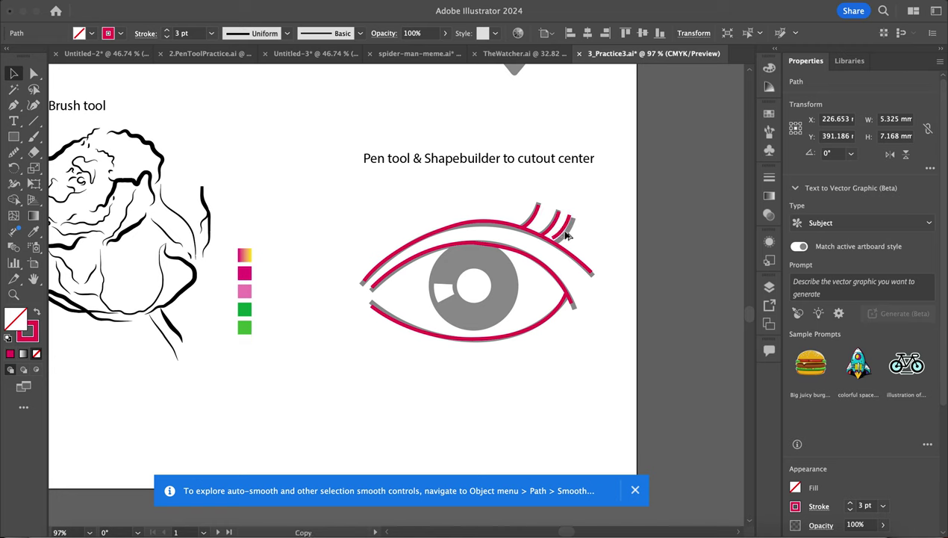
drag(567, 241, 561, 233)
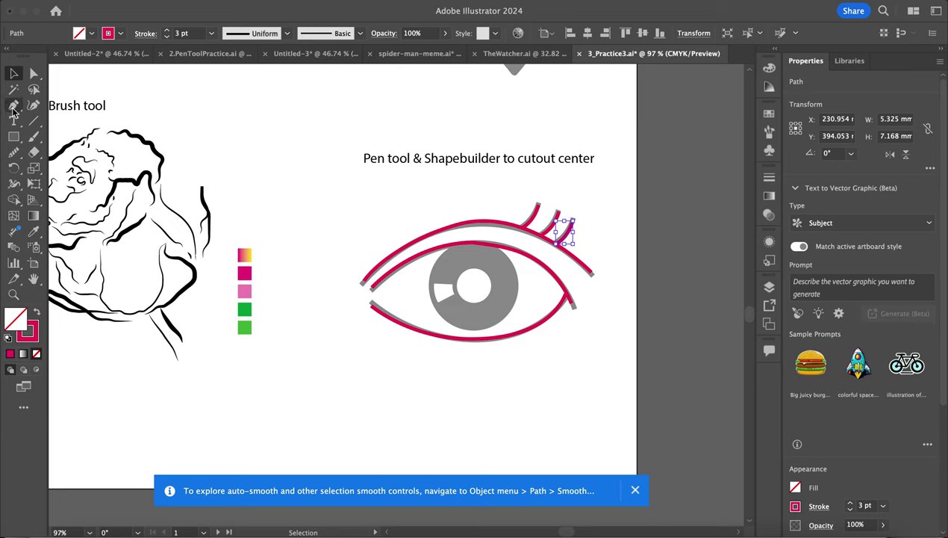
Draw concentric circles with the Ellipse tool, about 27 mm wide around the iris and about 10 mm wide around the pupil.
click(14, 139)
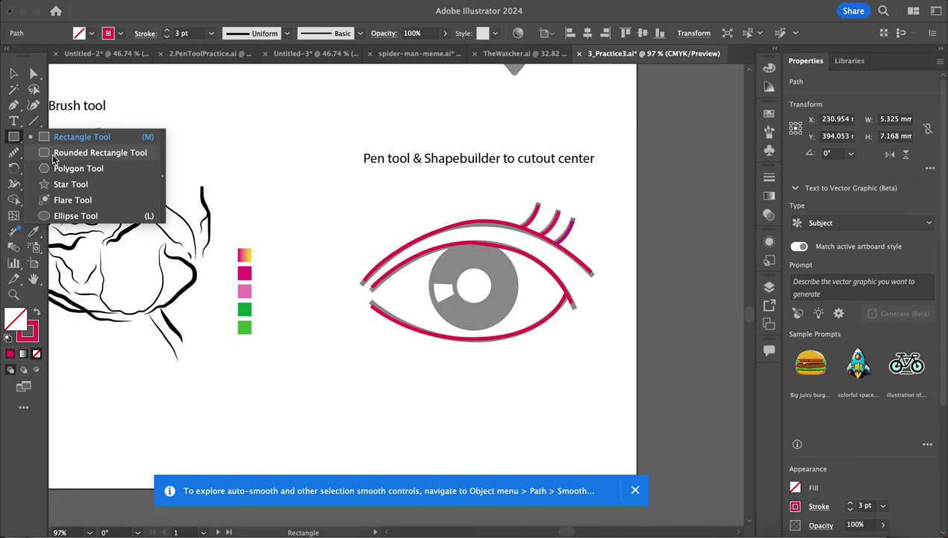
click(64, 216)
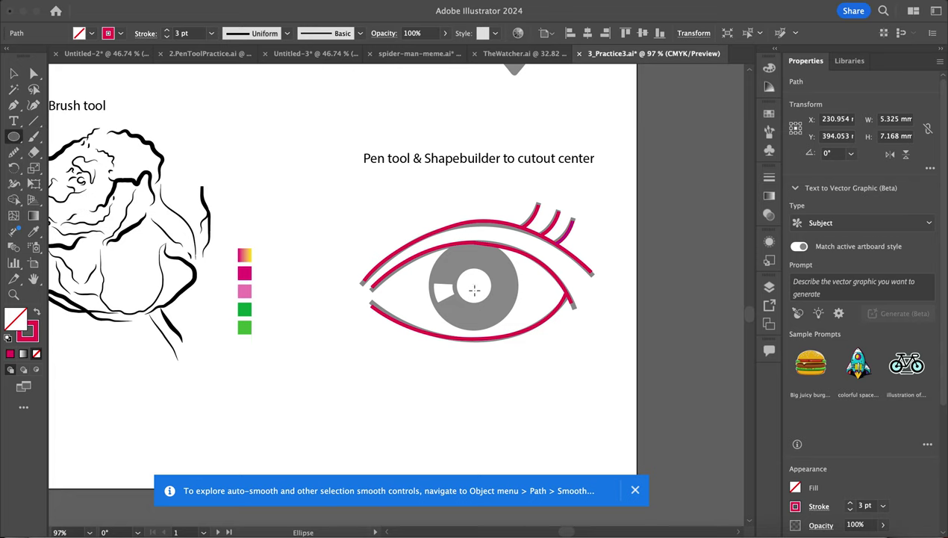
drag(473, 286, 430, 243)
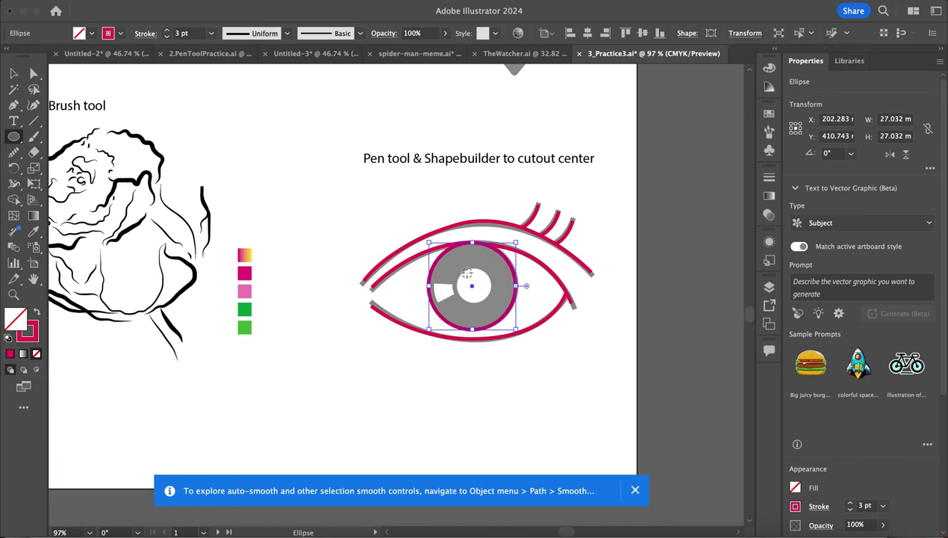
mouse_move(473, 290)
mouse_down()
mouse_move(484, 284)
mouse_move(482, 327)
mouse_move(467, 283)
mouse_up()
key(ctrl+shift+a)
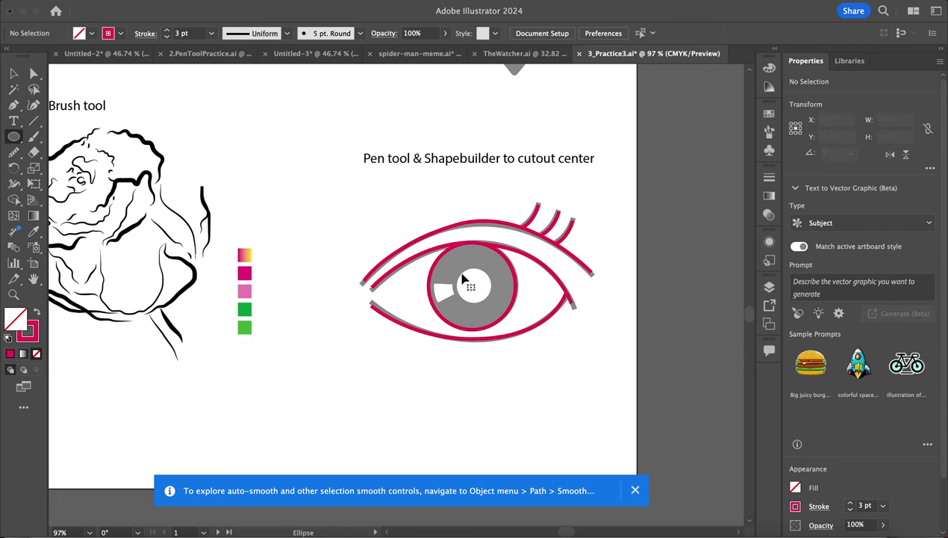
drag(474, 287, 461, 269)
click(14, 74)
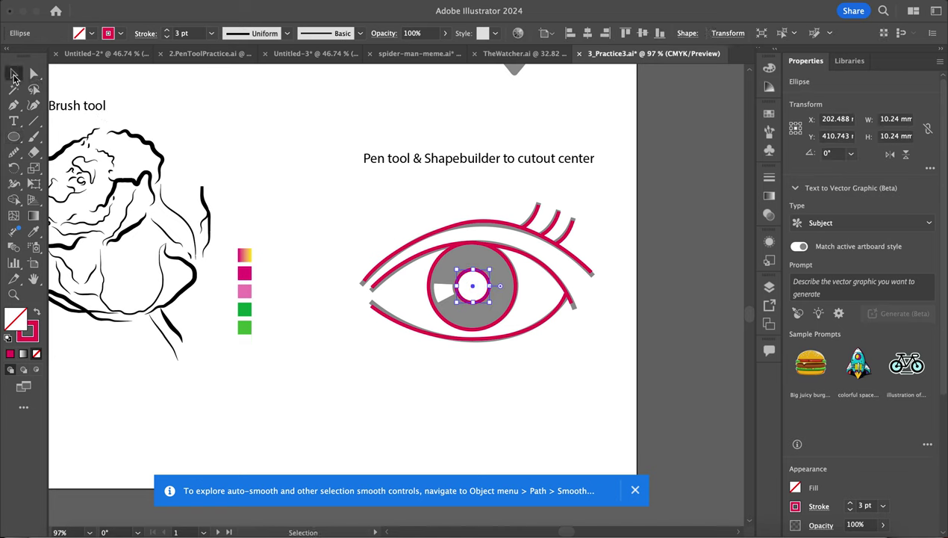
Trace the white wedge-shaped highlight in the iris as a closed path with the Pen tool.
click(13, 105)
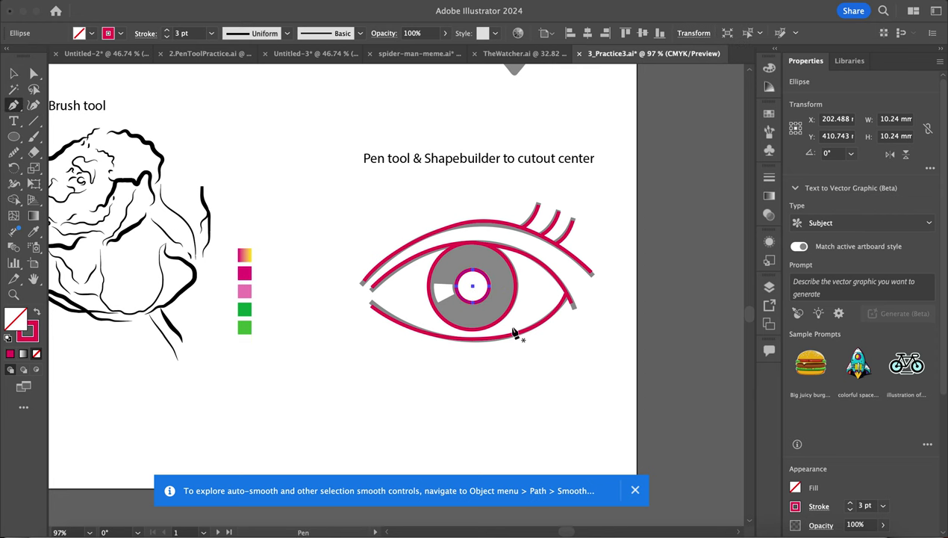
scroll(453, 295, up, 2)
scroll(454, 296, up, 4)
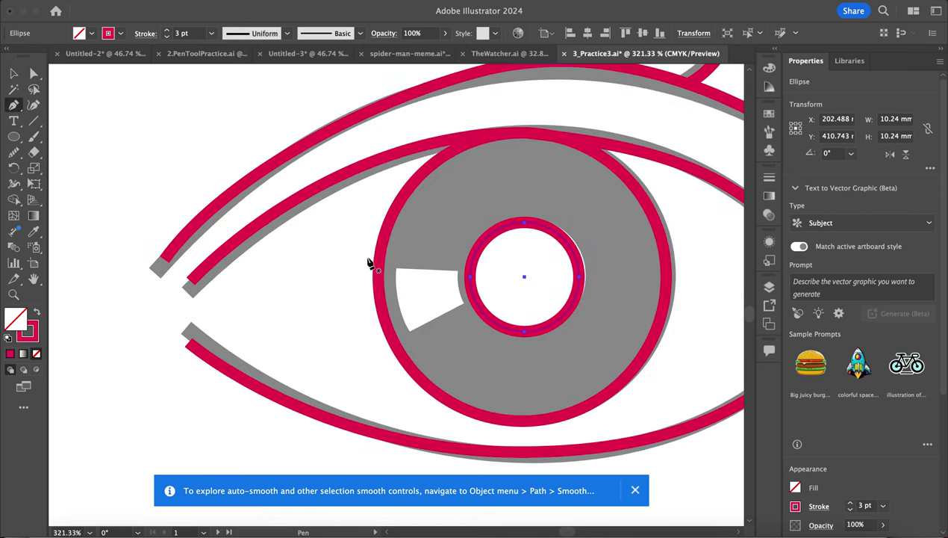
click(396, 269)
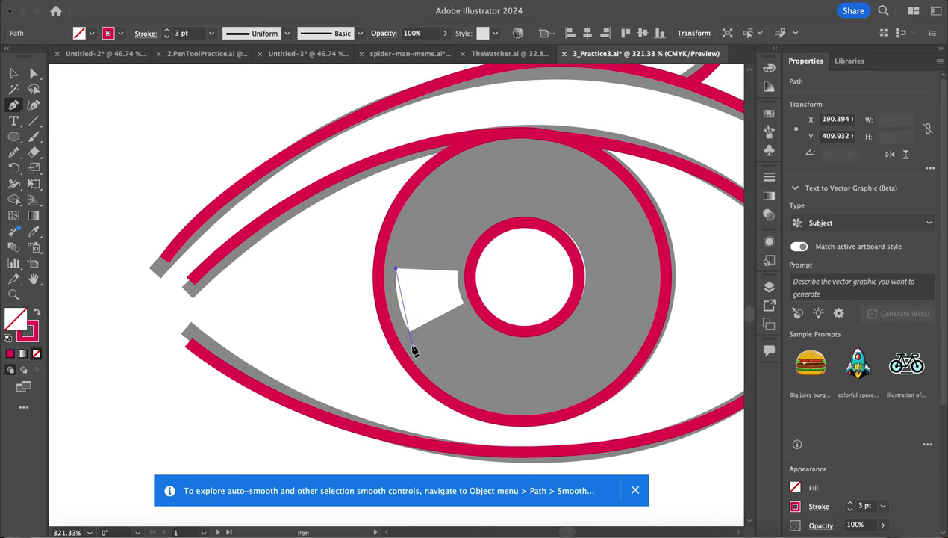
mouse_move(411, 329)
mouse_down()
mouse_move(437, 339)
mouse_move(429, 361)
mouse_move(414, 335)
mouse_up()
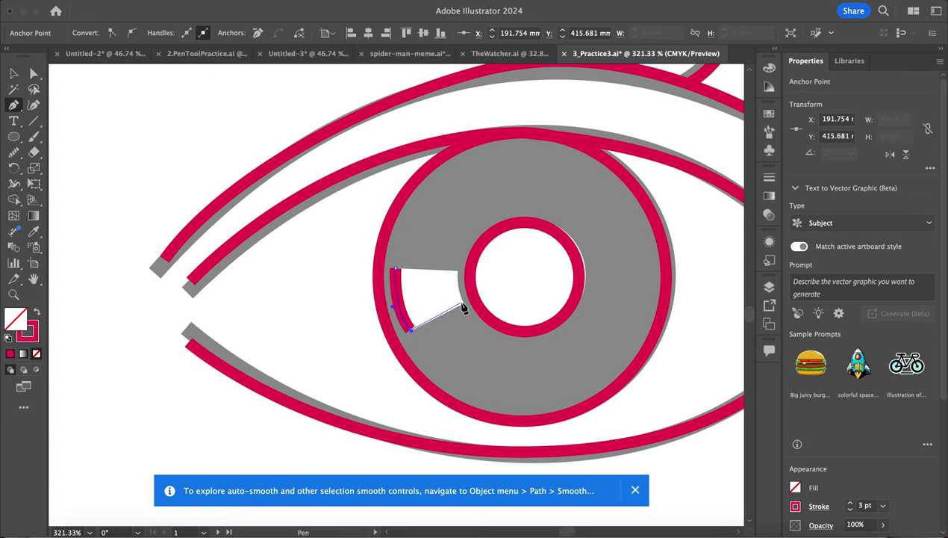
click(462, 305)
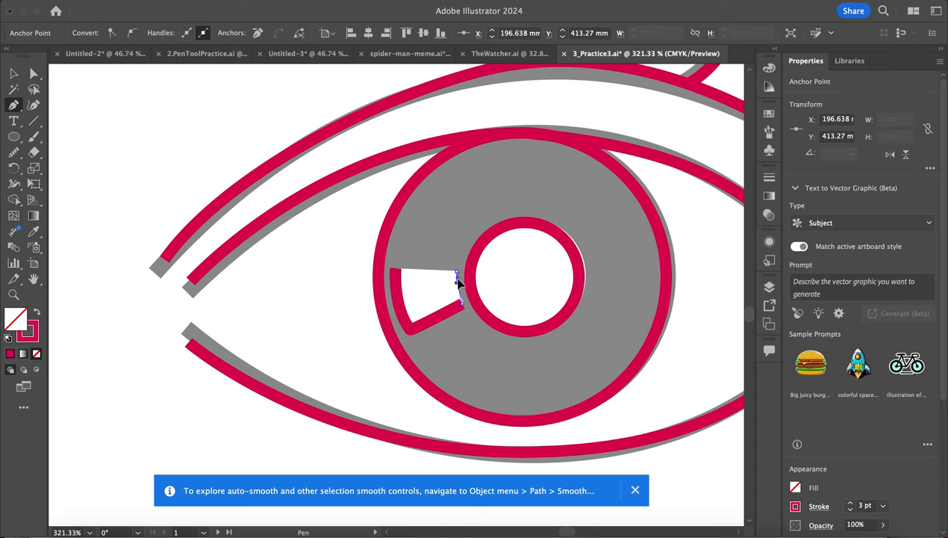
click(457, 273)
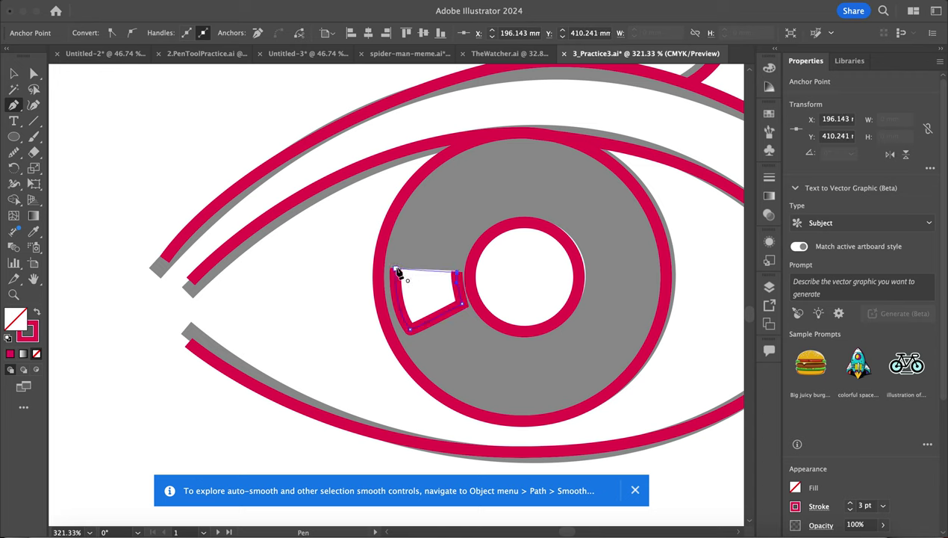
click(396, 269)
click(15, 74)
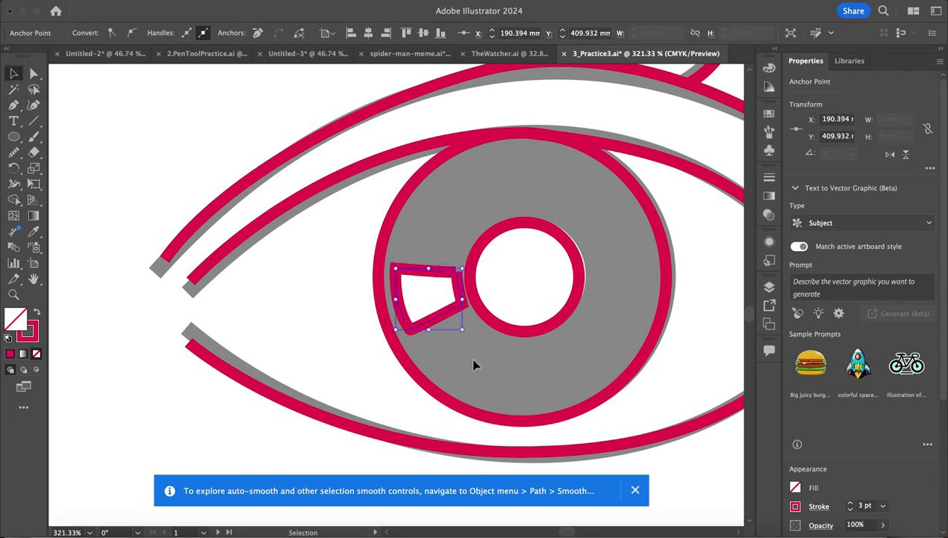
Fill the wedge-shaped highlight with a bright green of hue 103° and deselect it.
double_click(24, 321)
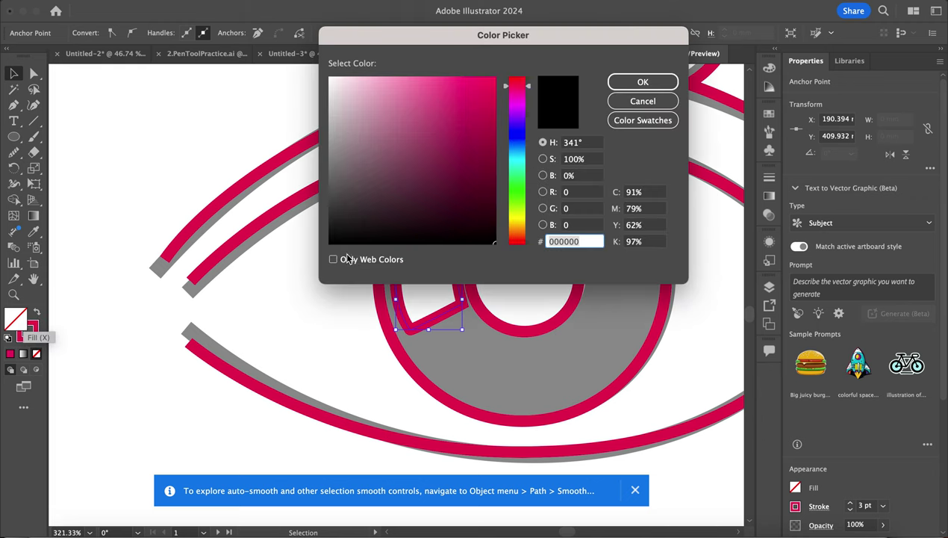
click(510, 198)
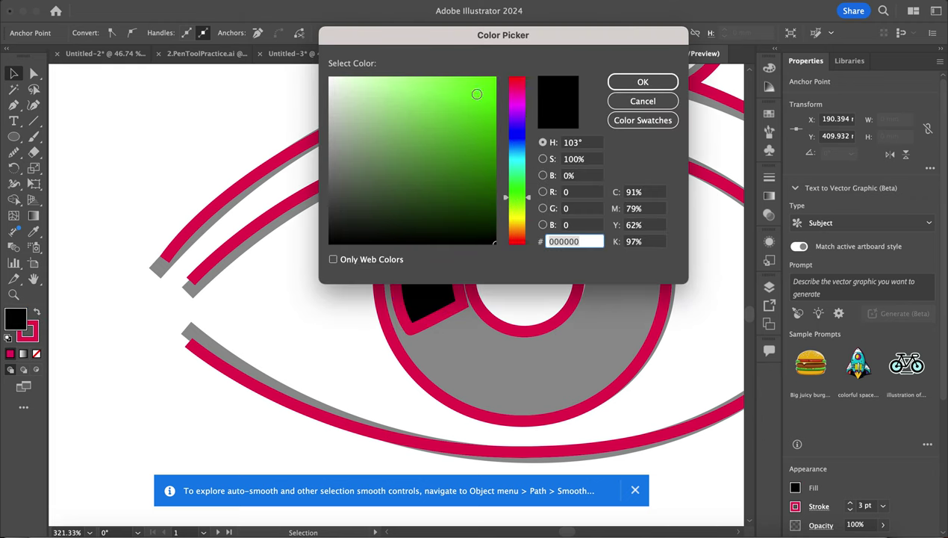
click(476, 93)
click(643, 82)
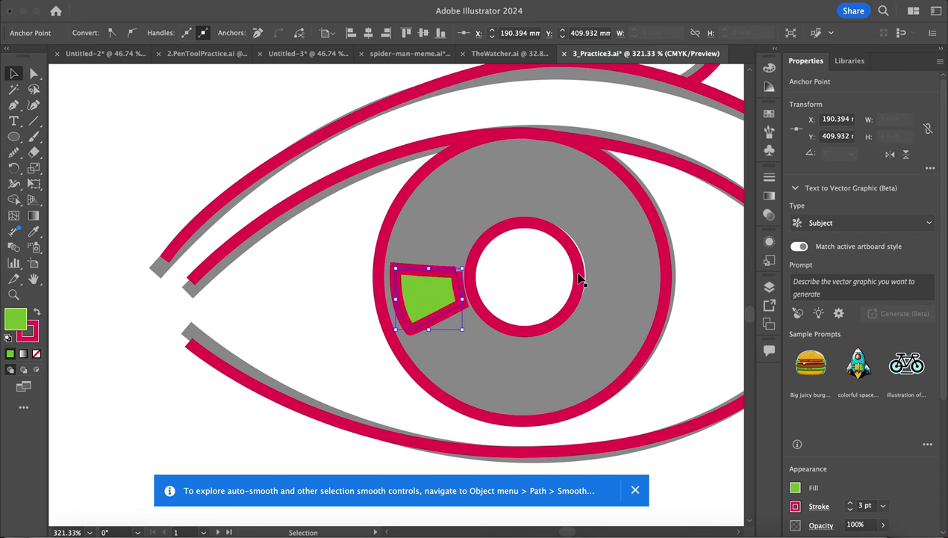
click(647, 198)
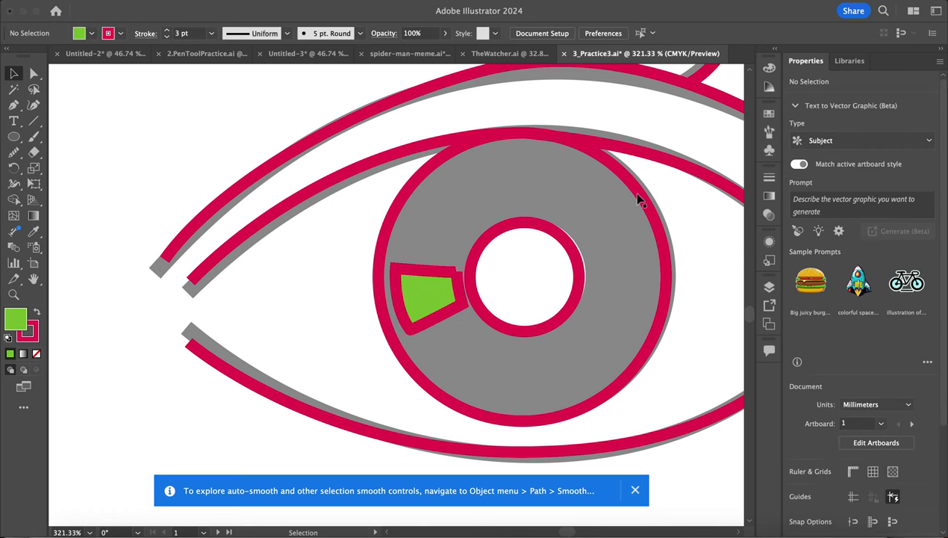
Fill the large iris circle with a blue of hue 232°.
click(638, 197)
double_click(19, 317)
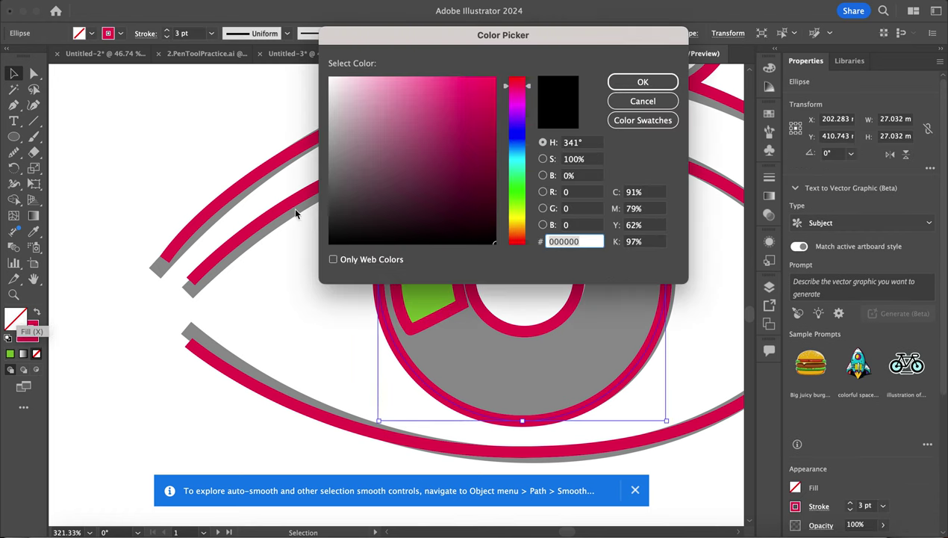
click(508, 136)
click(457, 91)
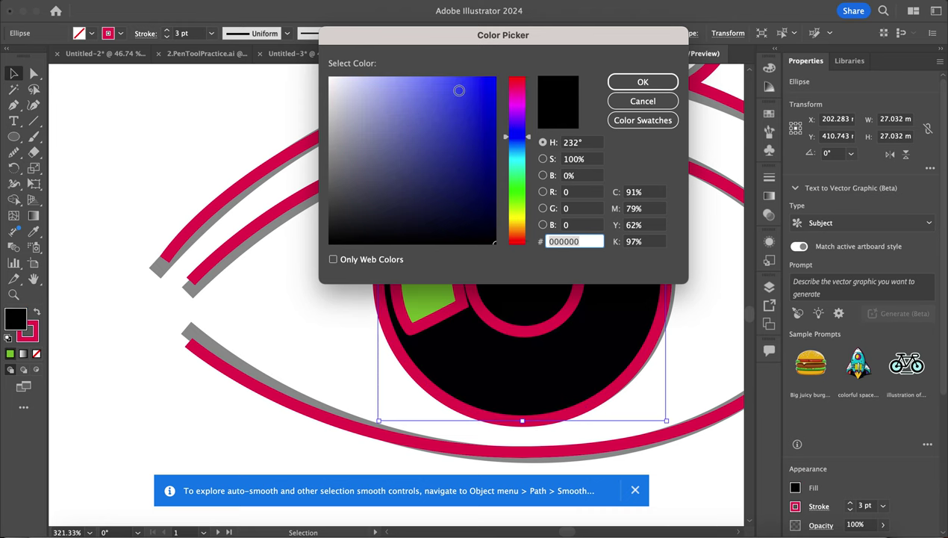
click(642, 84)
Fill the small pupil circle with a bright green of hue 135°.
click(561, 245)
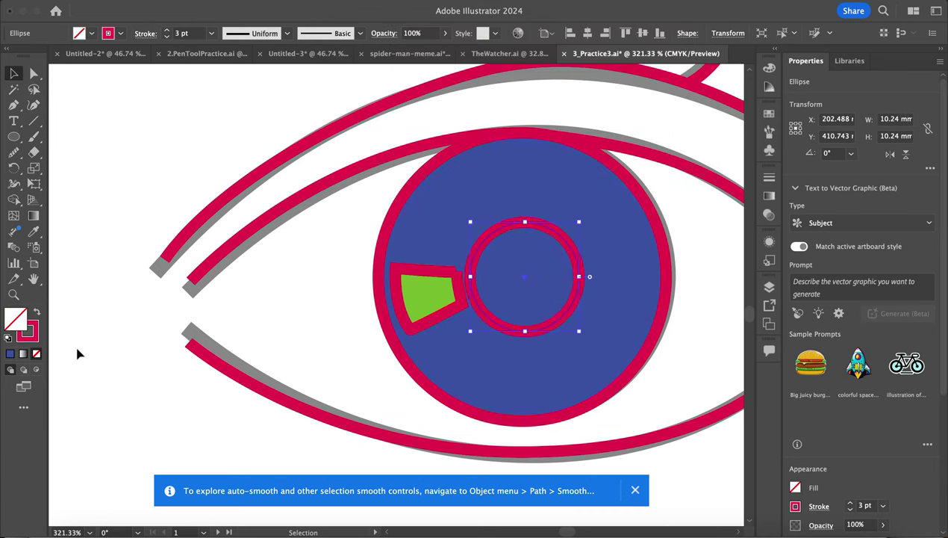
double_click(13, 323)
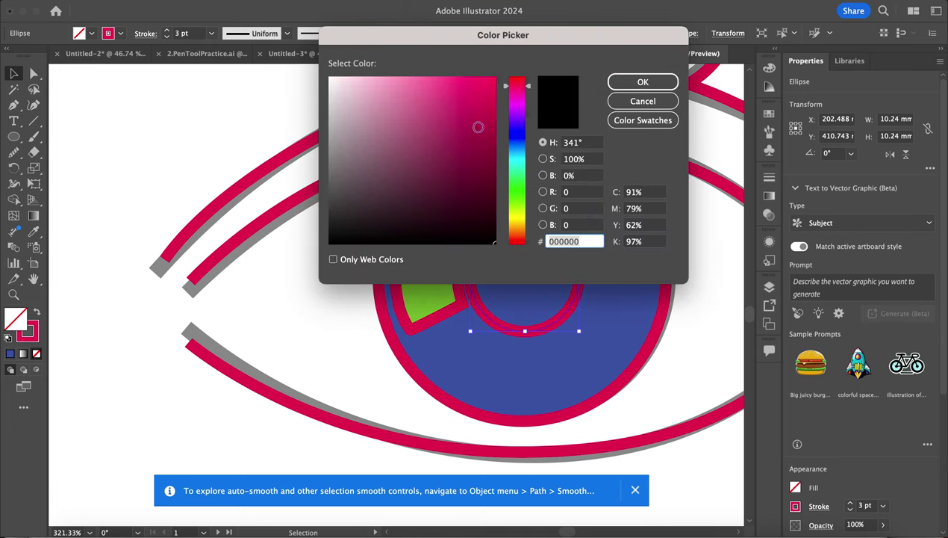
click(522, 184)
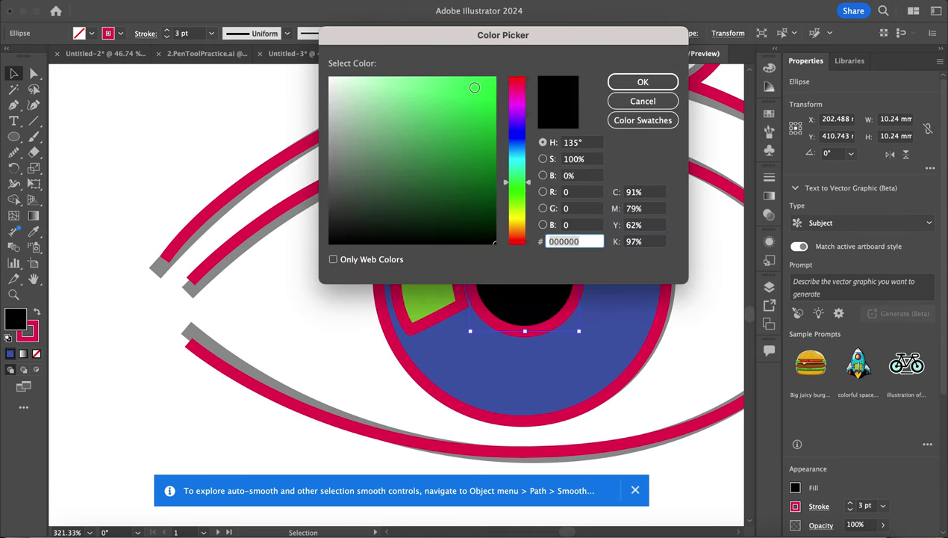
click(474, 88)
click(639, 82)
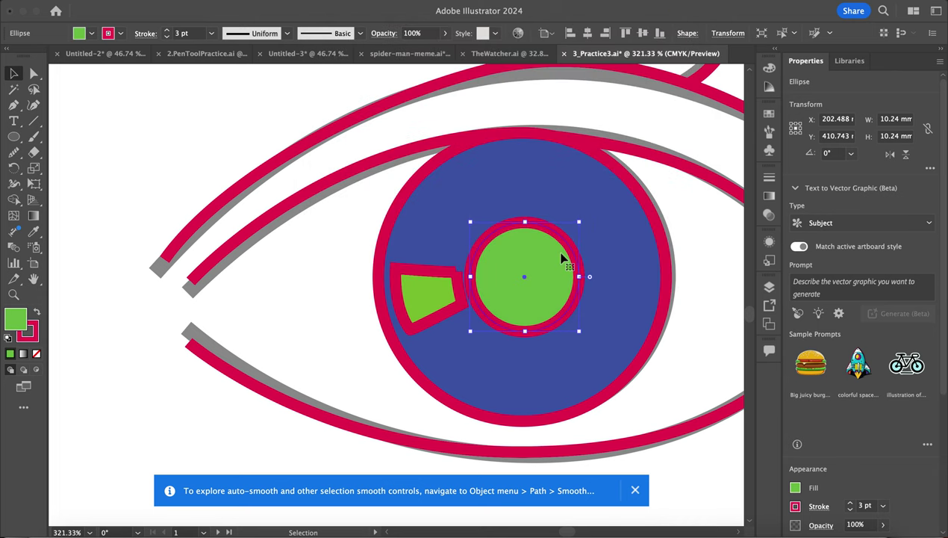
Cut the pupil circle and the wedge-shaped highlight out of the blue iris with the Shape Builder tool.
shift+click(624, 177)
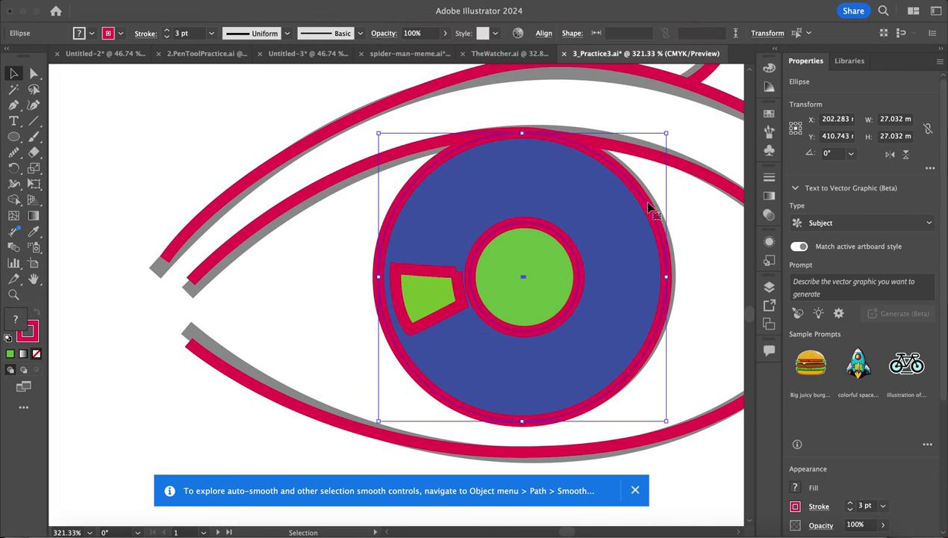
click(13, 199)
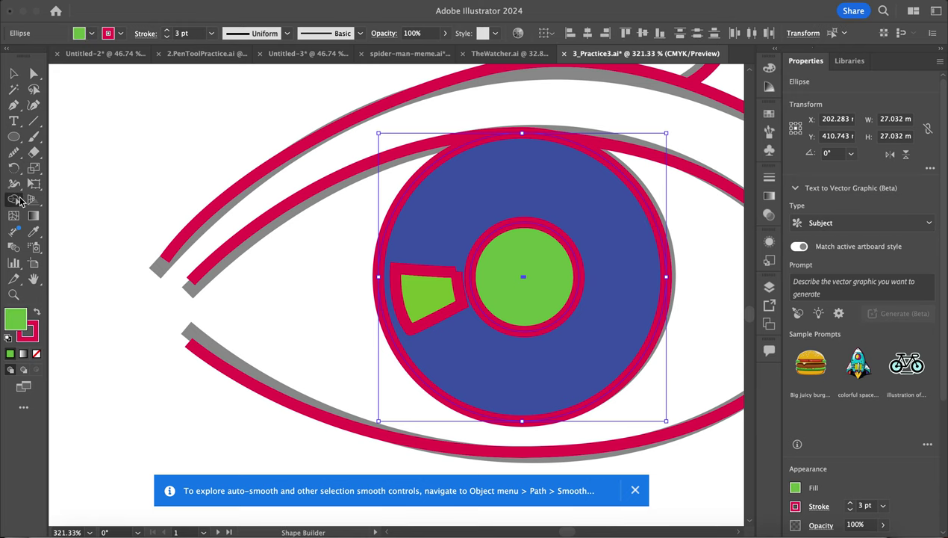
alt+click(543, 307)
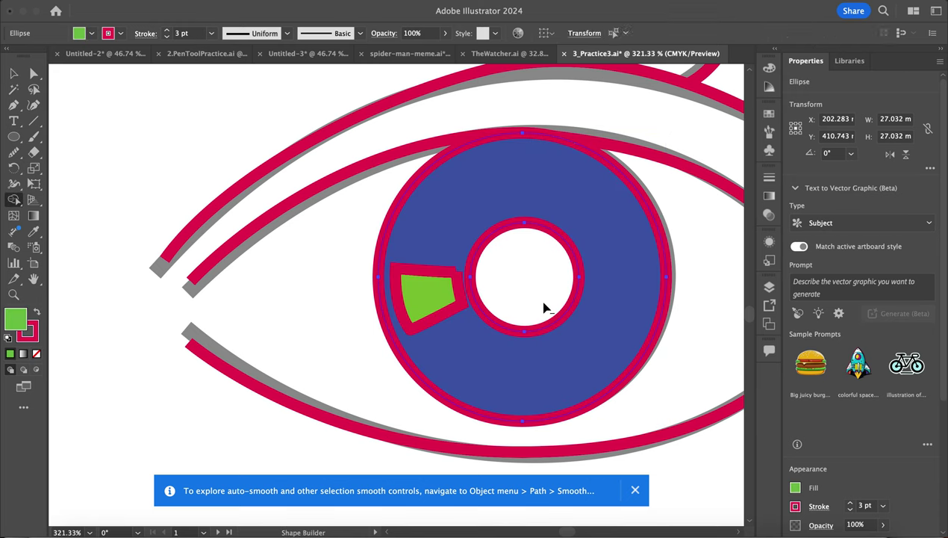
click(14, 74)
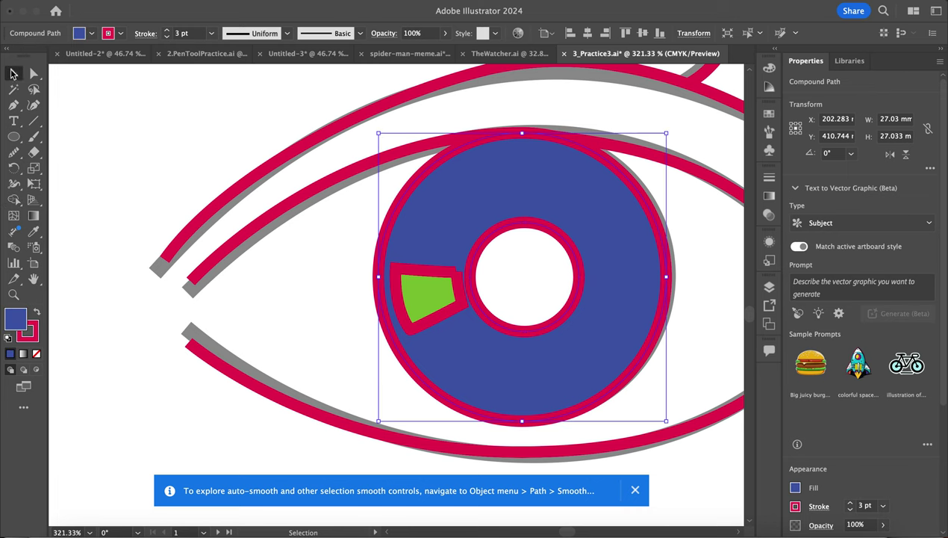
shift+click(413, 311)
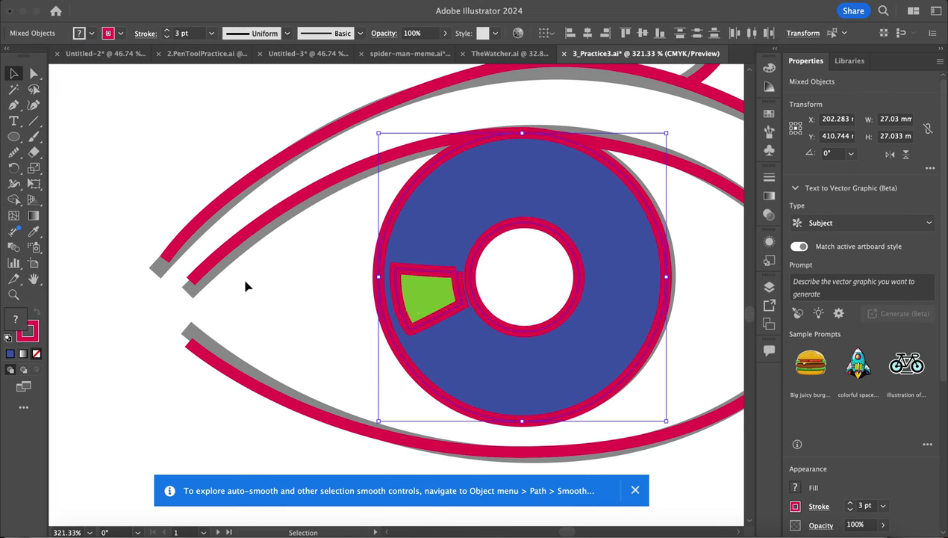
click(14, 198)
alt+click(421, 307)
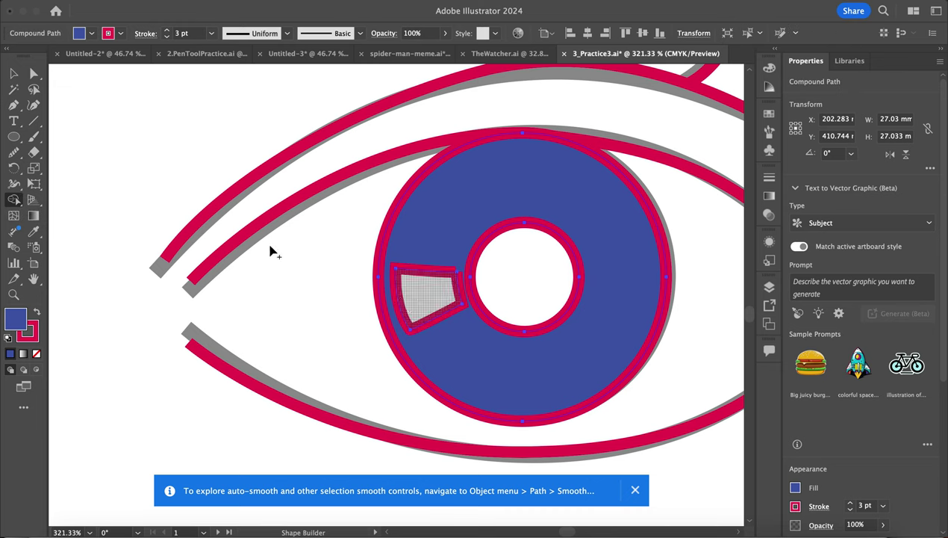
Remove the stroke from the cut-out iris and shift it about 0.4 mm to the right.
click(35, 338)
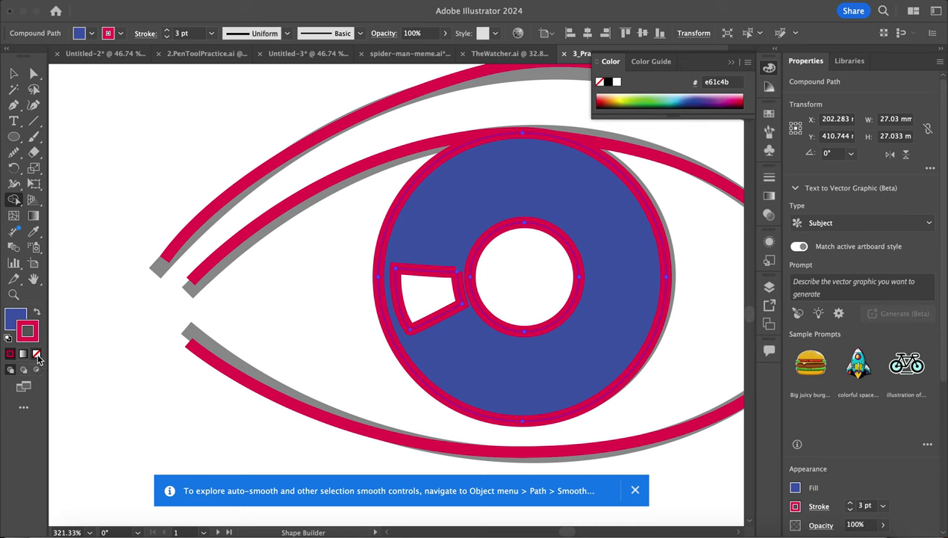
click(37, 354)
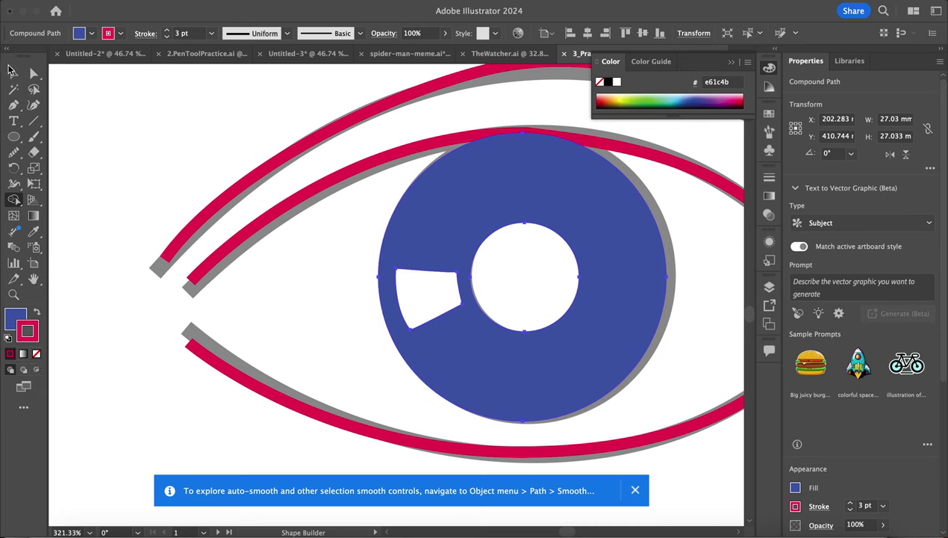
click(13, 73)
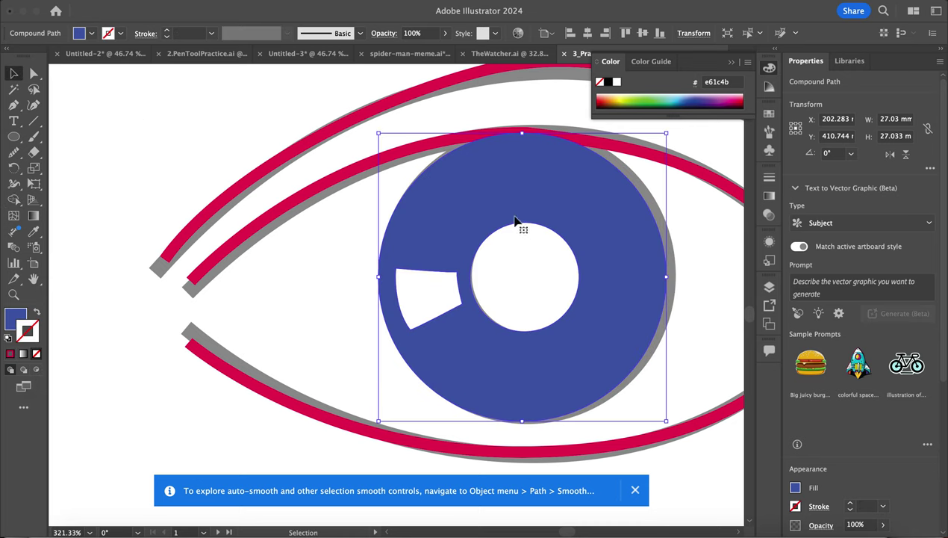
mouse_move(513, 214)
mouse_down()
mouse_move(523, 214)
mouse_move(514, 217)
mouse_up()
Show the document's brushes beside the Chinese character and enlarge their list to see every brush.
scroll(396, 313, down, 6)
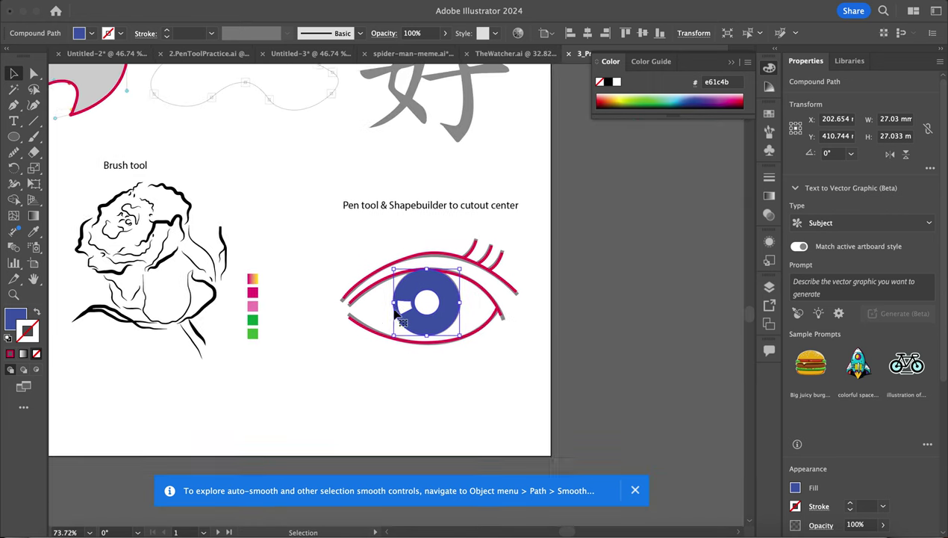
scroll(396, 313, up, 5)
scroll(396, 314, left, 2)
scroll(529, 267, down, 1)
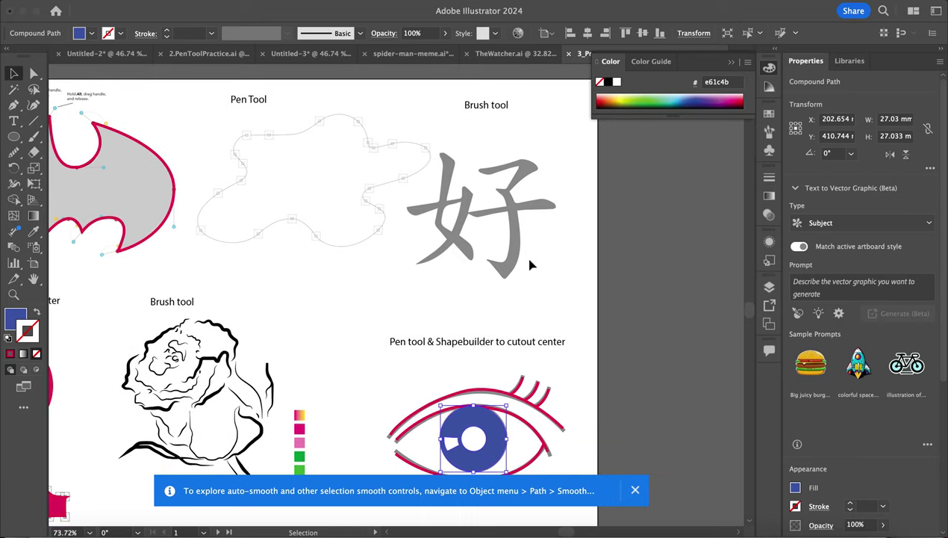
scroll(530, 265, up, 3)
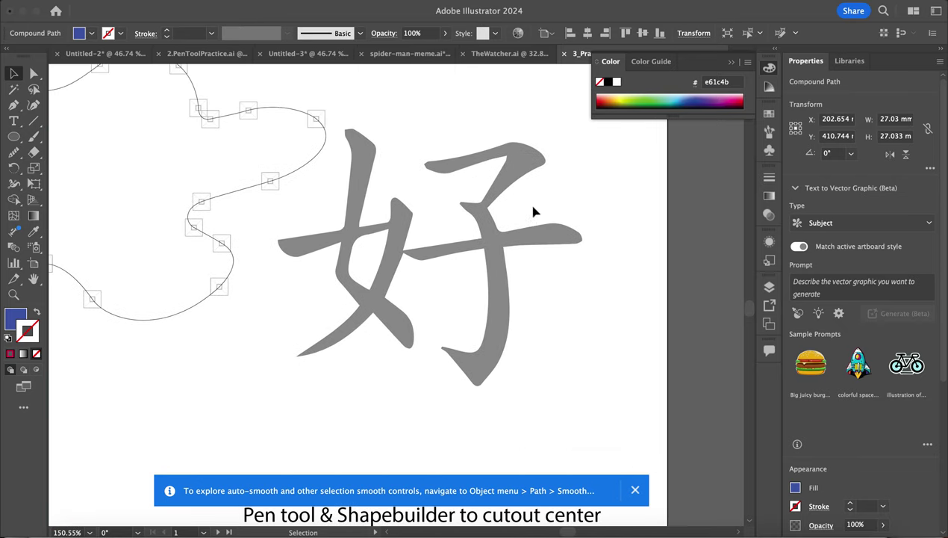
click(769, 132)
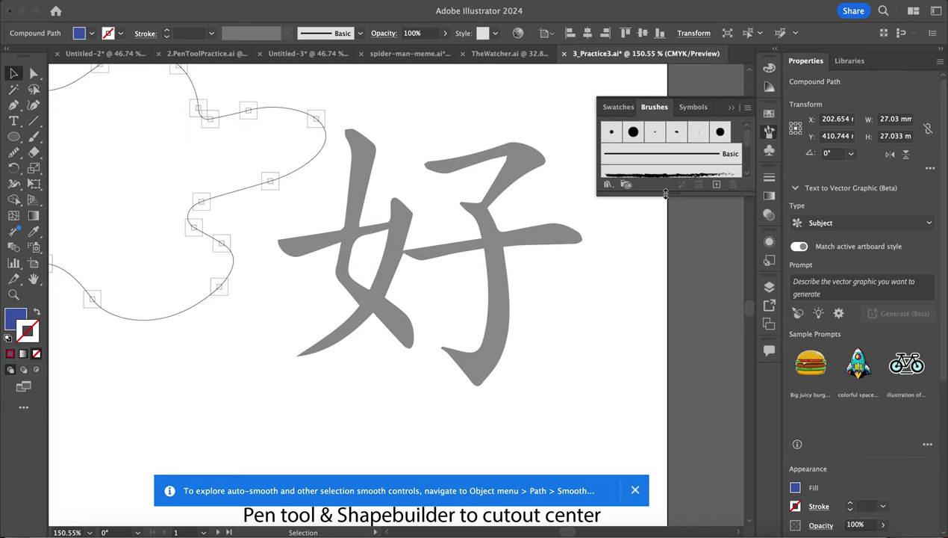
drag(670, 193, 655, 340)
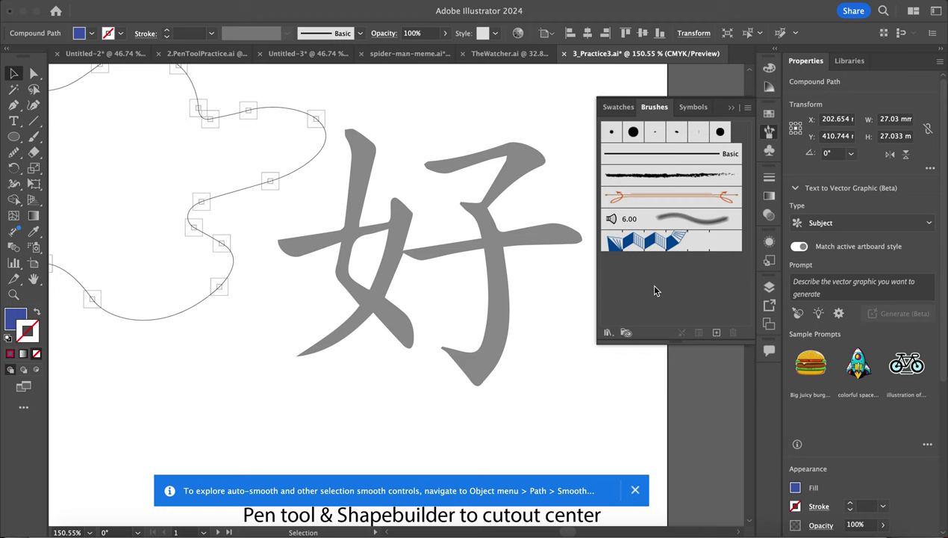
Open the Artistic_Calligraphic brush library, enlarge it and dock it with the document's brushes.
click(608, 332)
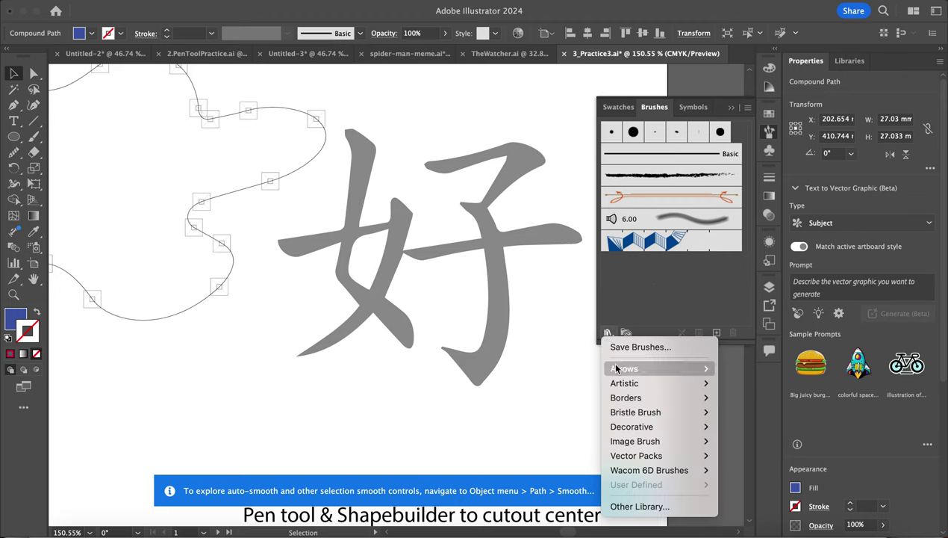
mouse_move(616, 369)
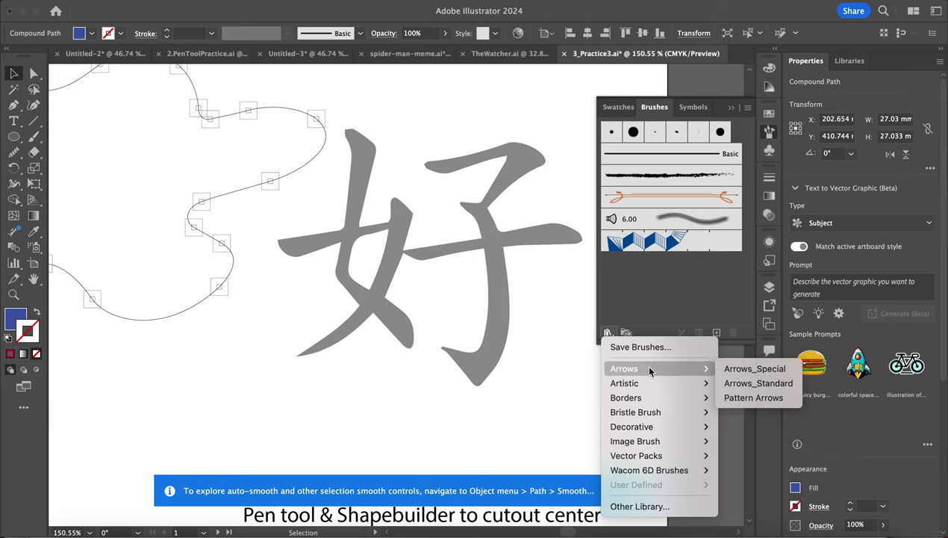
mouse_move(691, 385)
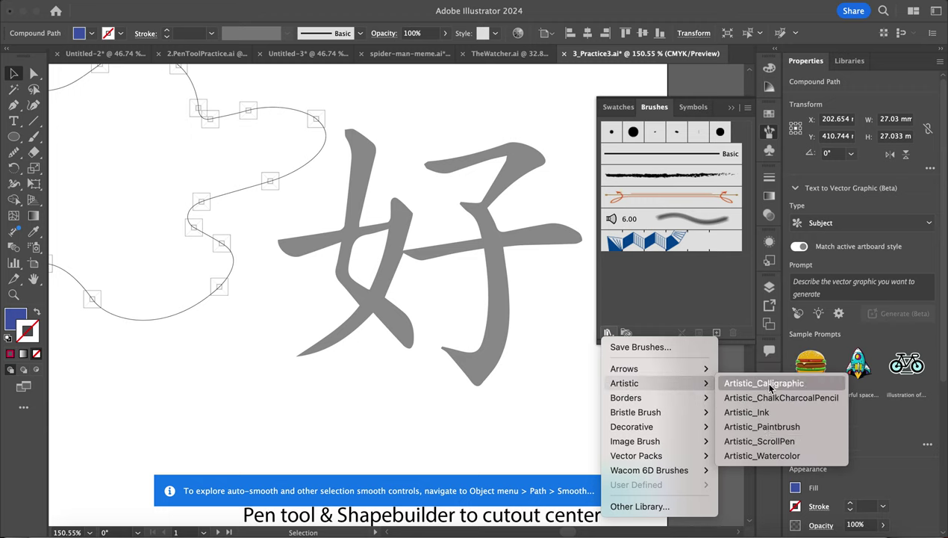
mouse_move(667, 404)
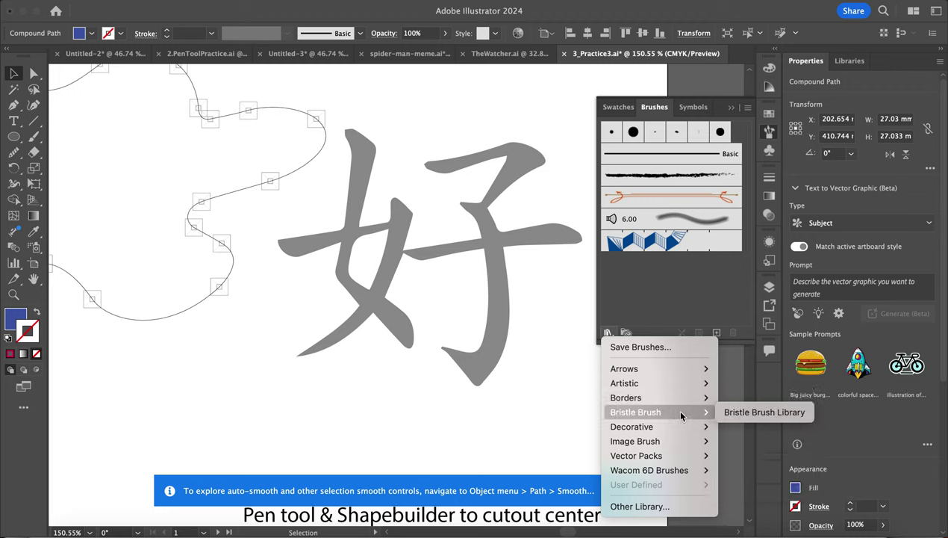
mouse_move(683, 433)
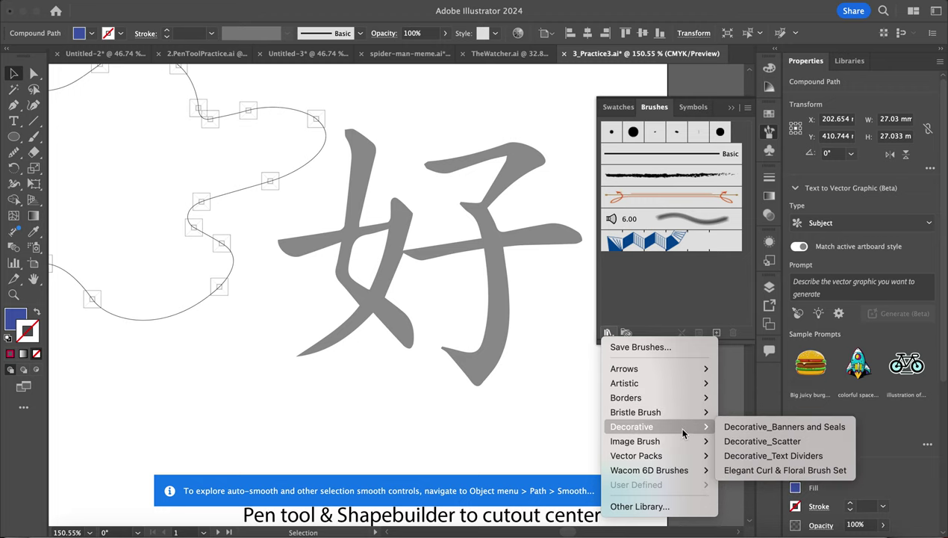
mouse_move(662, 456)
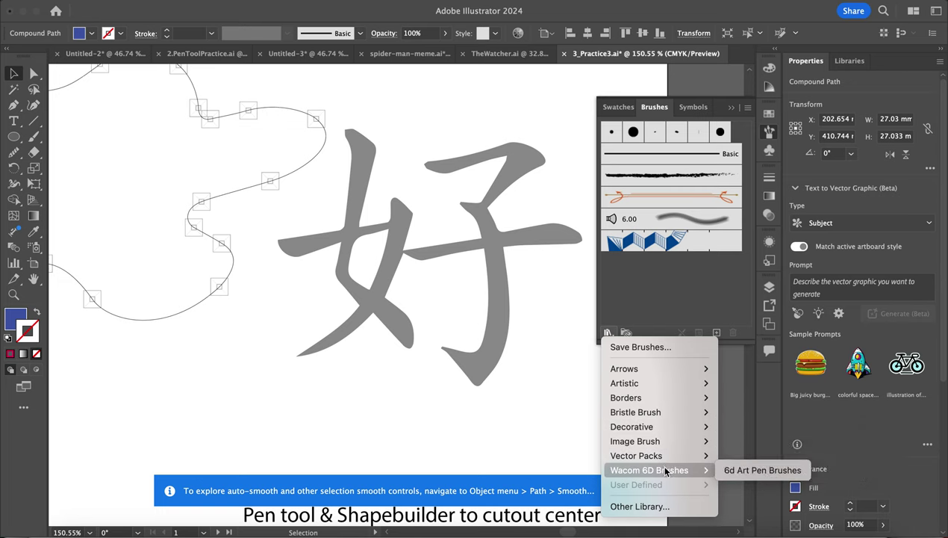
mouse_move(643, 381)
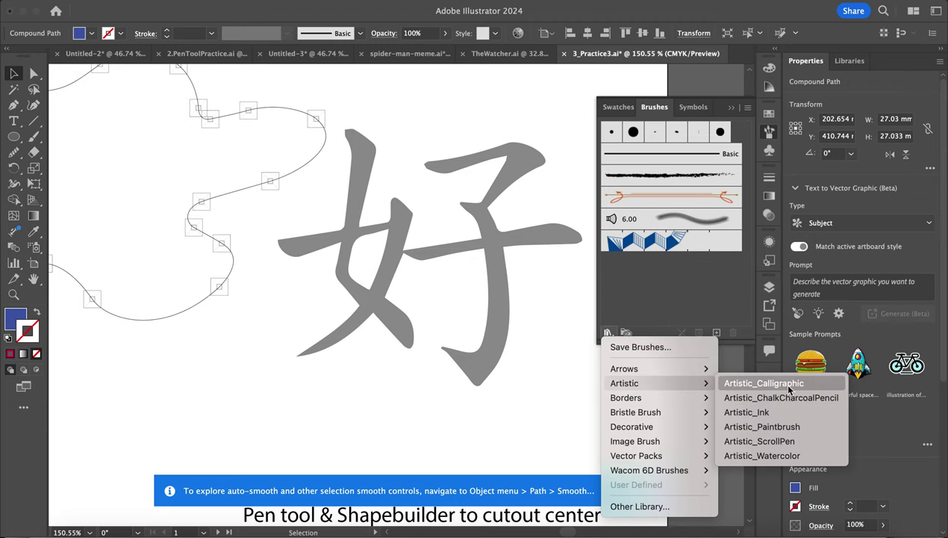
click(784, 383)
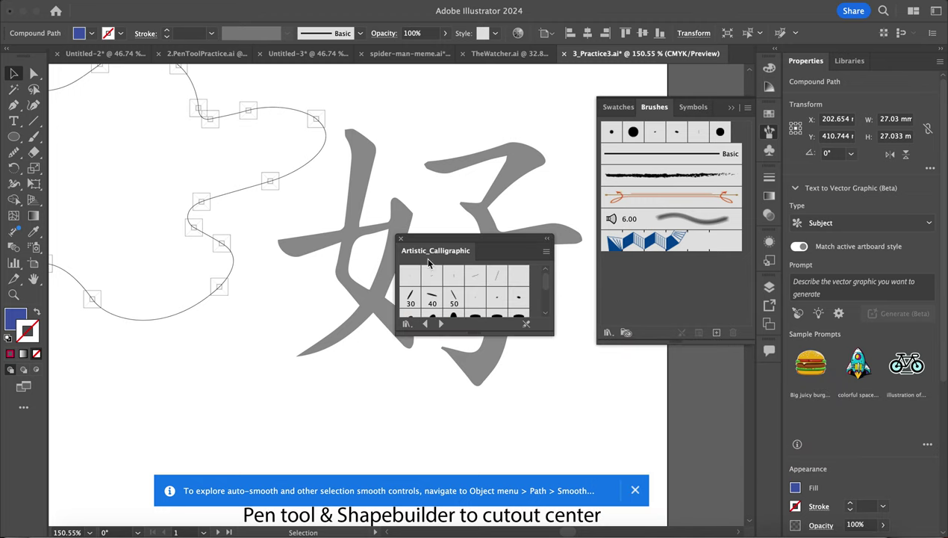
drag(468, 334, 457, 399)
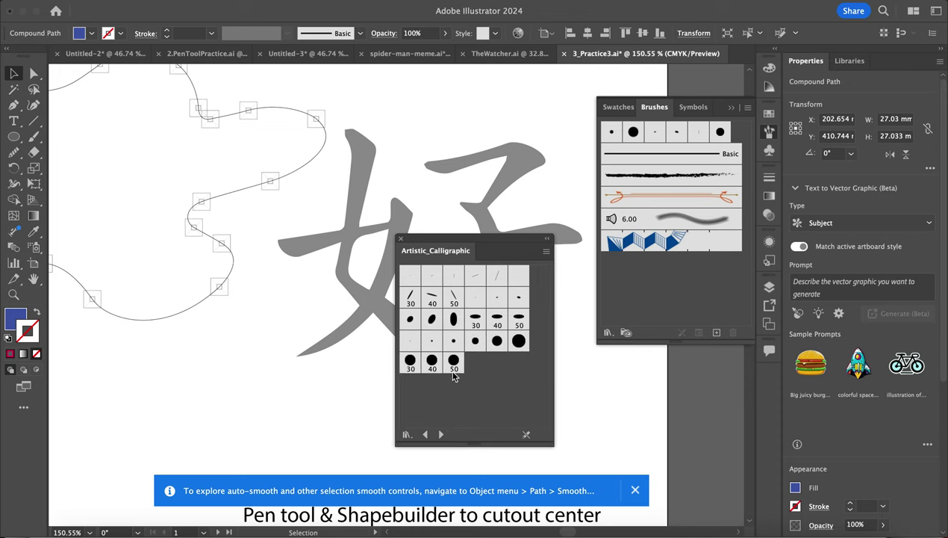
mouse_move(424, 241)
mouse_down()
mouse_move(666, 133)
mouse_move(670, 112)
mouse_up()
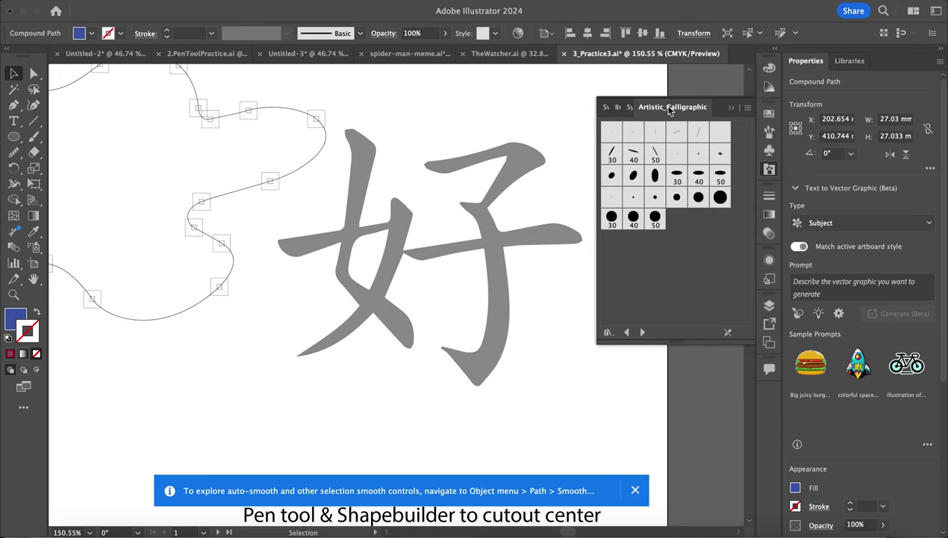
Paint the bent first stroke of the Chinese character with the 10 pt. Flat calligraphic brush, about 12 mm wide and 40 mm high.
click(36, 138)
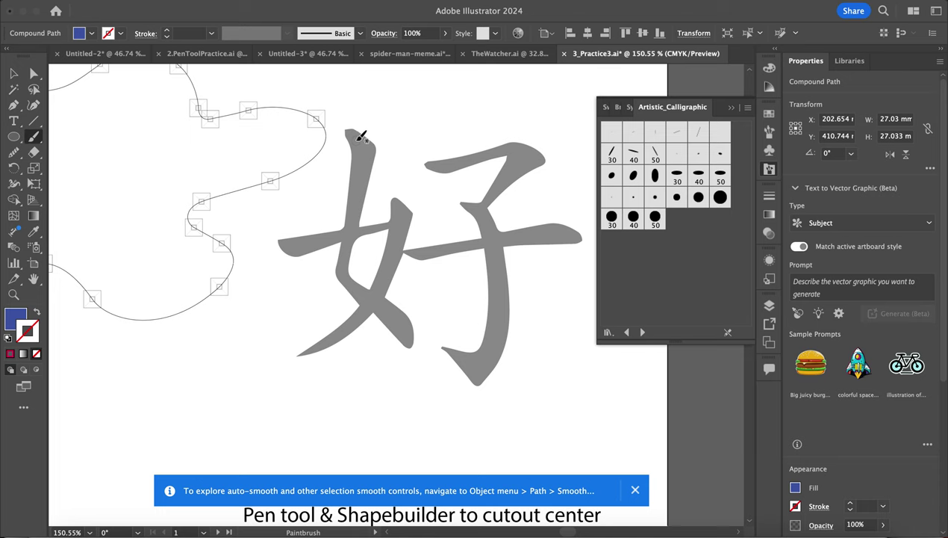
click(632, 156)
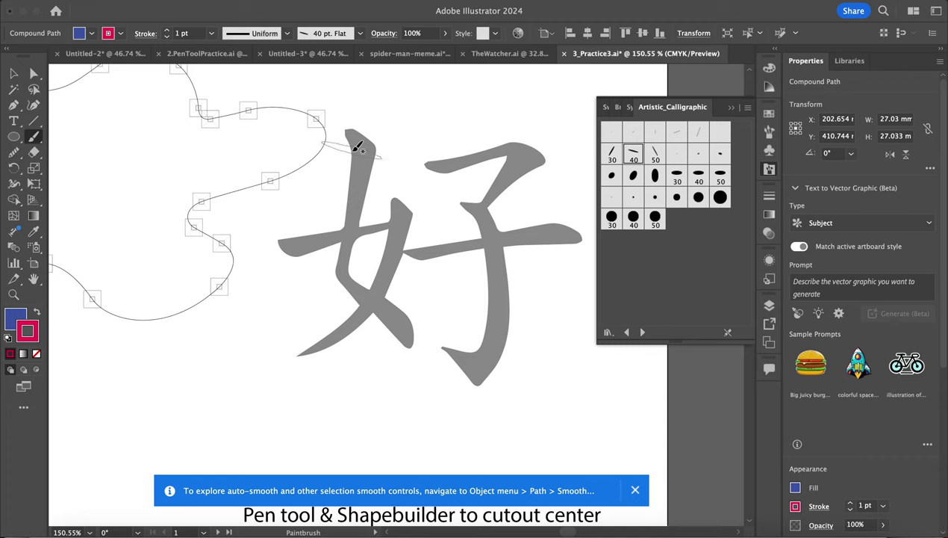
click(676, 136)
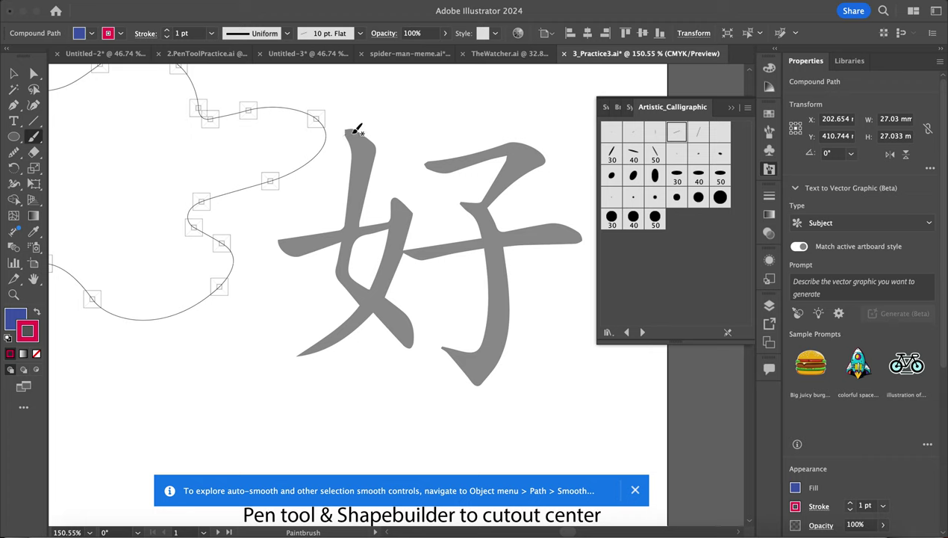
mouse_move(351, 129)
mouse_down()
mouse_move(362, 153)
mouse_move(351, 217)
mouse_up()
mouse_move(353, 254)
mouse_down()
mouse_move(359, 277)
mouse_move(409, 322)
mouse_move(410, 336)
mouse_up()
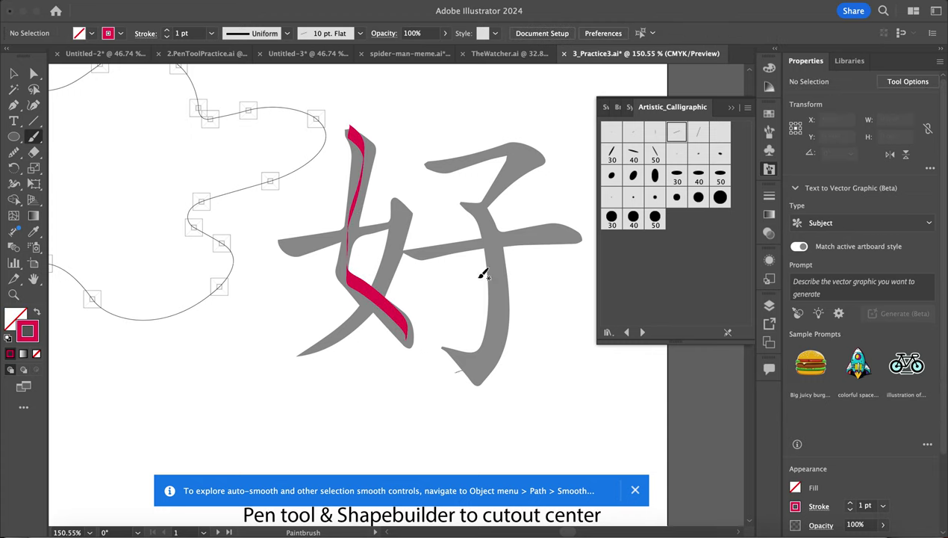
Apply the 30 pt. Oval calligraphic brush to the painted stroke.
click(13, 73)
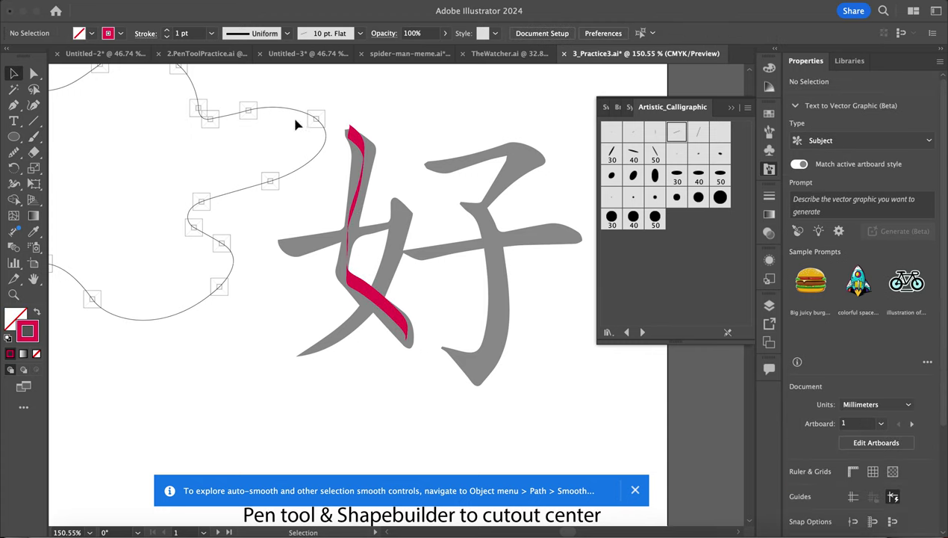
click(362, 152)
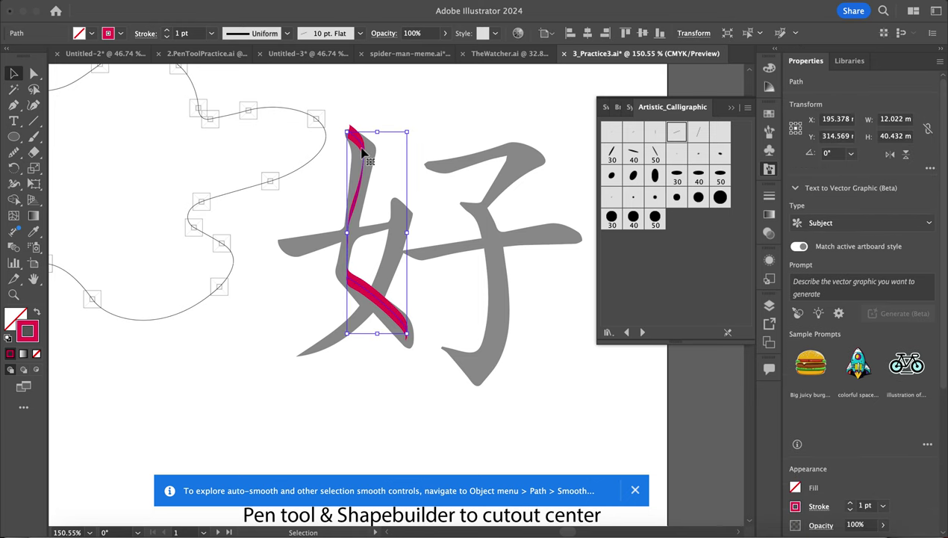
click(678, 174)
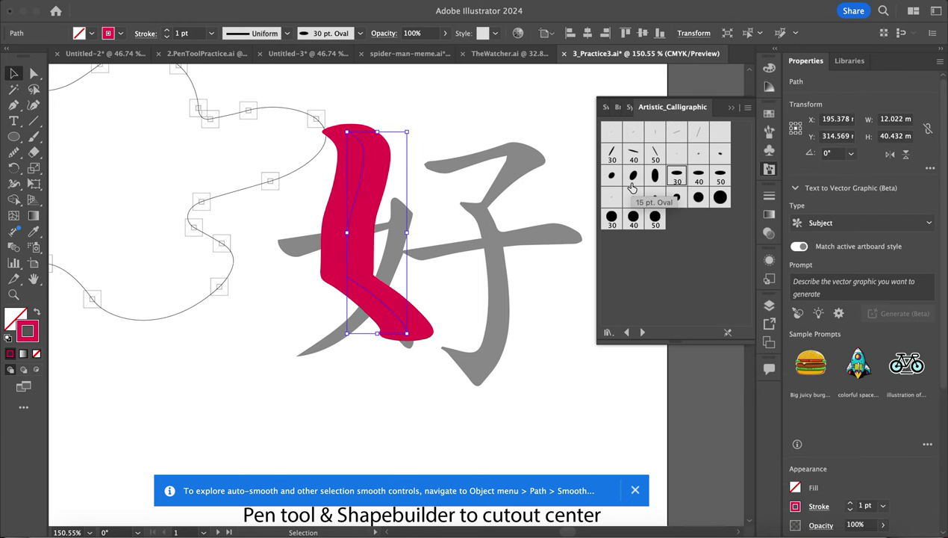
Set the first painted stroke's weight to 0.5 pt and paint the remaining strokes of the character's left half with the 30 pt. Oval brush.
click(211, 39)
click(239, 82)
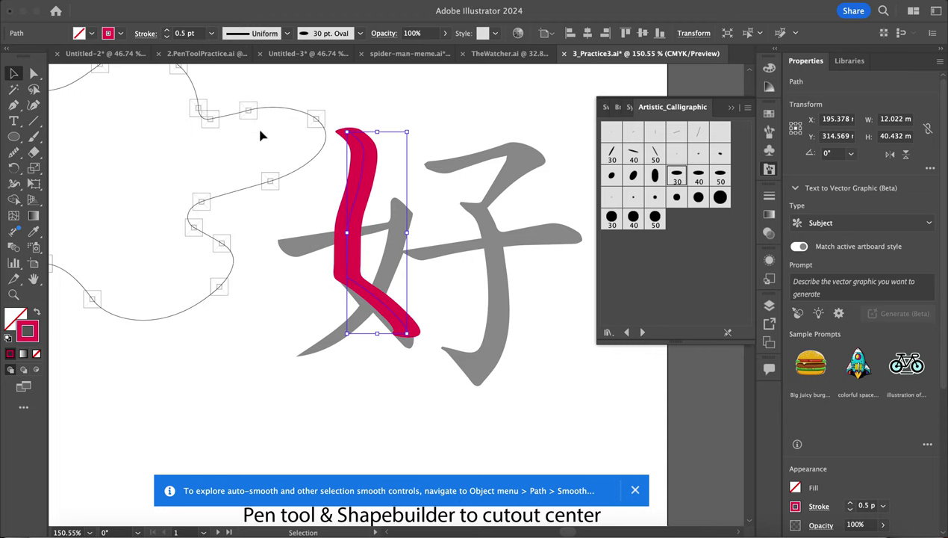
click(33, 139)
mouse_move(270, 244)
mouse_down()
mouse_move(406, 221)
mouse_move(386, 280)
mouse_move(312, 357)
mouse_up()
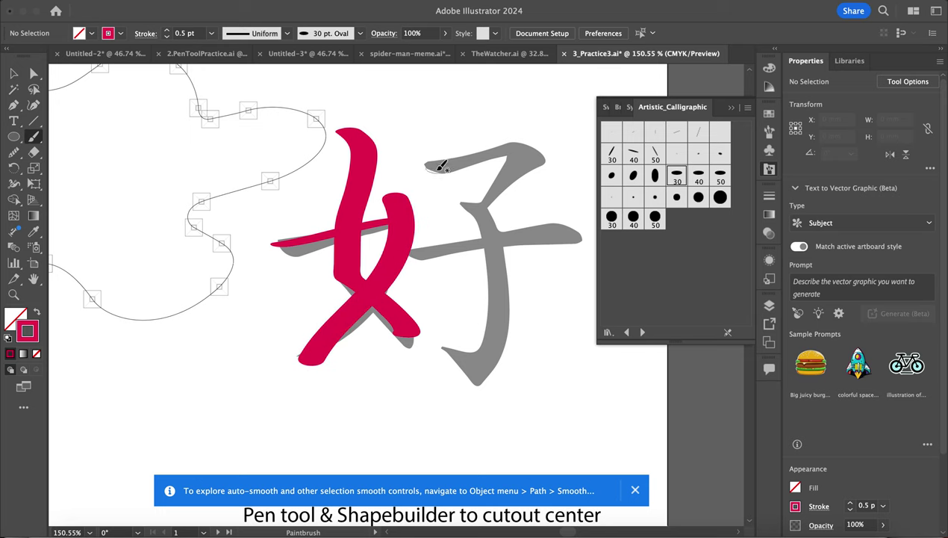
Paint the character's right half with a bent stroke about 19 mm wide and 42 mm high and a crossbar, and select the bent stroke.
mouse_move(427, 168)
mouse_down()
mouse_move(533, 150)
mouse_move(469, 219)
mouse_move(495, 223)
mouse_move(505, 297)
mouse_move(481, 354)
mouse_move(442, 345)
mouse_up()
mouse_move(414, 255)
mouse_down()
mouse_move(567, 228)
mouse_move(581, 237)
mouse_up()
click(14, 72)
click(498, 156)
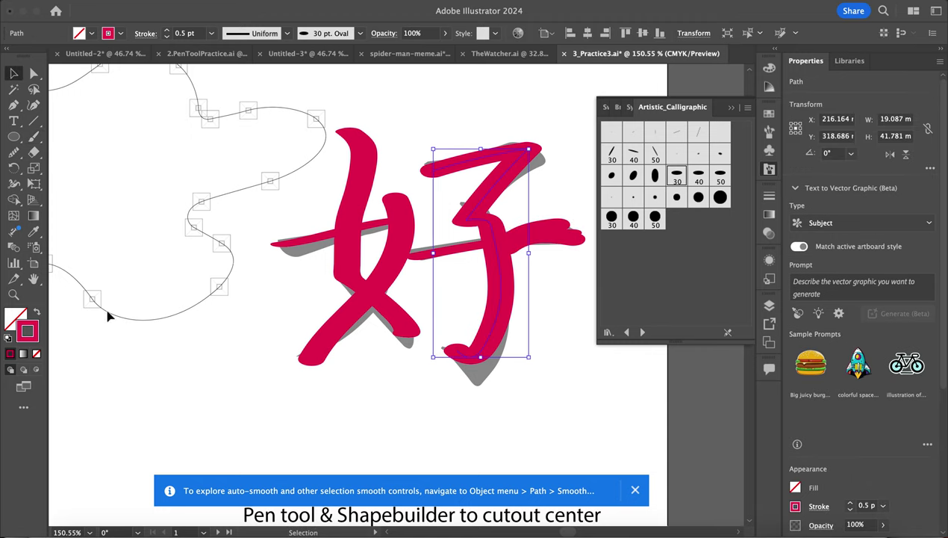
Try a 1 pt weight on the right half's bent stroke and return it to 0.5 pt.
double_click(29, 338)
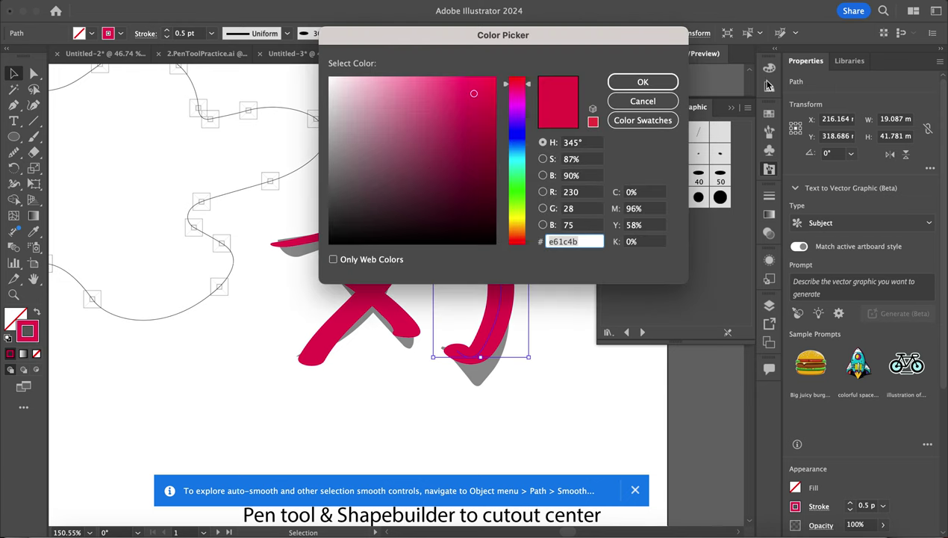
click(615, 101)
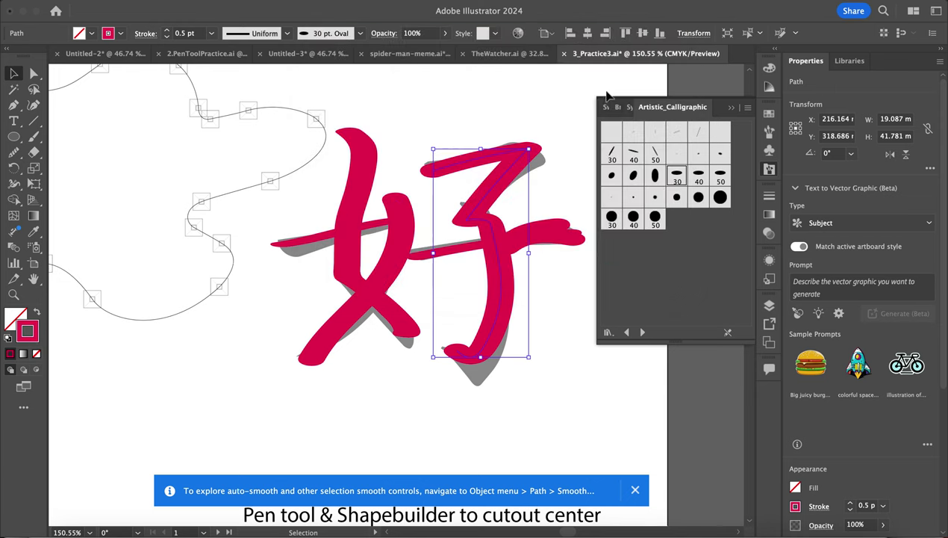
click(167, 31)
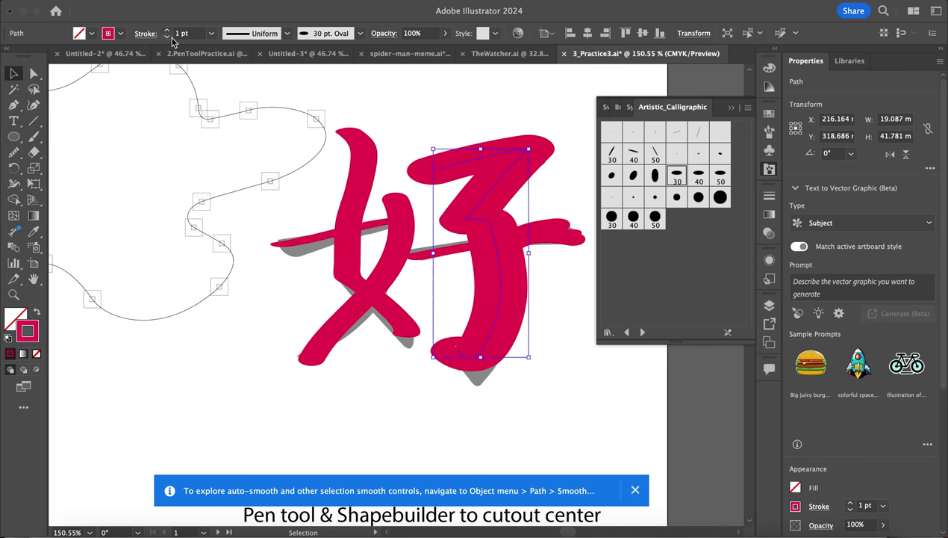
click(168, 36)
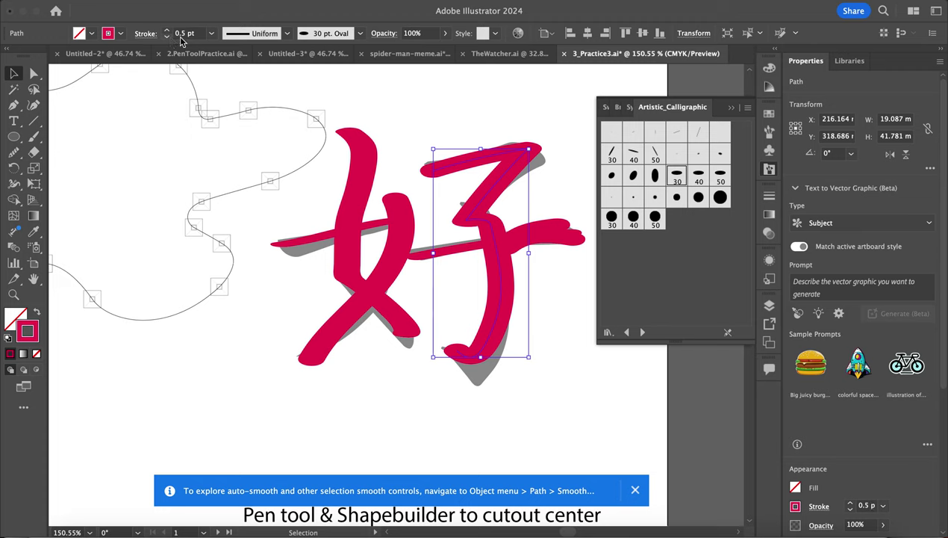
Apply Width Profile 2 to the right half's bent stroke and paint a freehand zigzag test stroke beside the character's lower left.
click(286, 34)
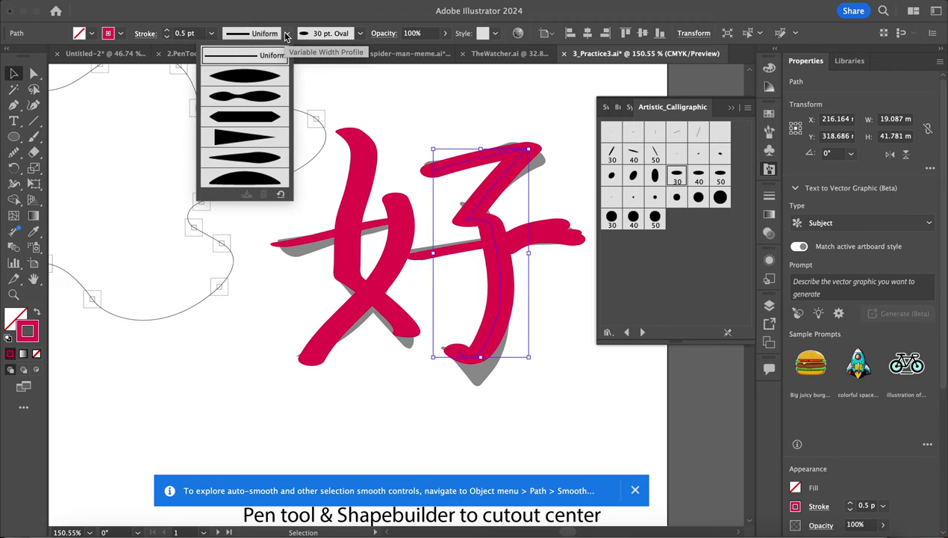
click(252, 78)
click(284, 34)
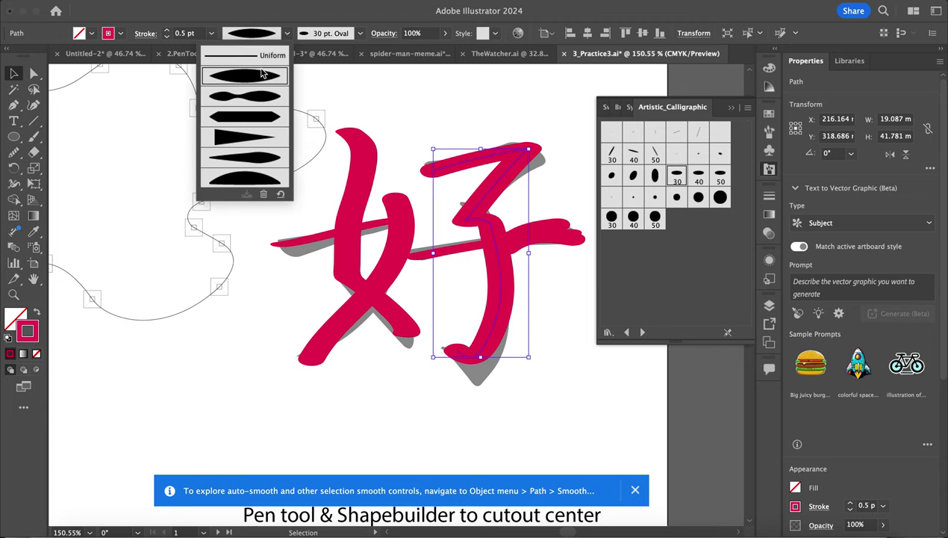
click(252, 103)
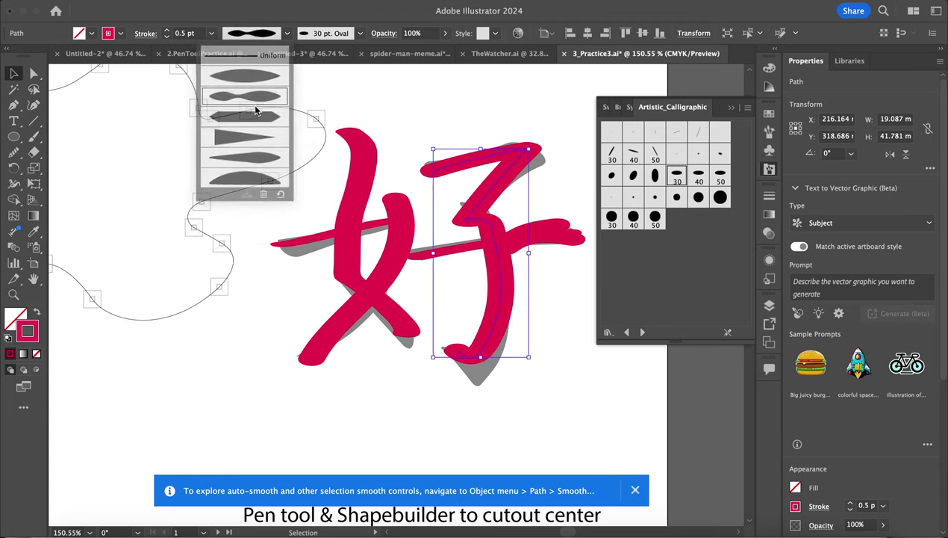
click(254, 39)
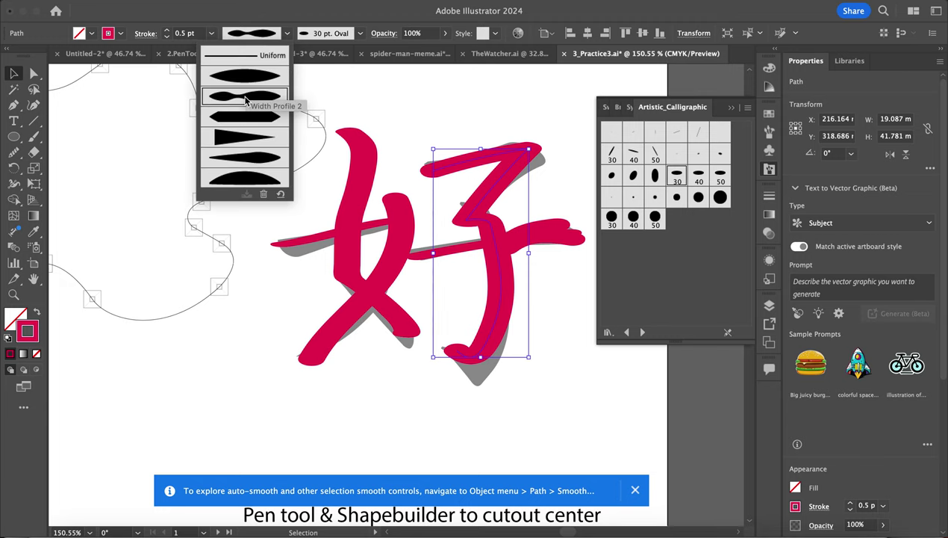
click(94, 179)
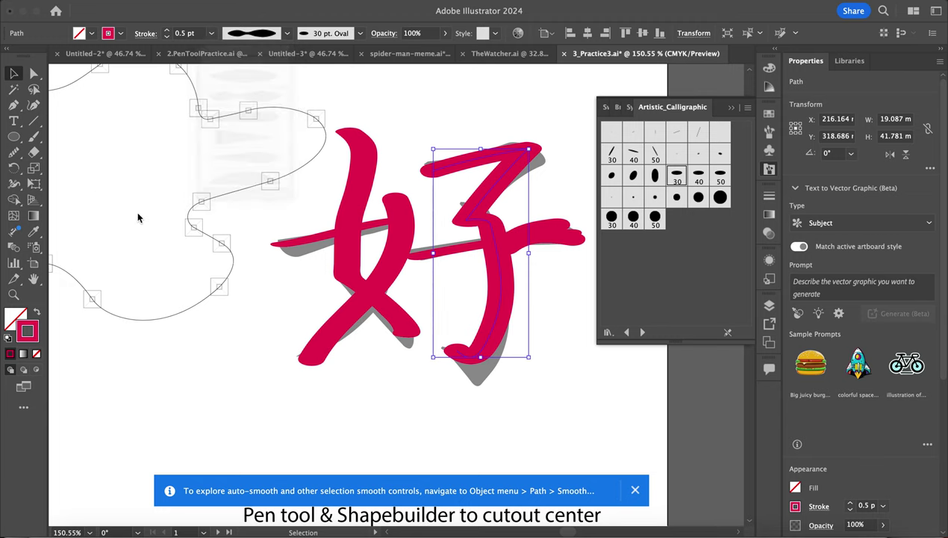
click(33, 136)
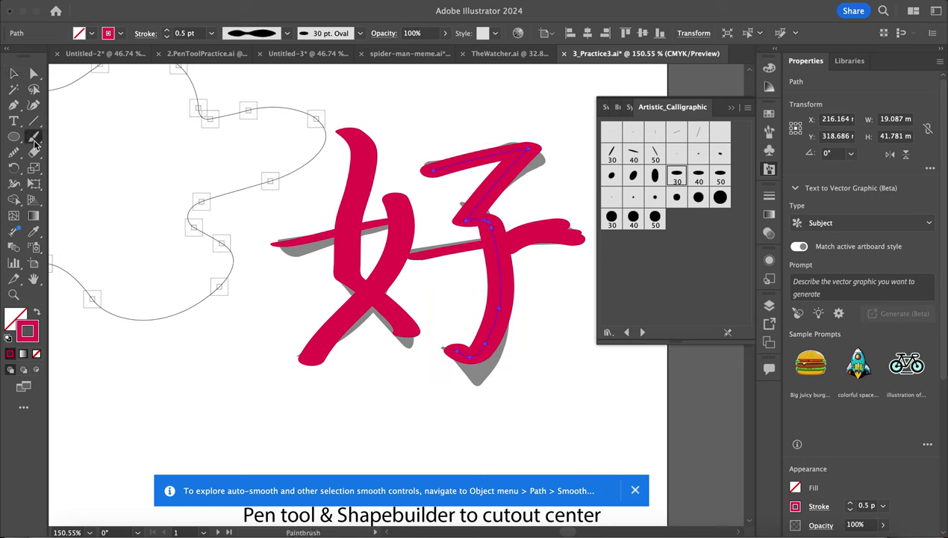
mouse_move(253, 286)
mouse_down()
mouse_move(242, 318)
mouse_move(167, 378)
mouse_move(278, 406)
mouse_move(275, 442)
mouse_up()
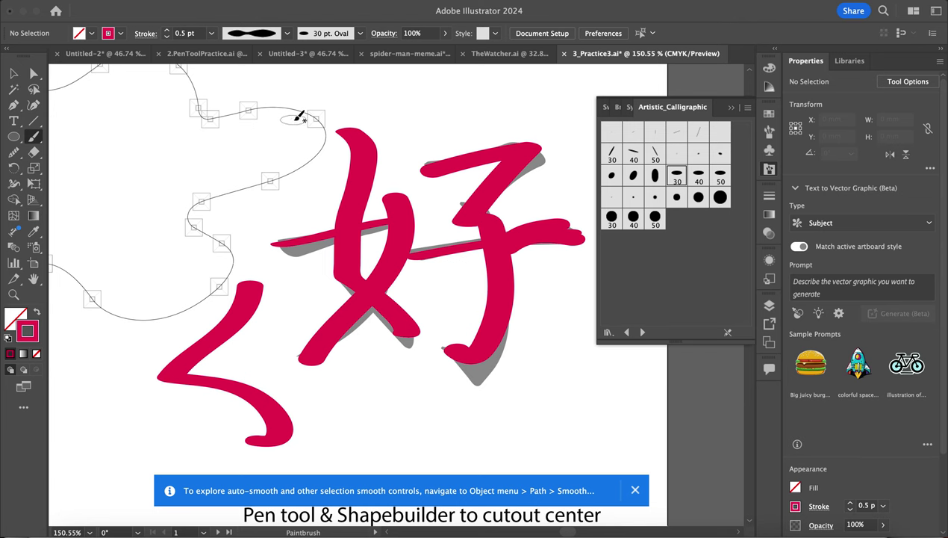
Open the Artistic_Paintbrush brush library for the rose drawing and detach it from the docked brush libraries.
scroll(244, 170, down, 3)
scroll(314, 272, left, 10)
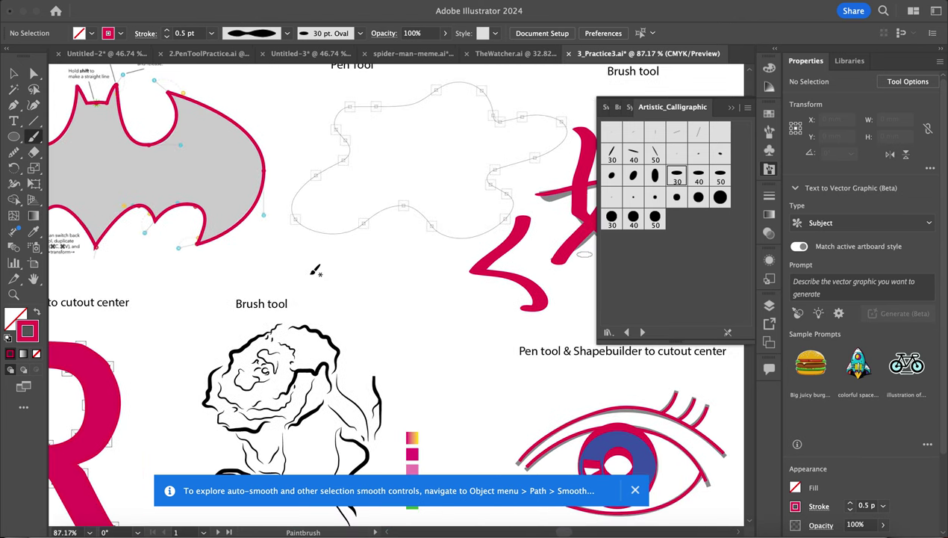
scroll(314, 273, down, 5)
scroll(313, 273, up, 3)
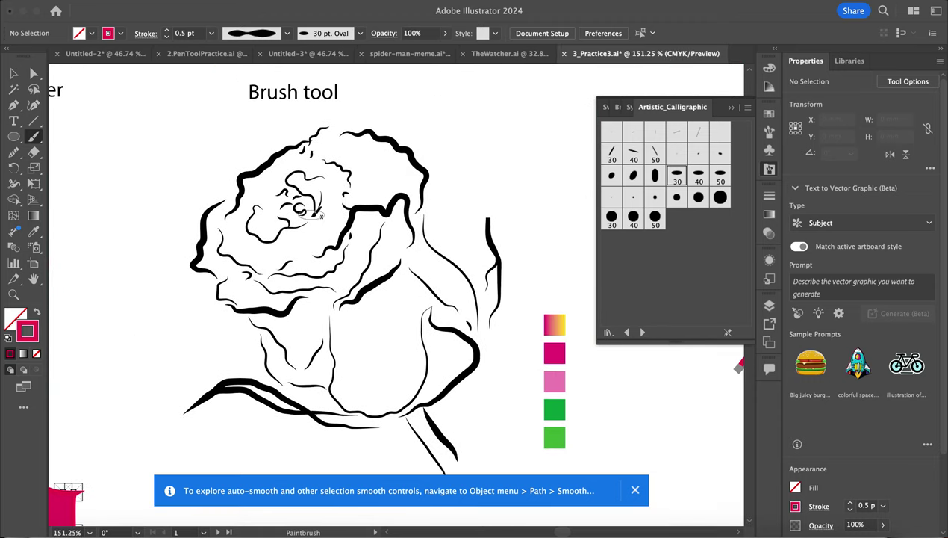
click(771, 131)
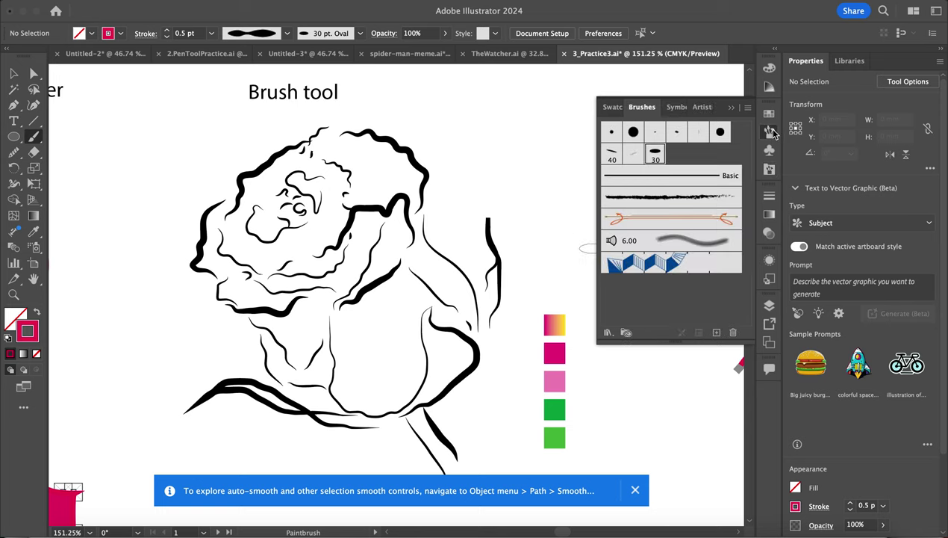
click(608, 332)
mouse_move(639, 386)
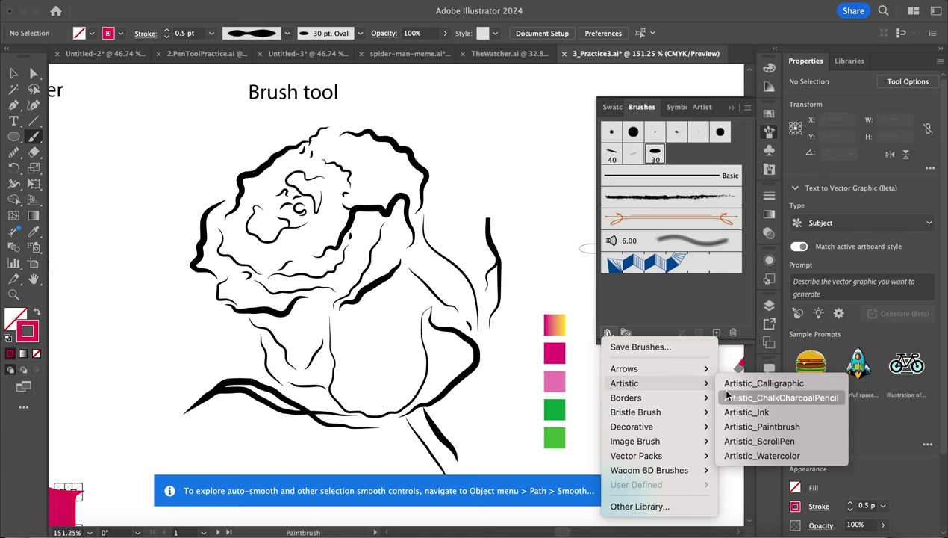
click(735, 430)
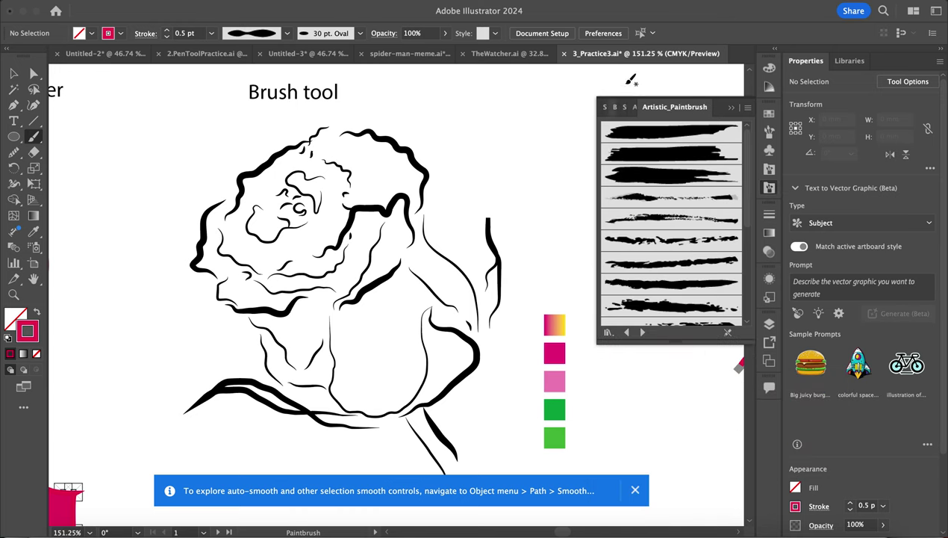
drag(653, 107, 449, 120)
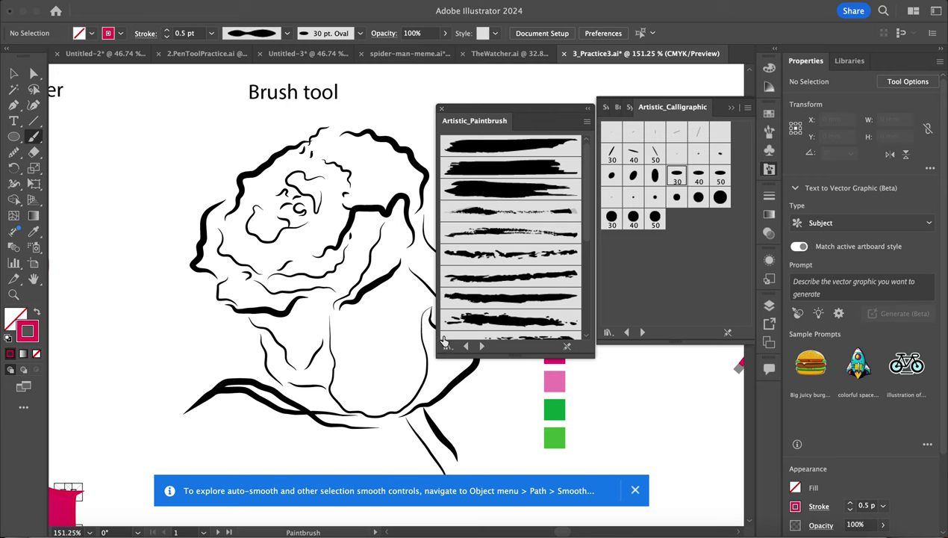
Switch the detached brush library to Artistic_ScrollPen and on to Artistic_Ink, and choose the solid black tapered ink brush.
click(447, 345)
mouse_move(472, 387)
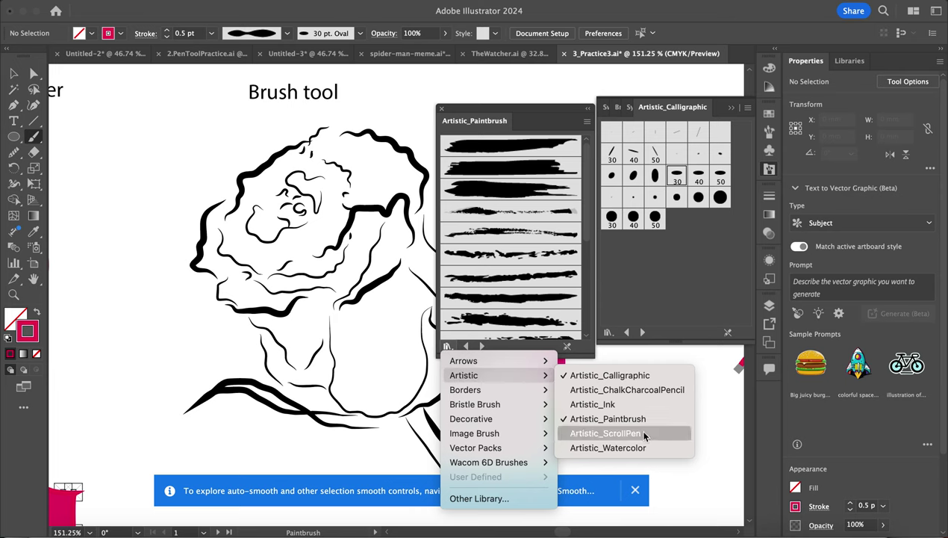
click(607, 434)
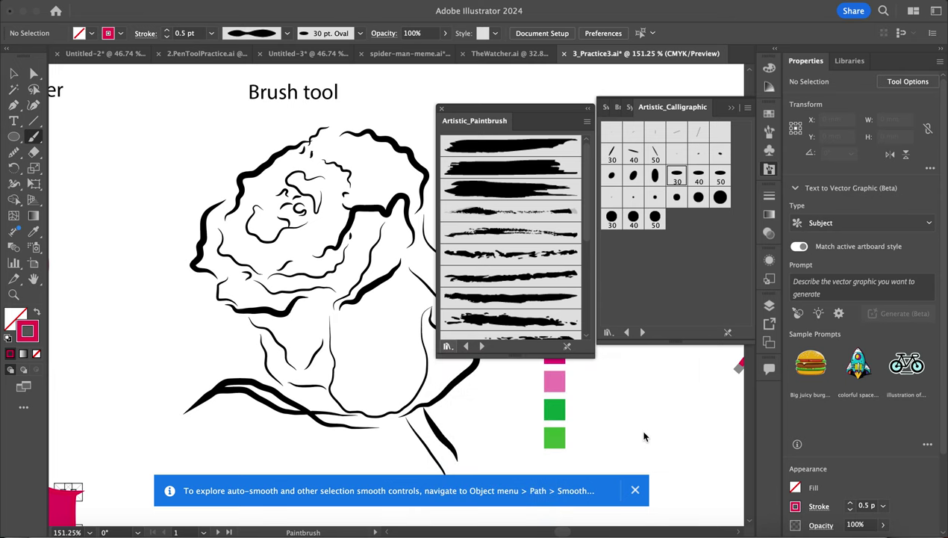
click(447, 346)
mouse_move(489, 448)
mouse_move(492, 374)
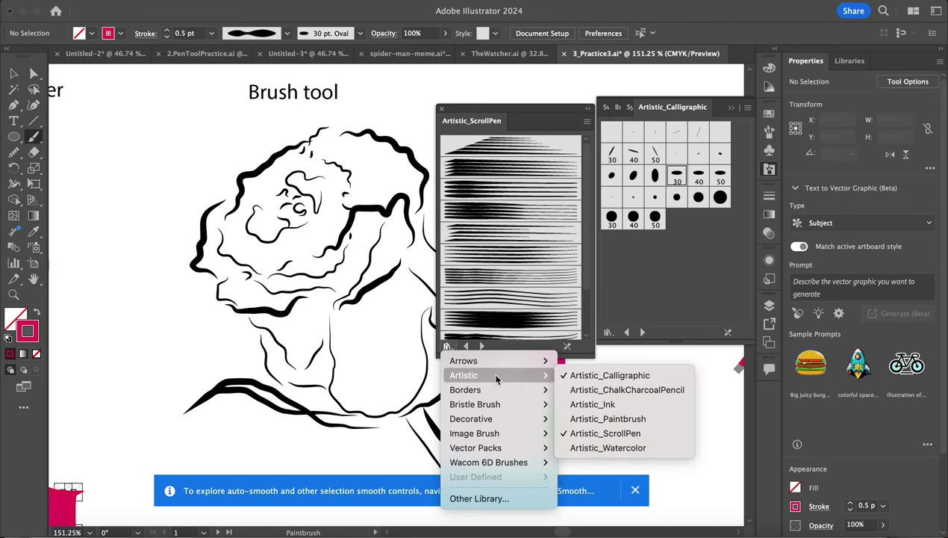
click(613, 405)
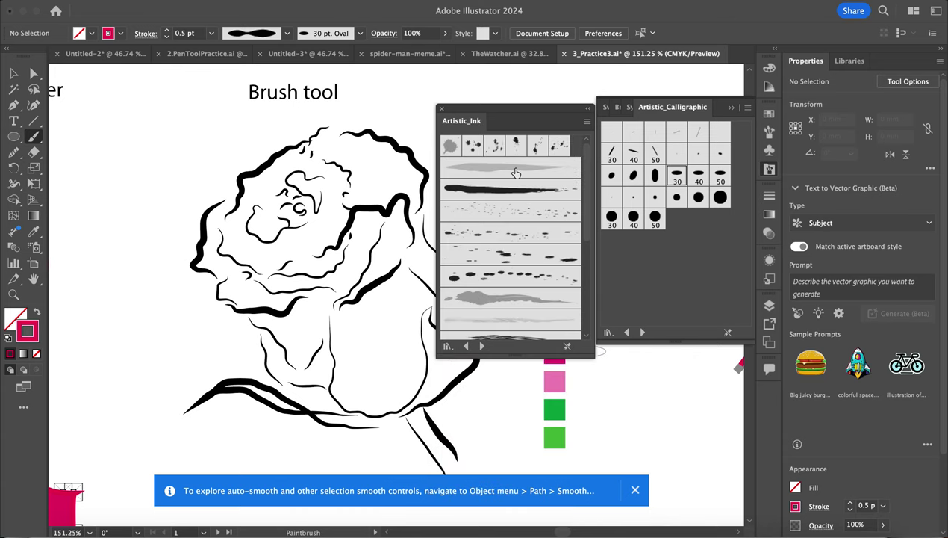
click(477, 195)
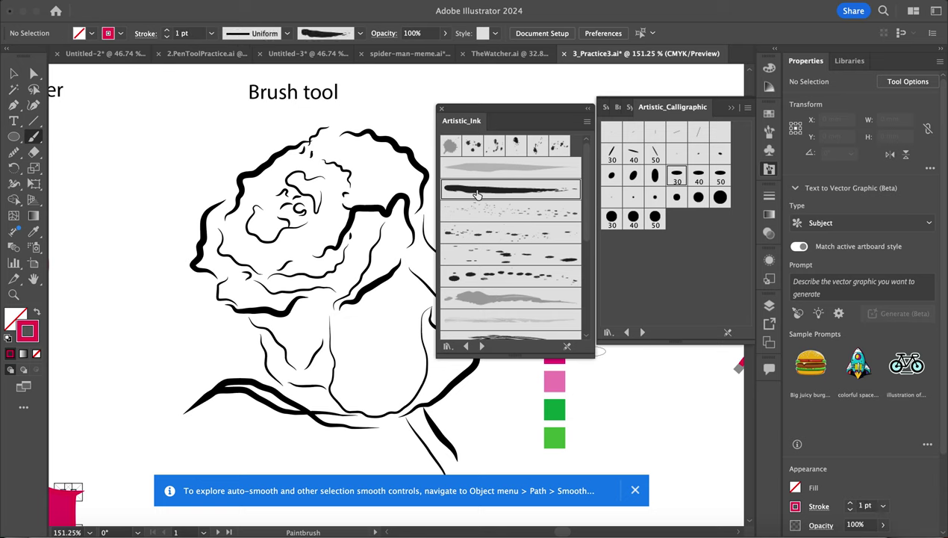
Choose the 30 pt. Oval calligraphic brush for the Paintbrush tool and reduce its size to suit the rose's outlines.
click(32, 131)
click(678, 177)
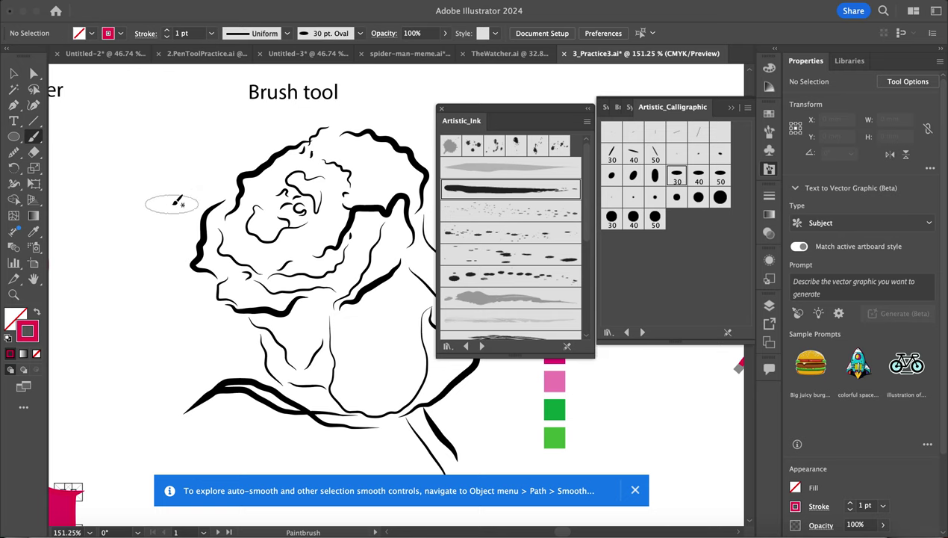
key(bracketleft)
key(bracketleft)
key(bracketright)
key(bracketright)
key(bracketleft)
key(bracketleft)
Trace the rose's outer left, upper-left and upper-right petal edges with the reduced oval brush.
mouse_move(208, 211)
mouse_down()
mouse_move(193, 261)
mouse_move(215, 273)
mouse_up()
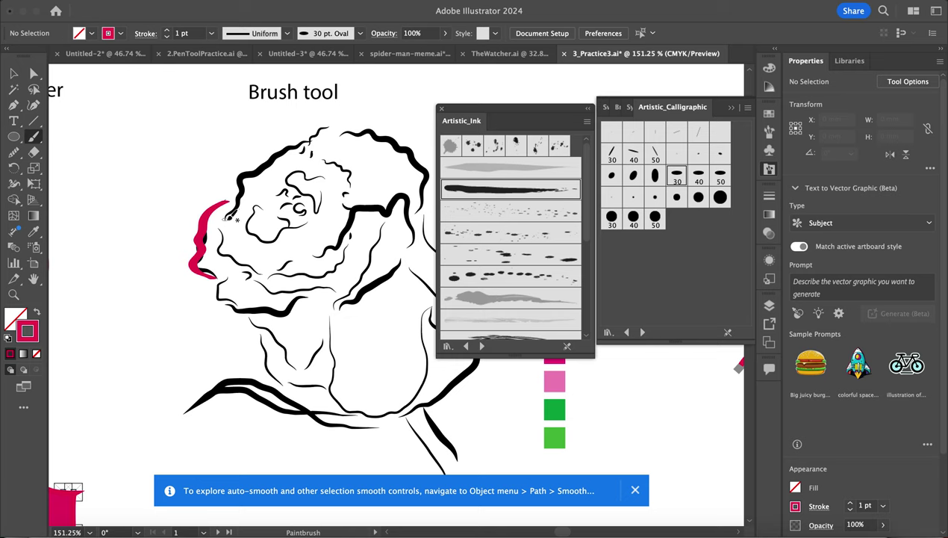
mouse_move(242, 193)
mouse_down()
mouse_move(237, 178)
mouse_move(285, 153)
mouse_up()
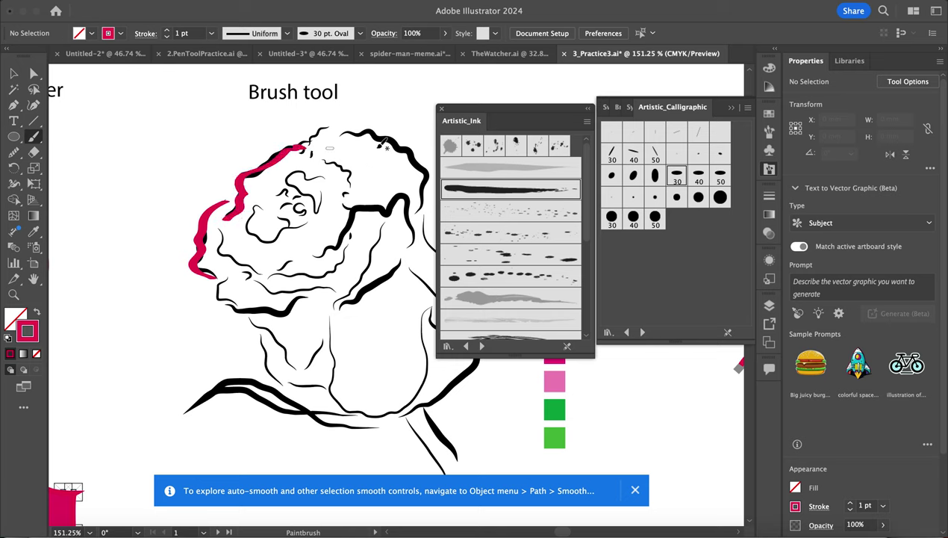
mouse_move(340, 135)
mouse_down()
mouse_move(376, 130)
mouse_move(398, 141)
mouse_move(432, 181)
mouse_move(419, 211)
mouse_up()
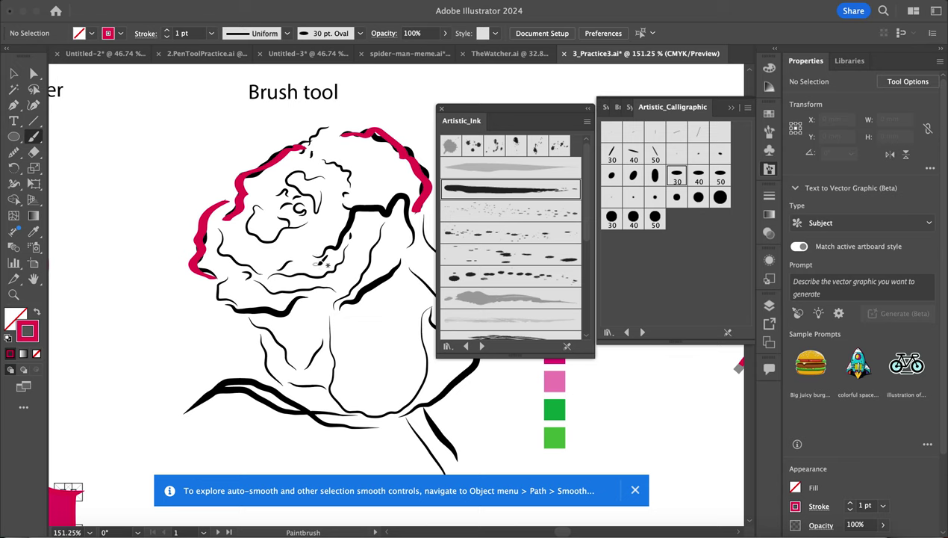
Trace the rose's folded right-hand petal, the thick edge beneath it and the lower-left petal edges.
mouse_move(342, 244)
mouse_down()
mouse_move(369, 212)
mouse_move(391, 208)
mouse_move(410, 219)
mouse_move(406, 254)
mouse_up()
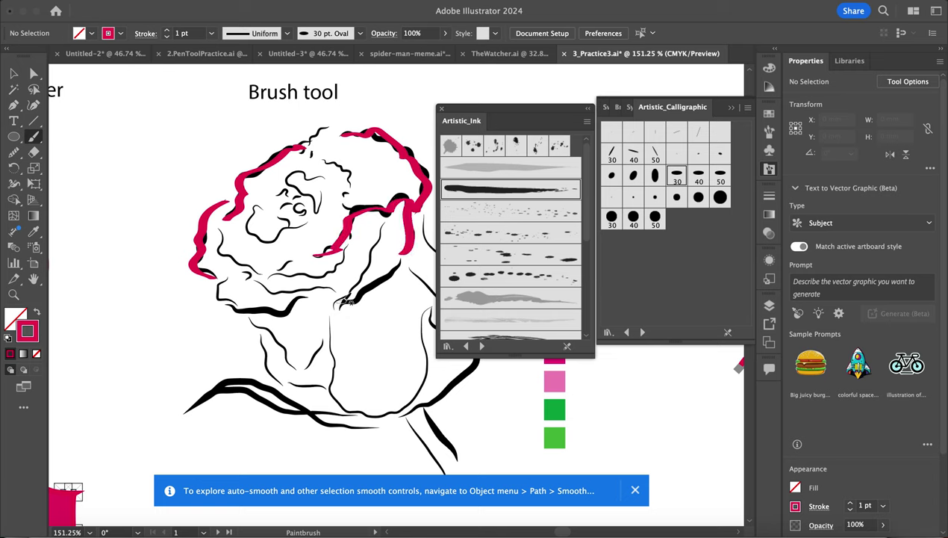
drag(361, 294, 407, 255)
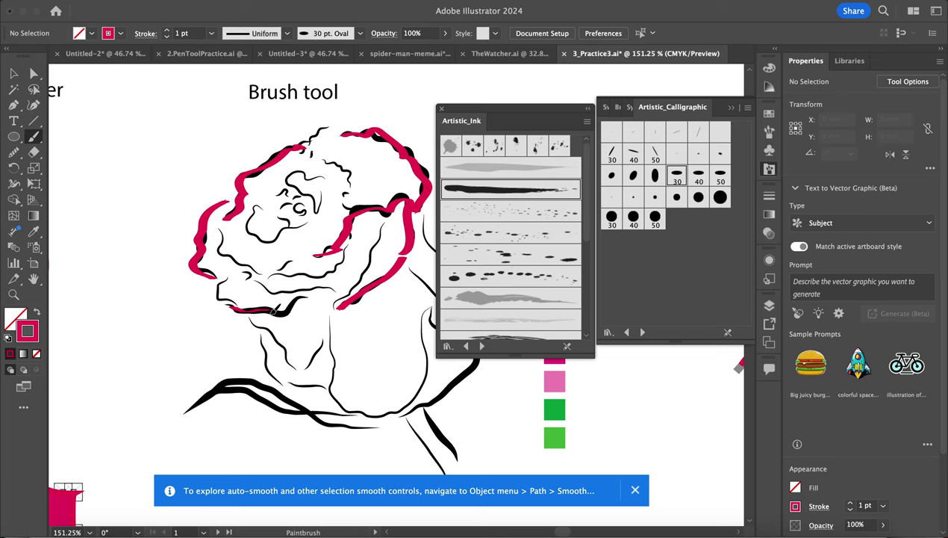
mouse_move(307, 299)
mouse_down()
mouse_move(269, 285)
mouse_move(300, 291)
mouse_up()
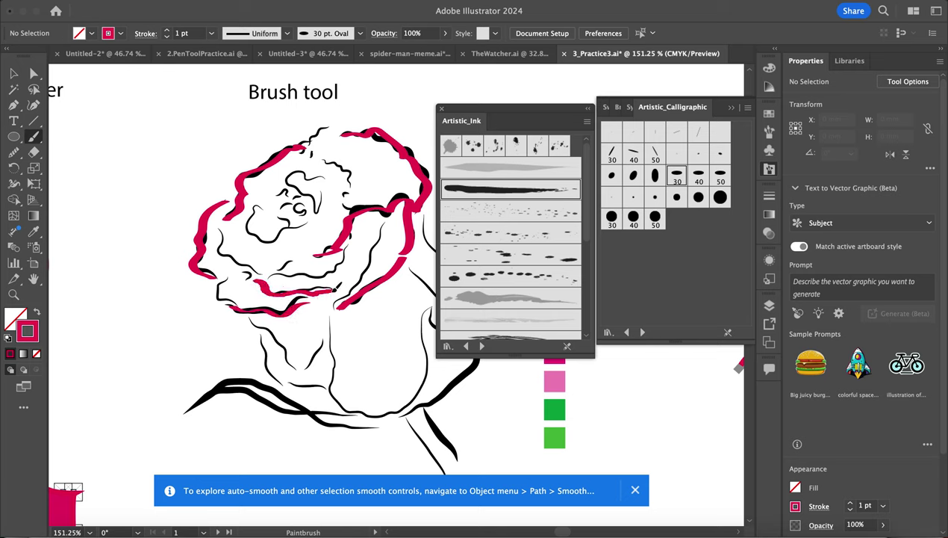
Trace the inner petal edge below the rose's center and the left side of the central swirl.
drag(269, 275, 328, 268)
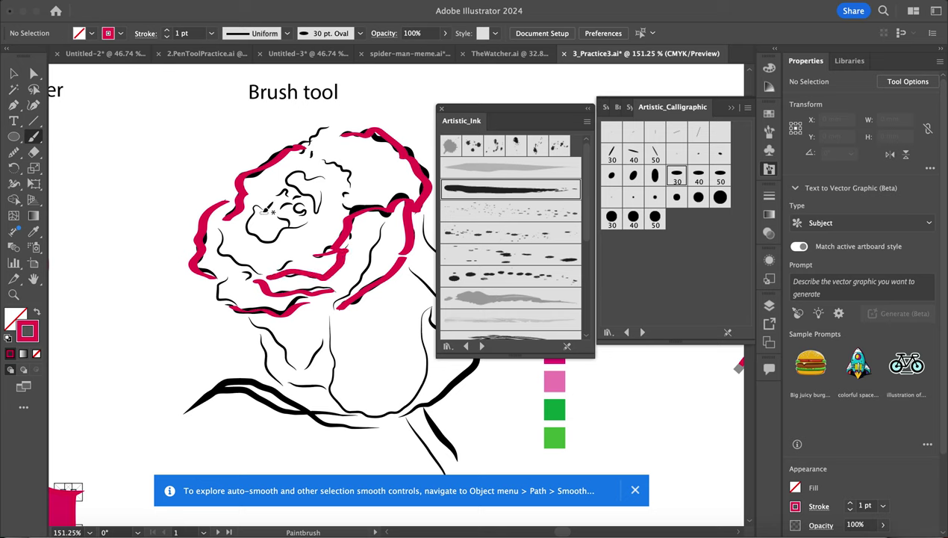
mouse_move(256, 206)
mouse_down()
mouse_move(249, 223)
mouse_move(277, 236)
mouse_up()
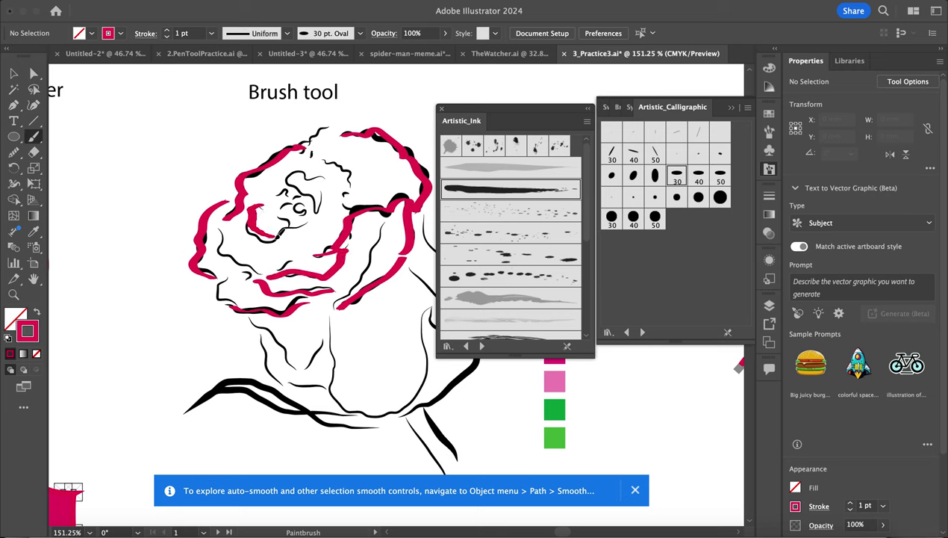
scroll(343, 258, down, 6)
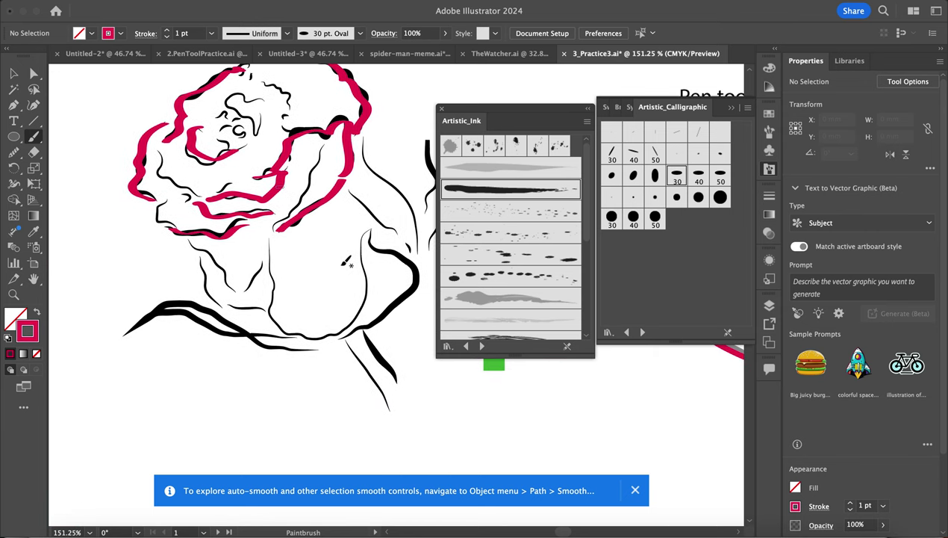
Duplicate all the traced artwork from the practice artboard onto the "Paste yours here" artboard, directly above the originals, and clear the selection.
scroll(348, 261, down, 5)
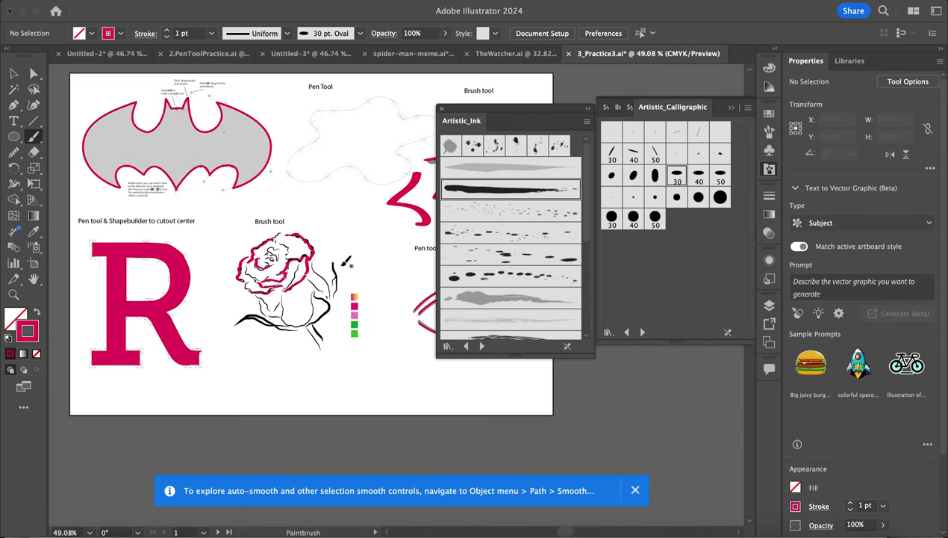
scroll(372, 272, right, 1)
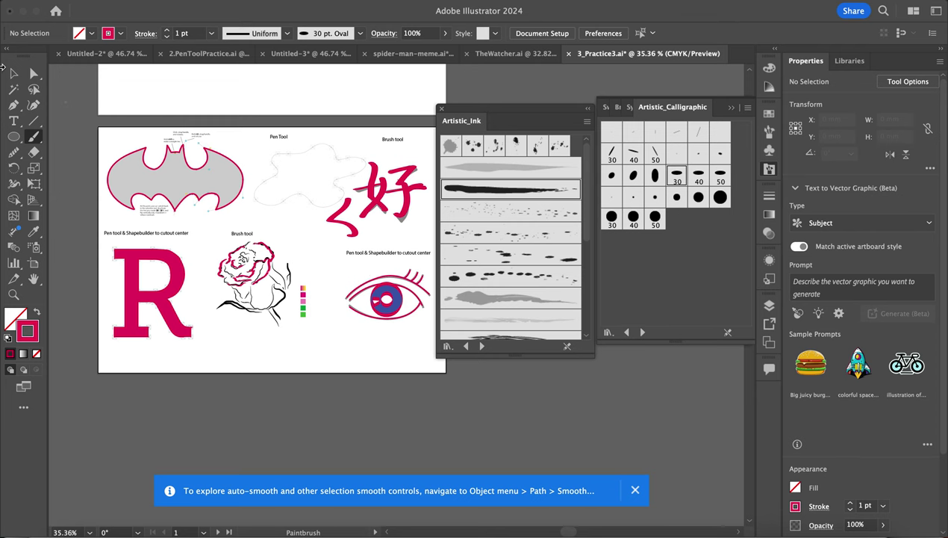
click(14, 73)
scroll(307, 283, down, 2)
scroll(307, 283, left, 2)
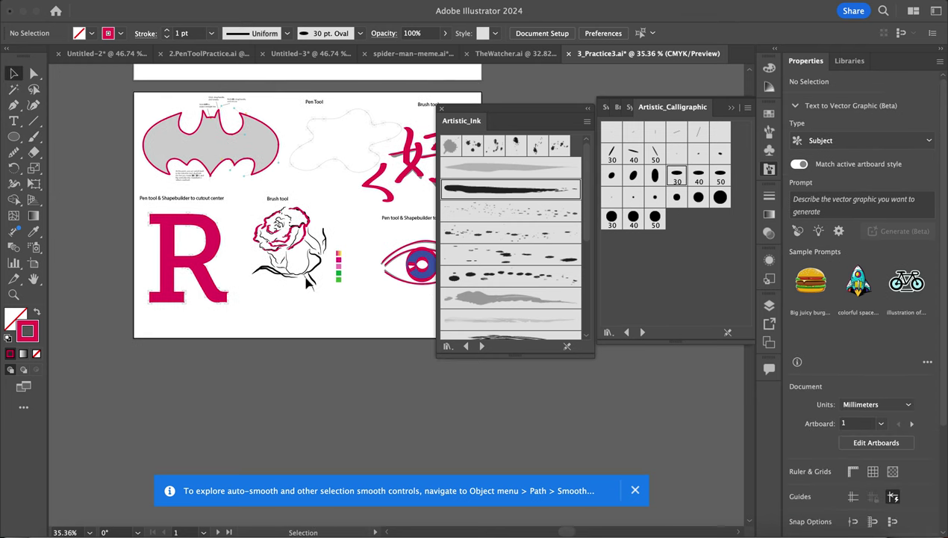
scroll(238, 268, up, 8)
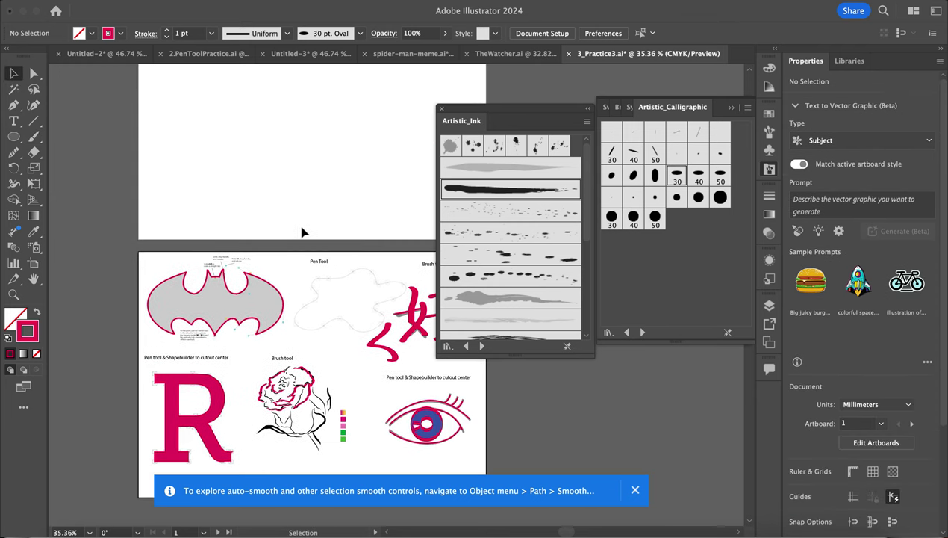
scroll(303, 232, down, 5)
scroll(303, 233, right, 1)
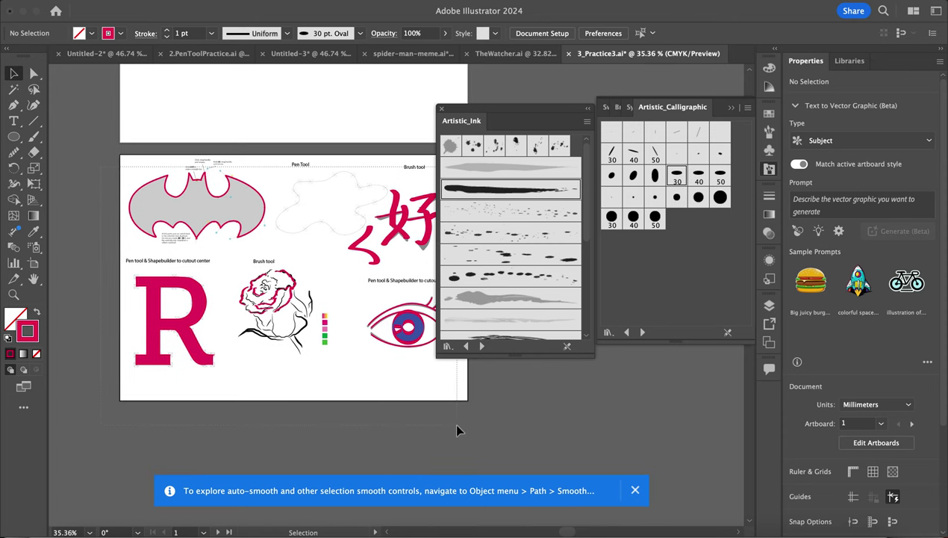
key(ctrl+a)
scroll(297, 306, up, 2)
scroll(296, 306, right, 1)
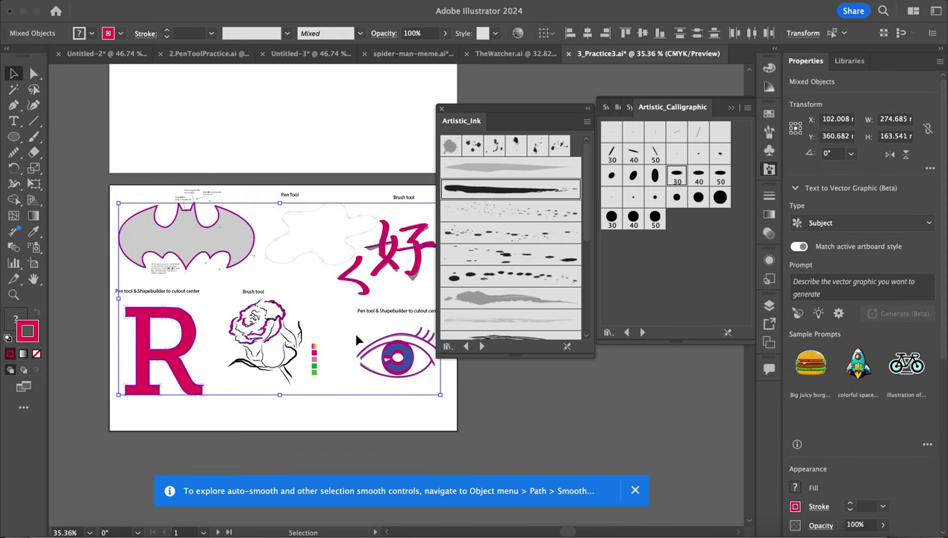
drag(388, 261, 264, 237)
scroll(267, 297, down, 3)
scroll(262, 329, up, 2)
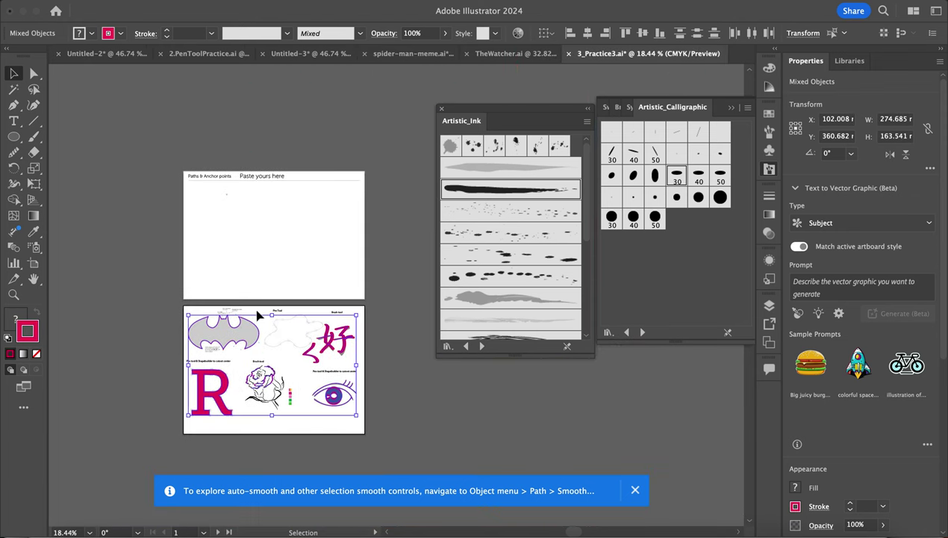
drag(261, 340, 263, 210)
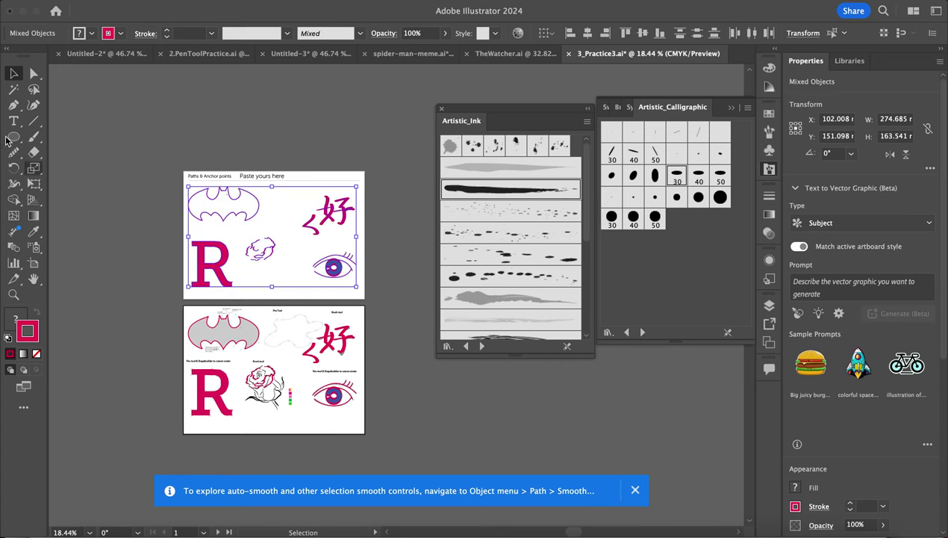
click(82, 202)
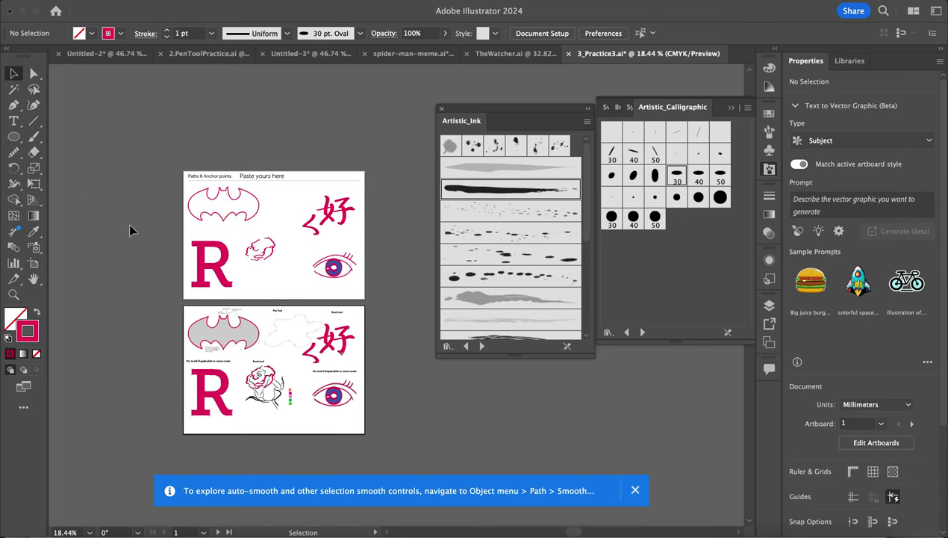
scroll(360, 325, down, 3)
scroll(360, 325, left, 2)
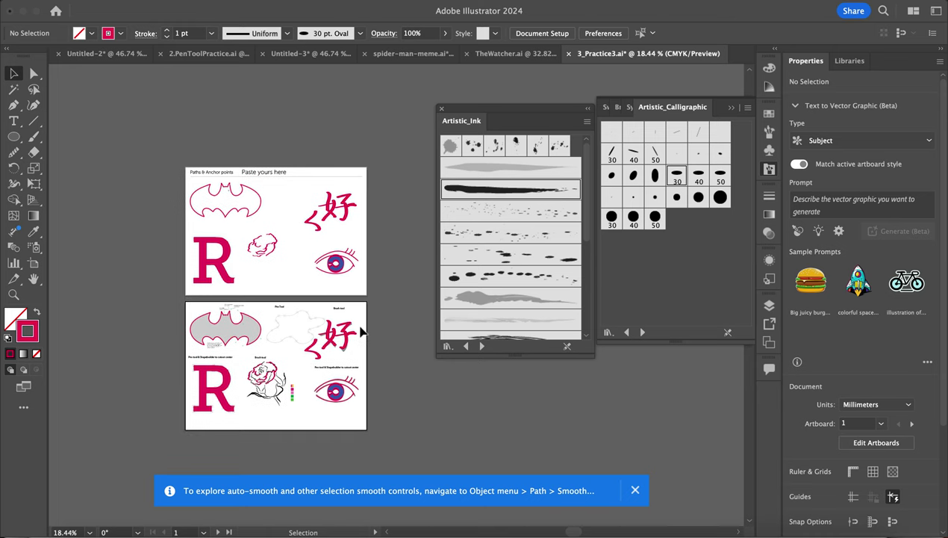
scroll(352, 266, up, 2)
scroll(352, 267, right, 1)
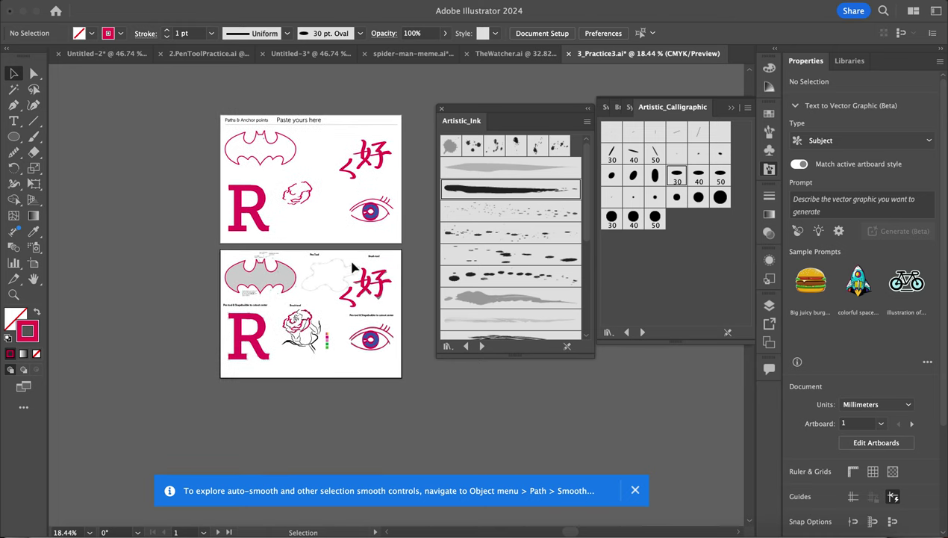